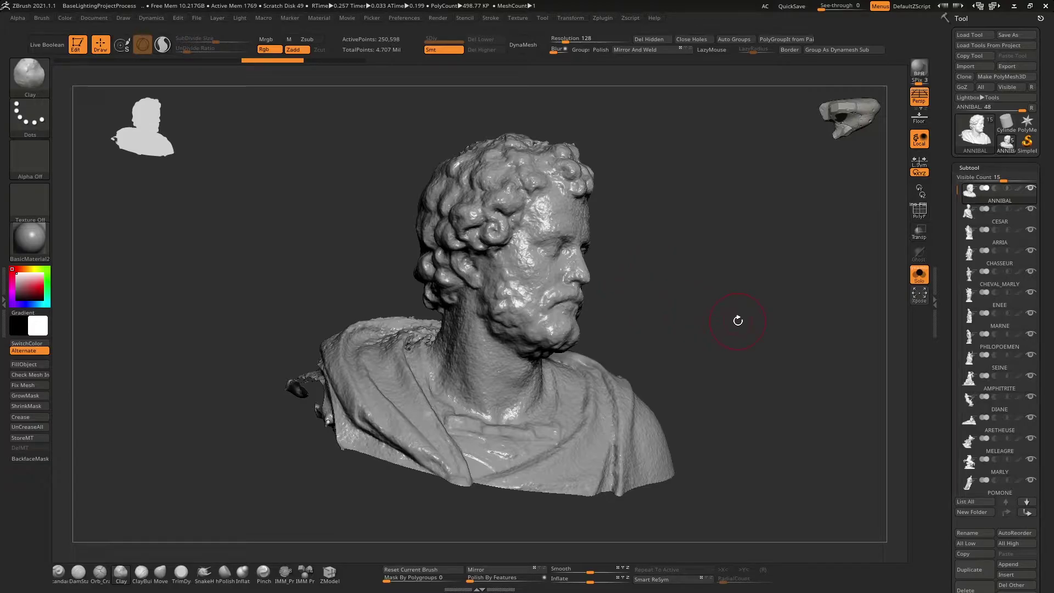
- Step through the statue subtools from CESAR to ENEE, framing CHASSEUR and ENEE in the view
{"action": "mouse_move", "coordinate": [1025, 481]}
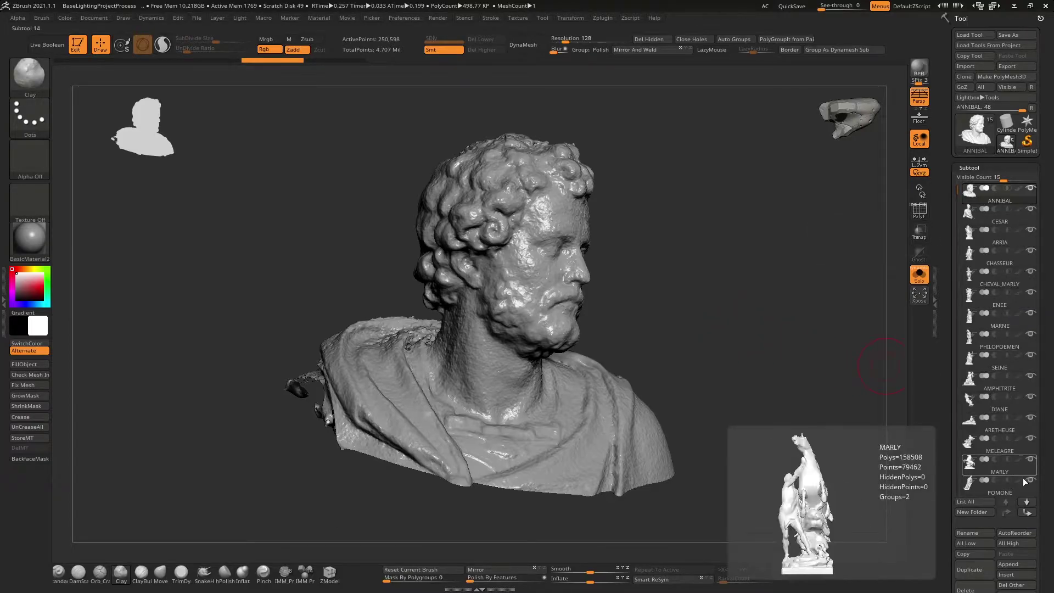
{"action": "left_click", "coordinate": [1028, 503]}
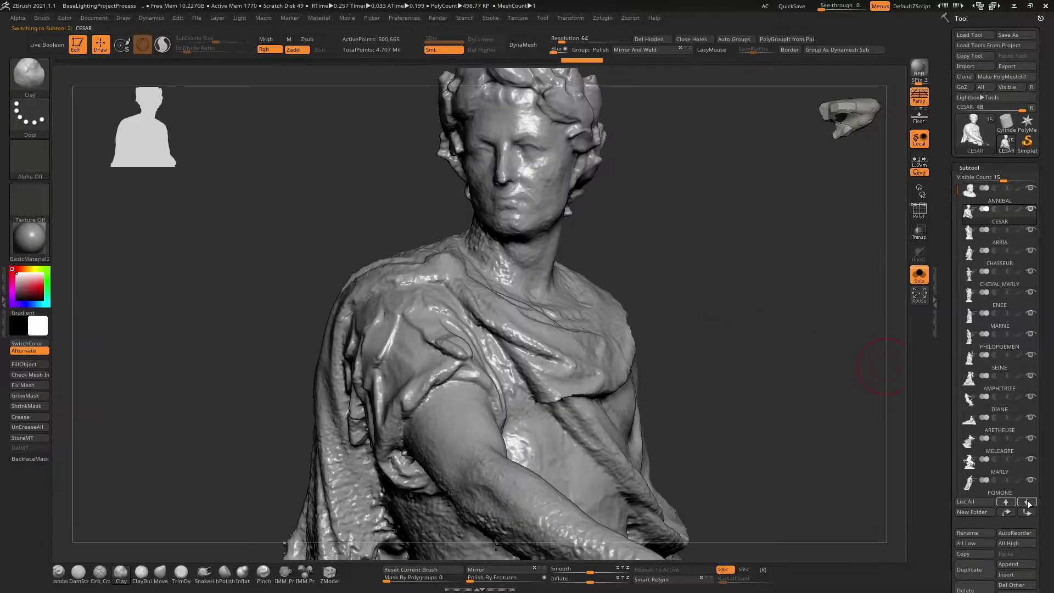
{"action": "left_click", "coordinate": [1028, 503]}
{"action": "left_click", "coordinate": [1028, 503]}
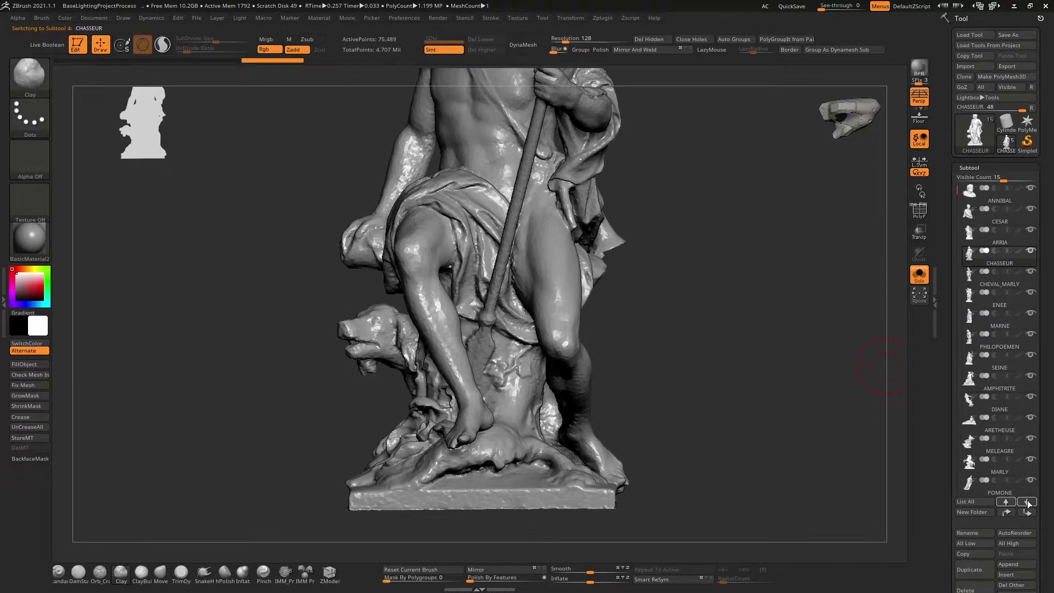
{"action": "key", "text": "f"}
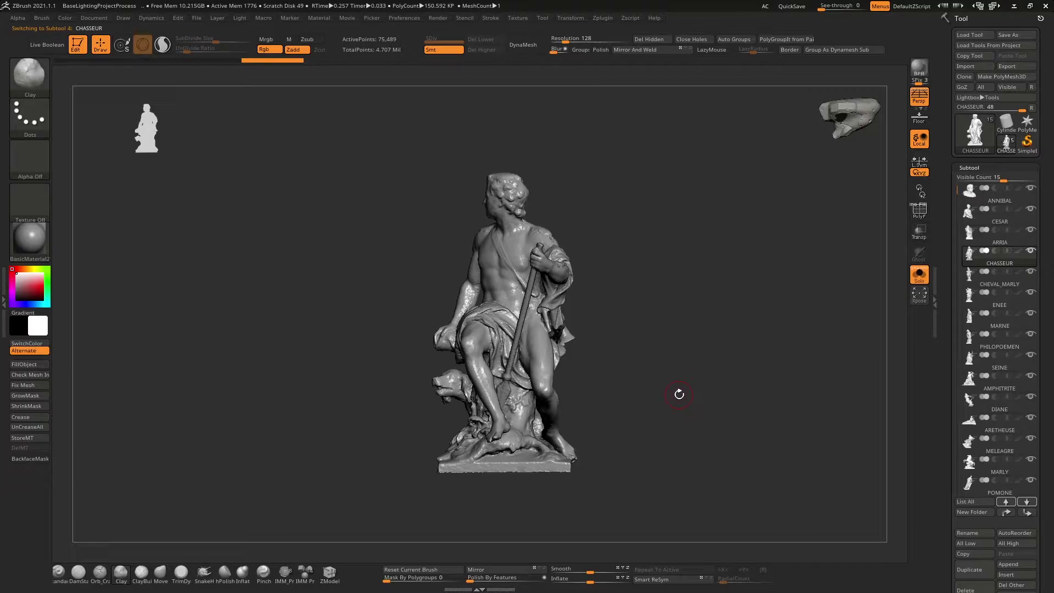
{"action": "left_click", "coordinate": [1030, 502]}
{"action": "left_click", "coordinate": [1030, 502]}
{"action": "key", "text": "f"}
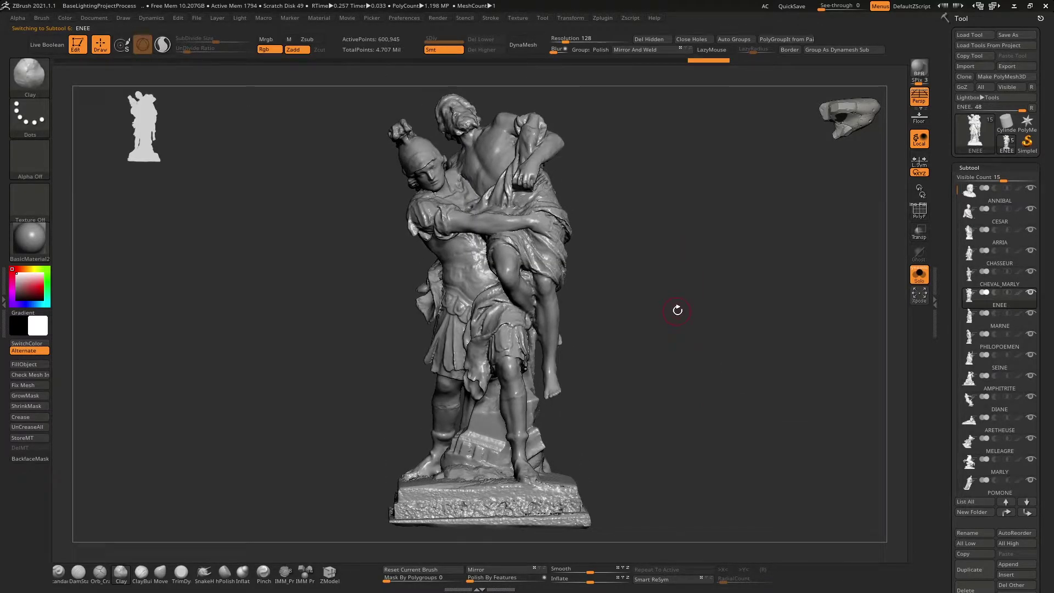
- Switch to the web browser and review the Gumroad page offering 25 free 3D scans from the Louvre Museum
{"action": "key", "text": "super"}
{"action": "left_click", "coordinate": [107, 581]}
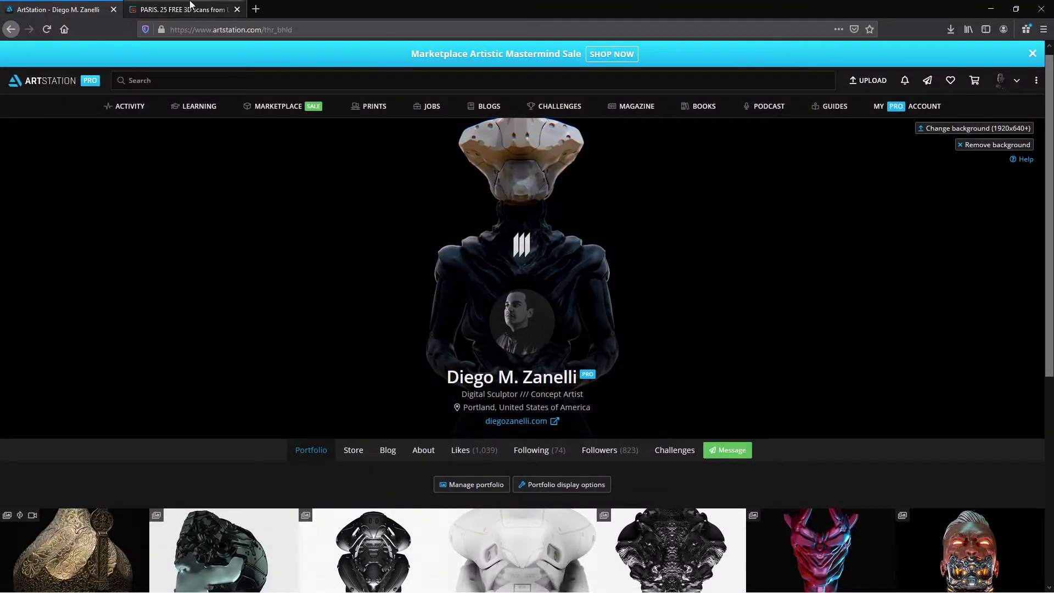
{"action": "left_click", "coordinate": [191, 6]}
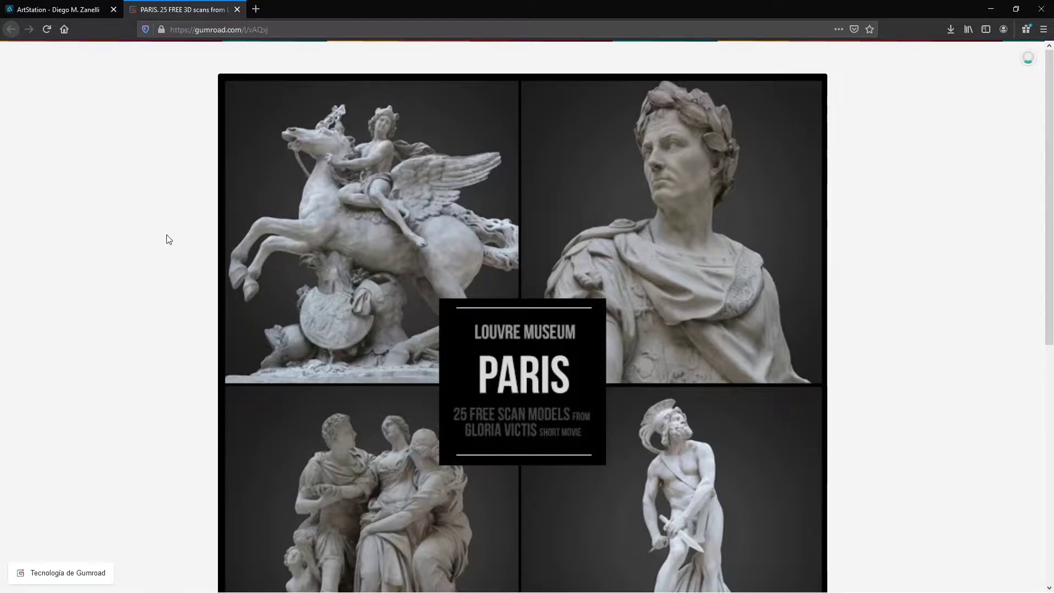
{"action": "scroll", "coordinate": [169, 239], "scroll_direction": "down", "scroll_amount": 6}
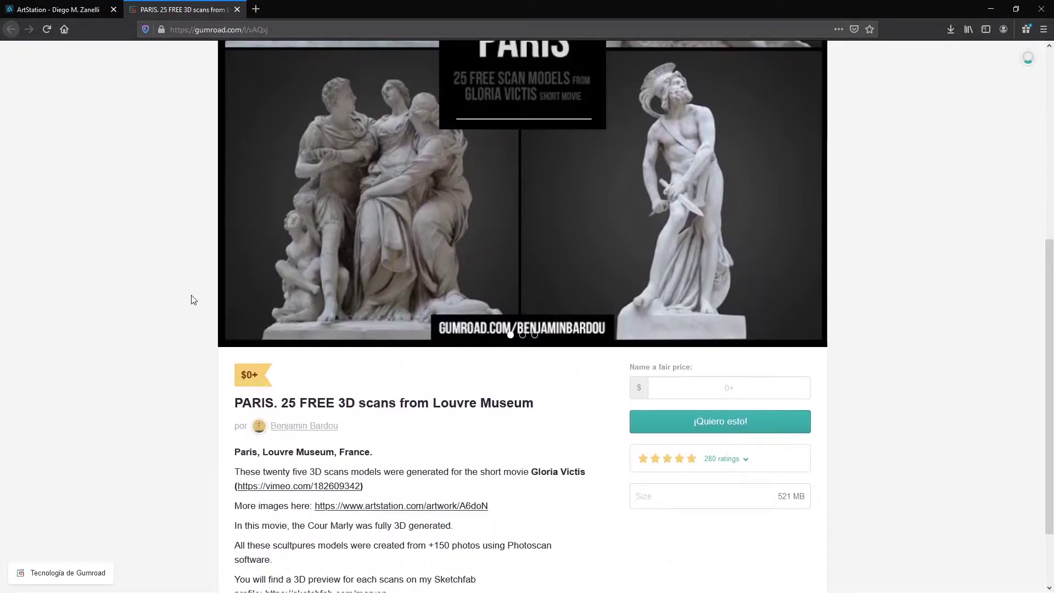
{"action": "scroll", "coordinate": [193, 299], "scroll_direction": "down", "scroll_amount": 2}
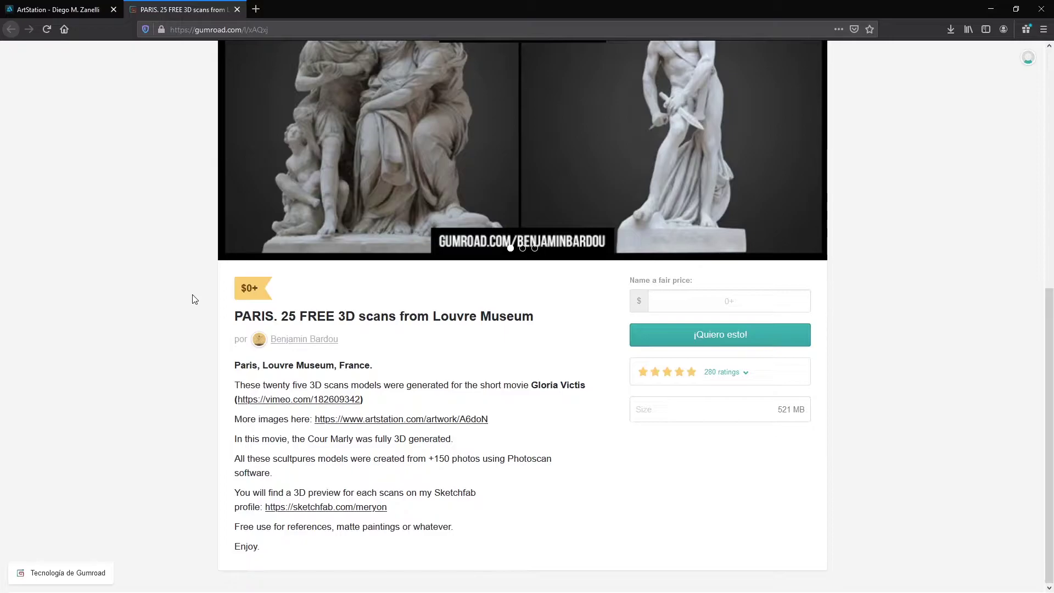
{"action": "scroll", "coordinate": [193, 299], "scroll_direction": "up", "scroll_amount": 8}
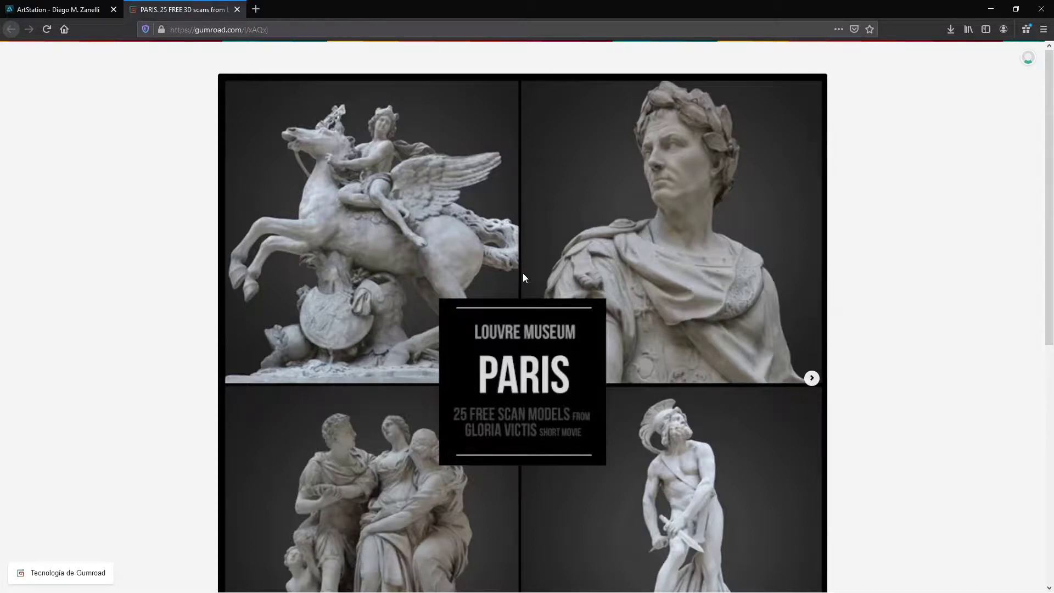
- Go to the sculptor's ArtStation portfolio and examine the images of the D012 - Silence artwork
{"action": "left_click", "coordinate": [58, 6]}
{"action": "scroll", "coordinate": [316, 275], "scroll_direction": "down", "scroll_amount": 3}
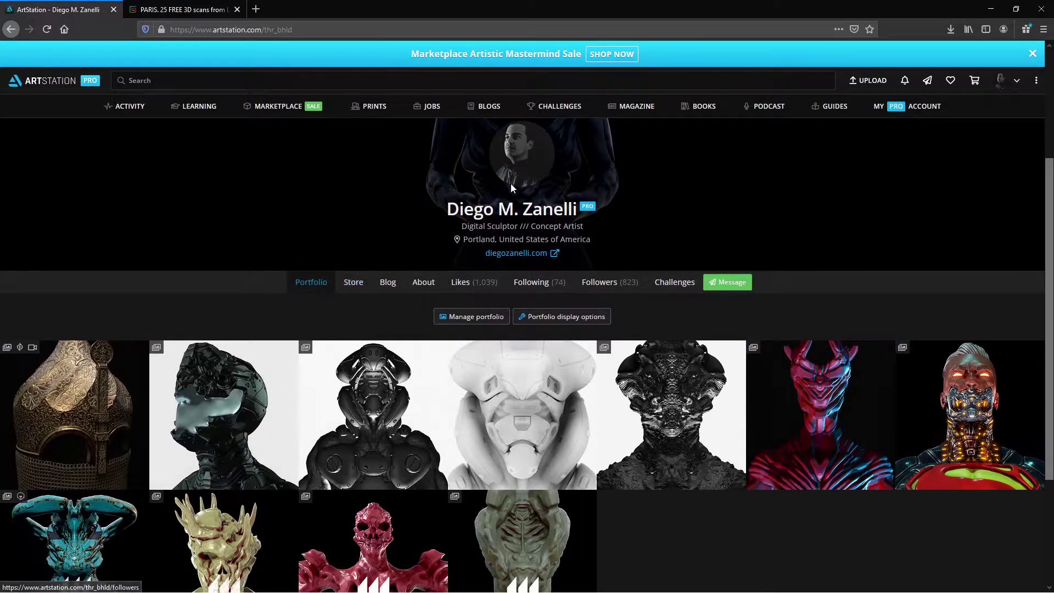
{"action": "scroll", "coordinate": [307, 242], "scroll_direction": "down", "scroll_amount": 1}
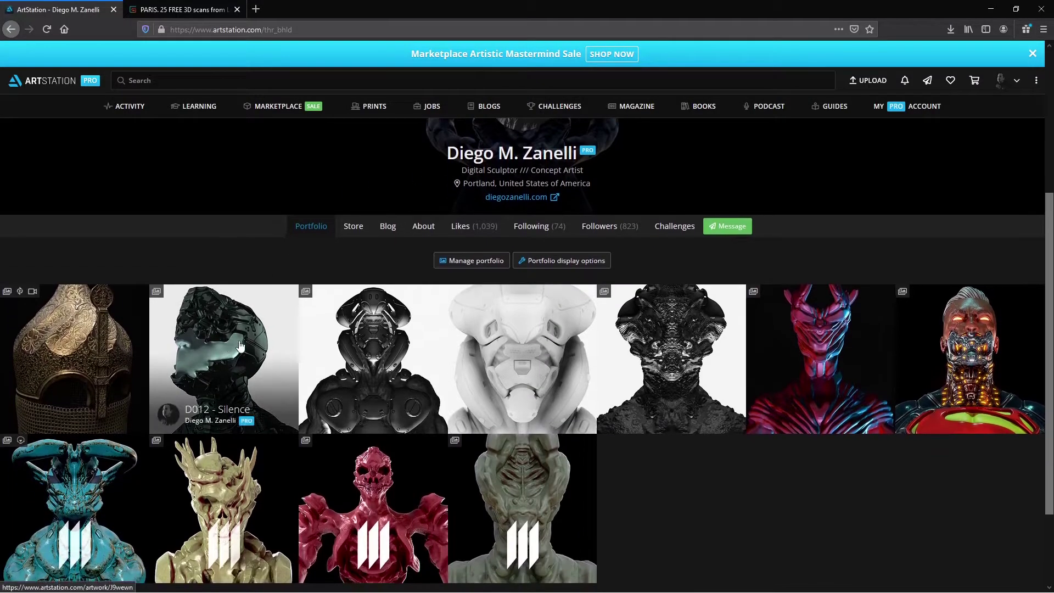
{"action": "left_click", "coordinate": [253, 341]}
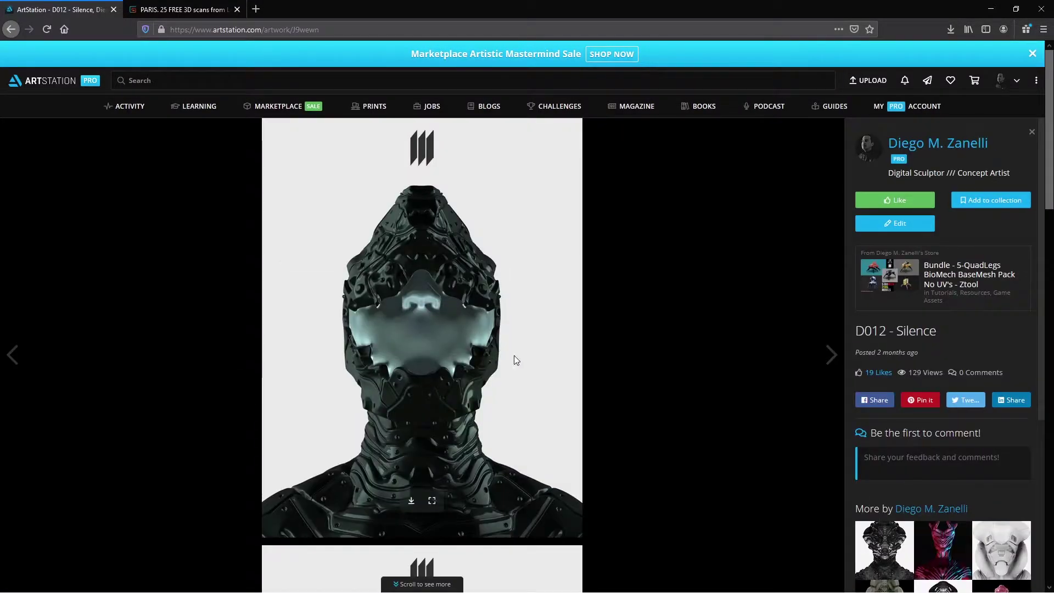
{"action": "scroll", "coordinate": [513, 355], "scroll_direction": "down", "scroll_amount": 4}
{"action": "scroll", "coordinate": [510, 356], "scroll_direction": "down", "scroll_amount": 5}
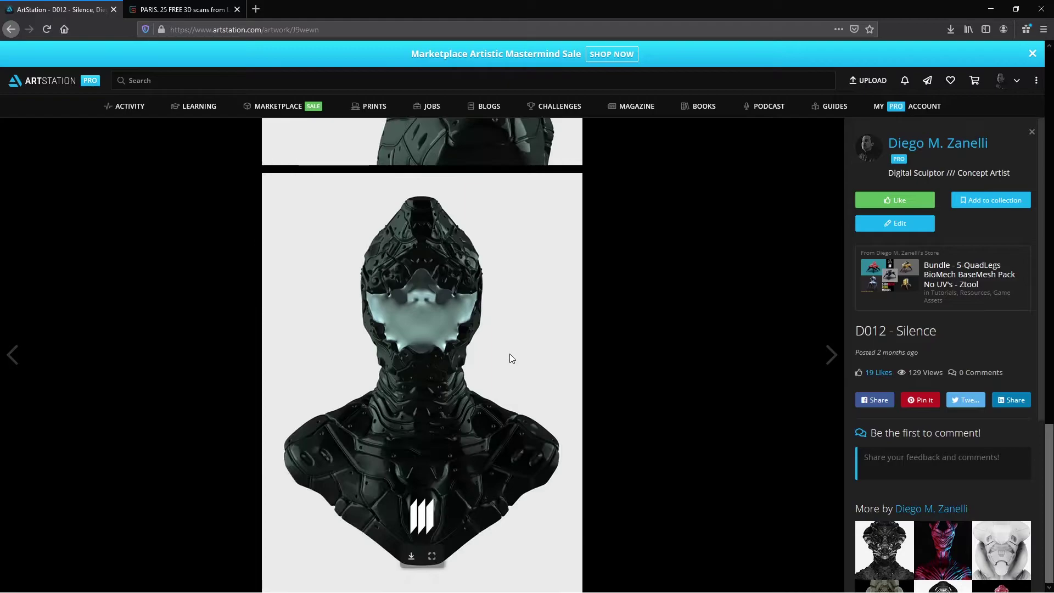
- Close this artwork and look through the images of the black bust beside it in the portfolio
{"action": "key", "text": "Escape"}
{"action": "left_click", "coordinate": [378, 358]}
{"action": "scroll", "coordinate": [524, 354], "scroll_direction": "down", "scroll_amount": 5}
{"action": "key", "text": "Escape"}
- Examine the images of the D09 - Step Away artwork and return to the portfolio overview
{"action": "left_click", "coordinate": [676, 332]}
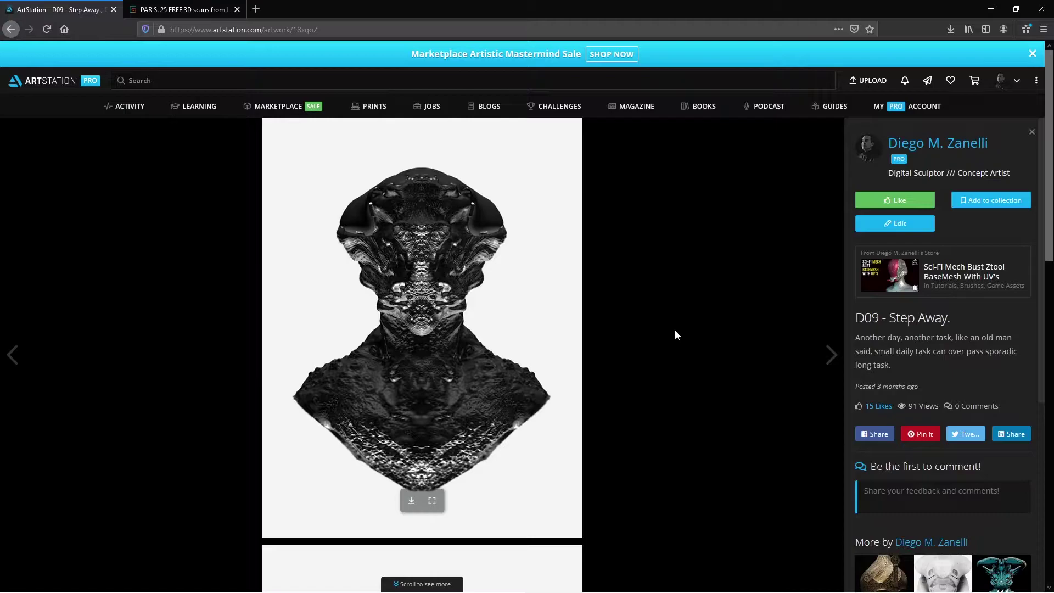
{"action": "scroll", "coordinate": [675, 331], "scroll_direction": "down", "scroll_amount": 3}
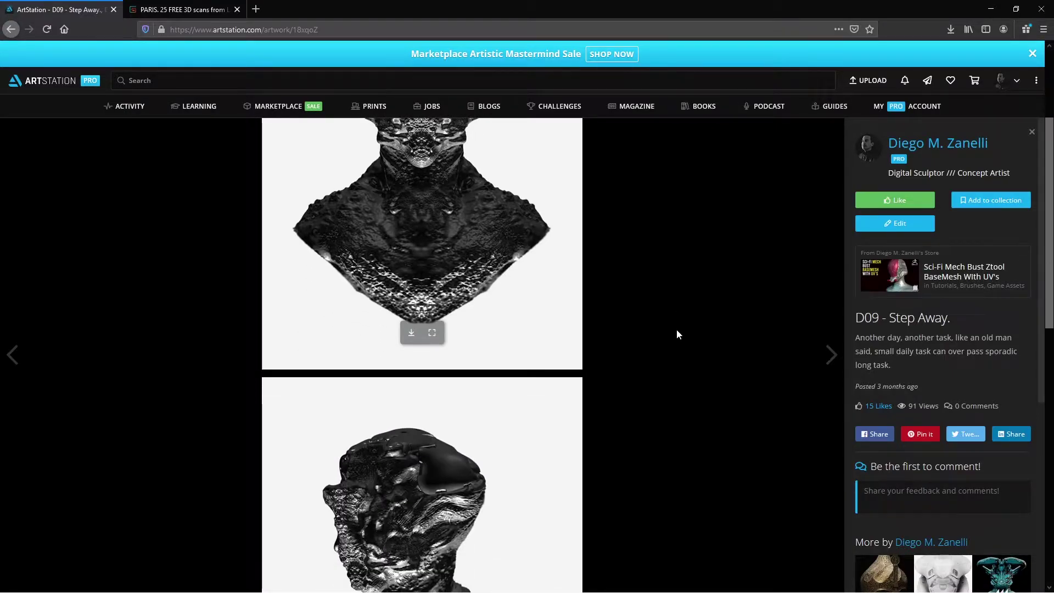
{"action": "scroll", "coordinate": [452, 351], "scroll_direction": "up", "scroll_amount": 3}
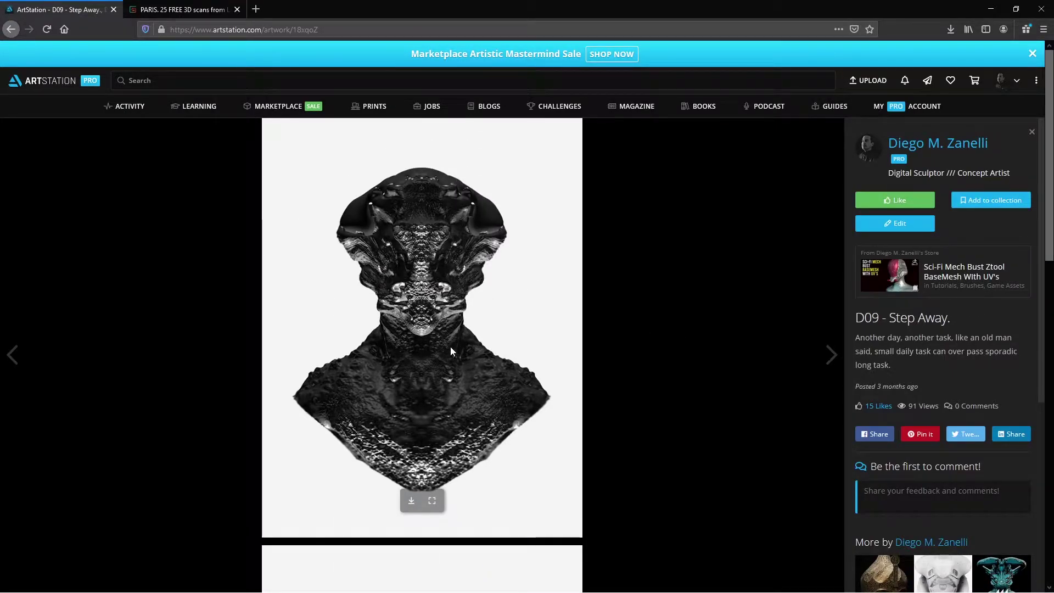
{"action": "scroll", "coordinate": [455, 348], "scroll_direction": "down", "scroll_amount": 7}
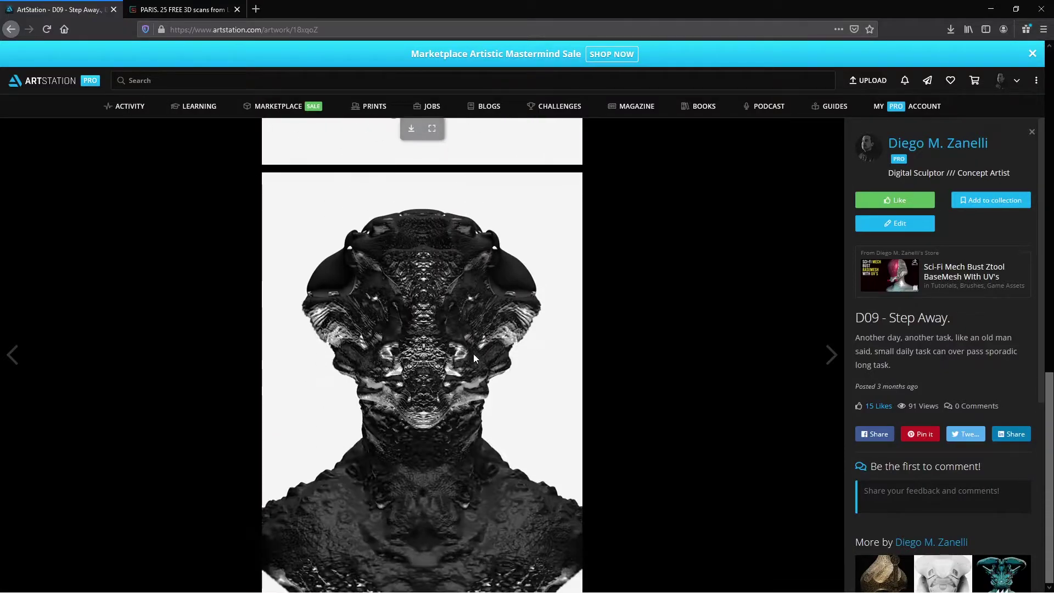
{"action": "scroll", "coordinate": [663, 397], "scroll_direction": "up", "scroll_amount": 7}
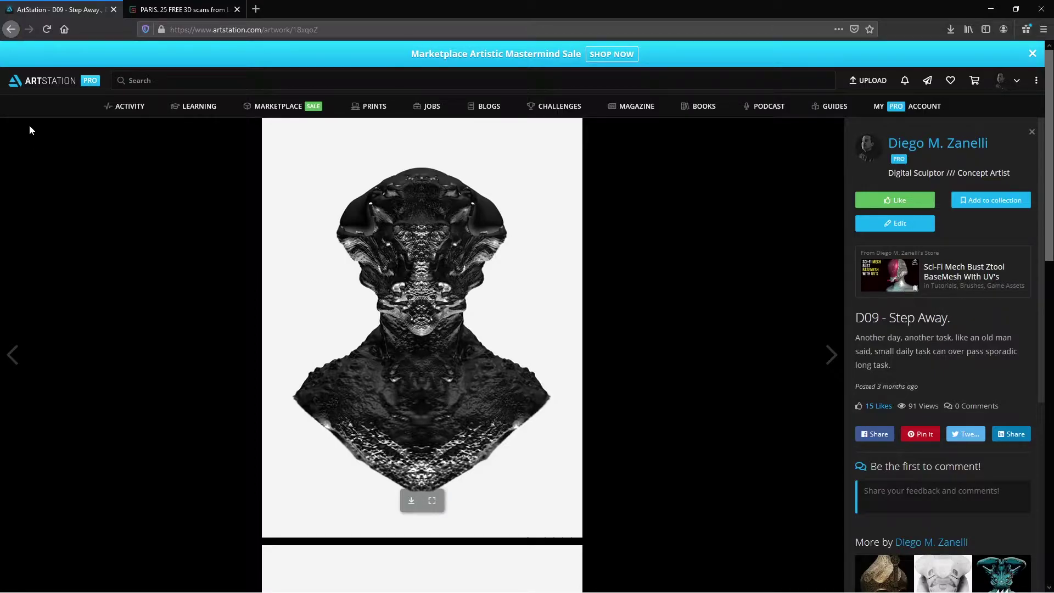
{"action": "key", "text": "Escape"}
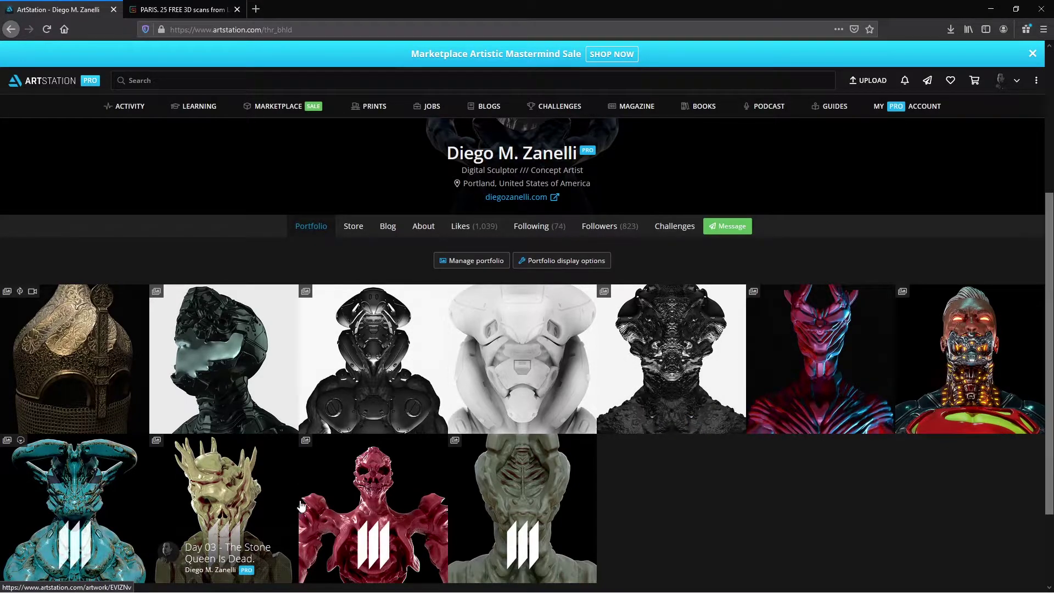
- Switch back to ZBrush, select the ANNIBAL subtool and frame the bust in the view
{"action": "key", "text": "super"}
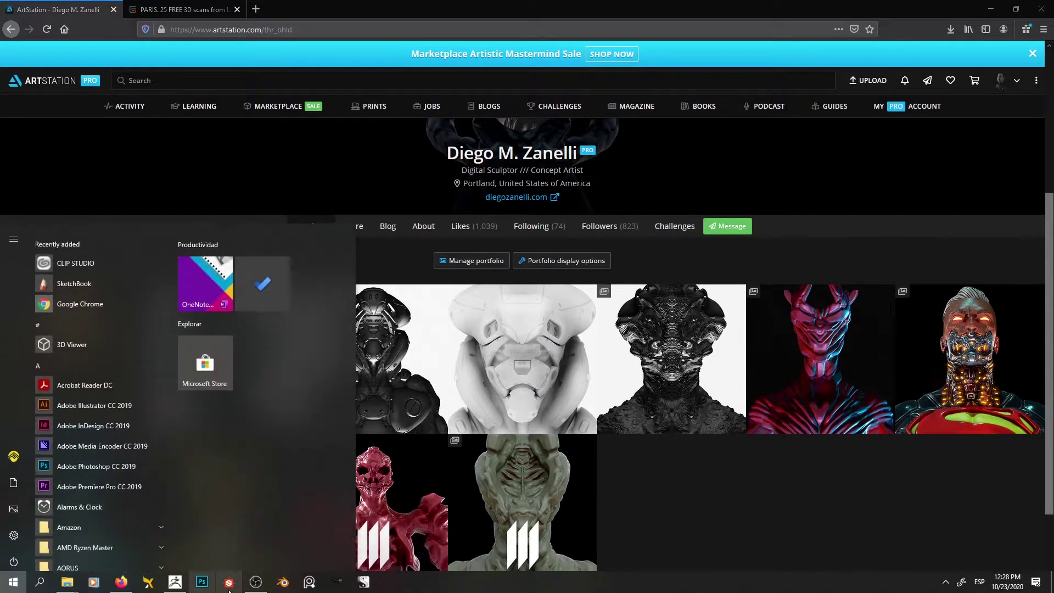
{"action": "left_click", "coordinate": [175, 582]}
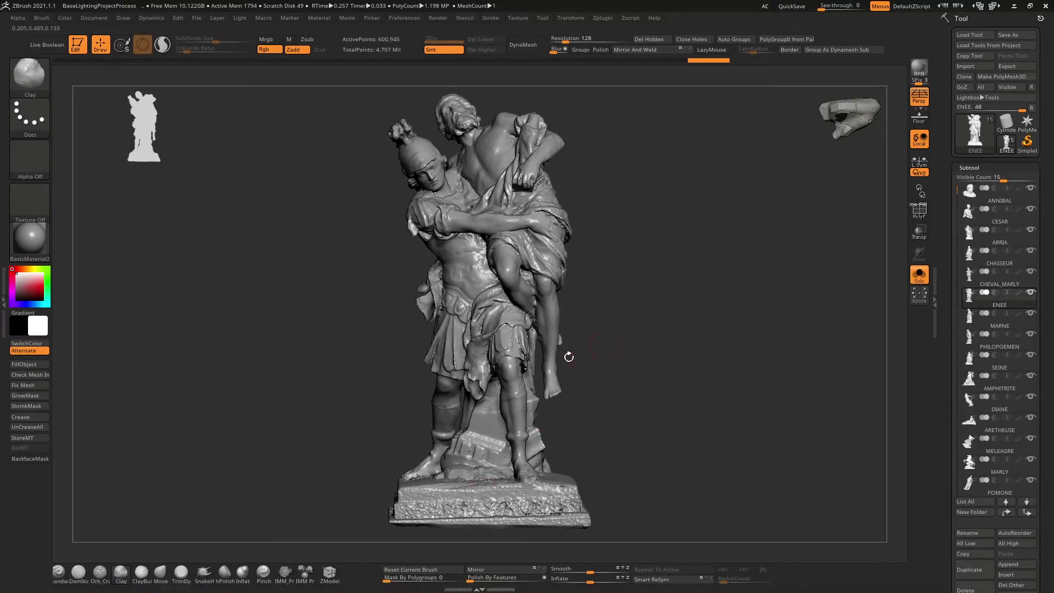
{"action": "left_click", "coordinate": [1009, 203]}
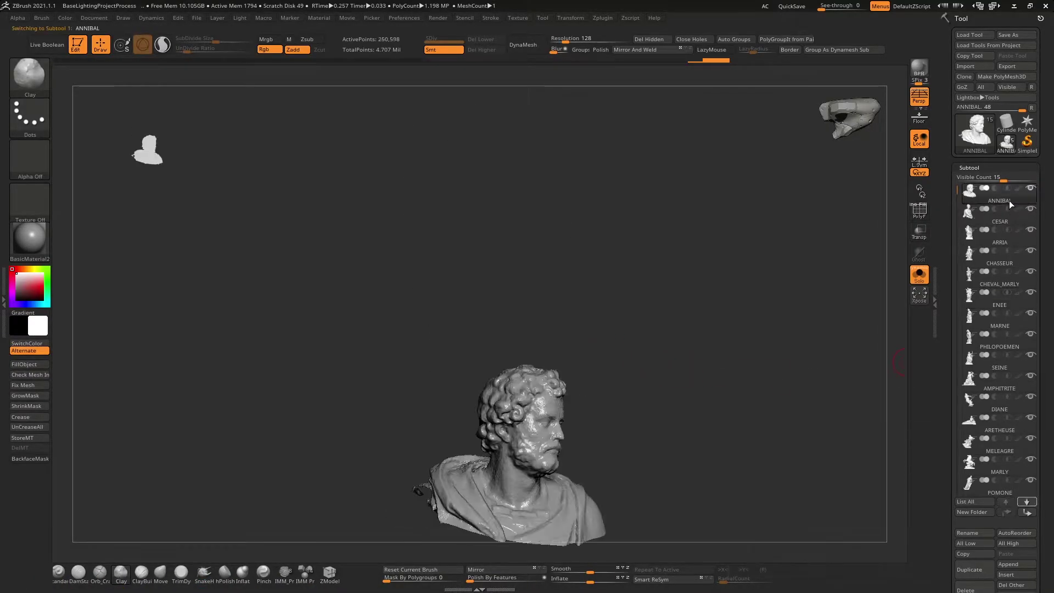
{"action": "key", "text": "f"}
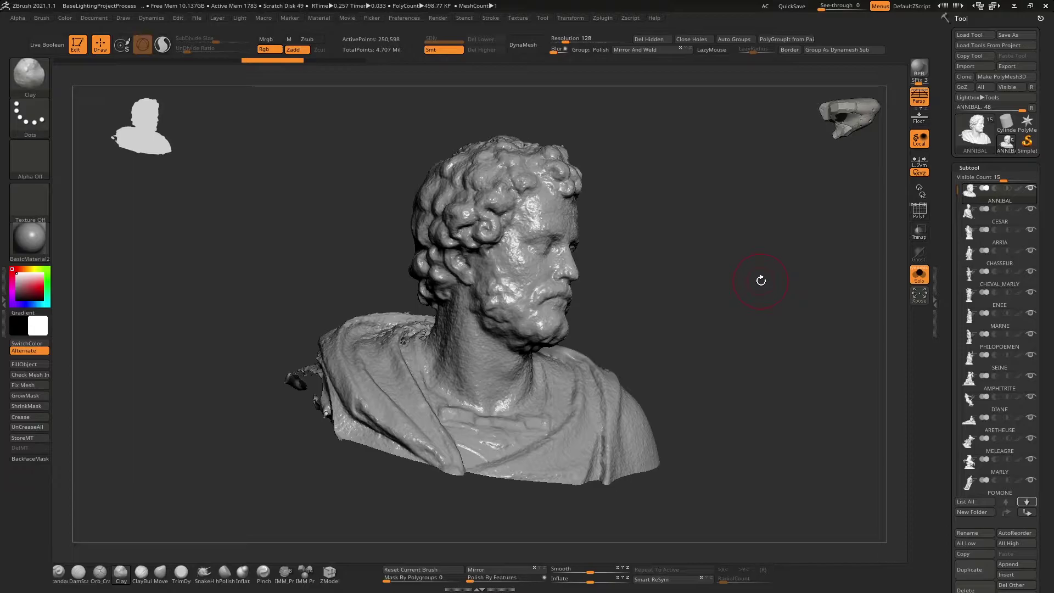
- Dismiss the mesh import dialog after viewing it and check the Louvre Museum scan files in the source folder in File Explorer
{"action": "left_click", "coordinate": [967, 66]}
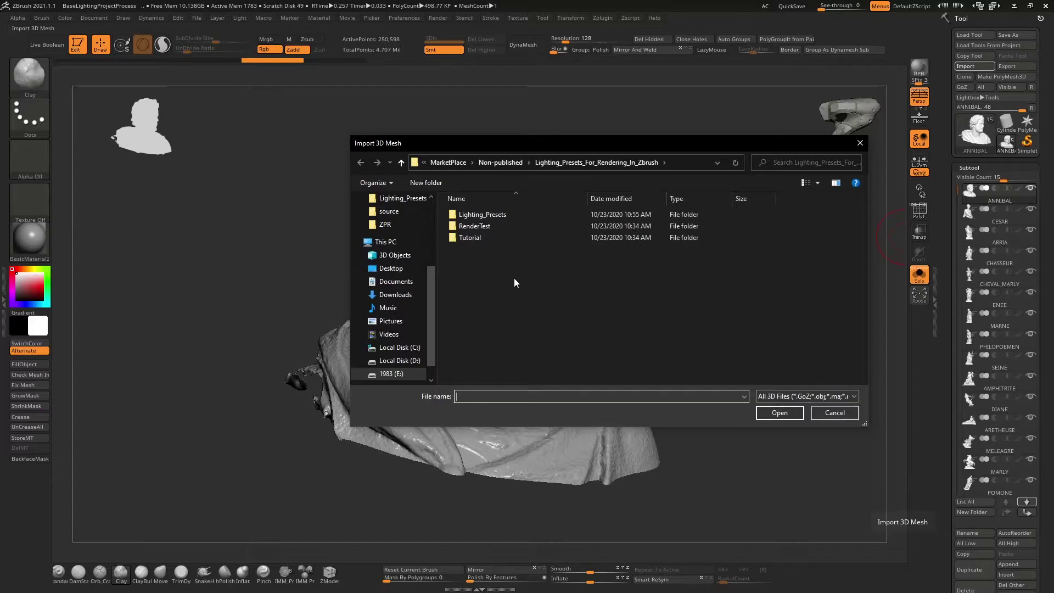
{"action": "left_click", "coordinate": [860, 143]}
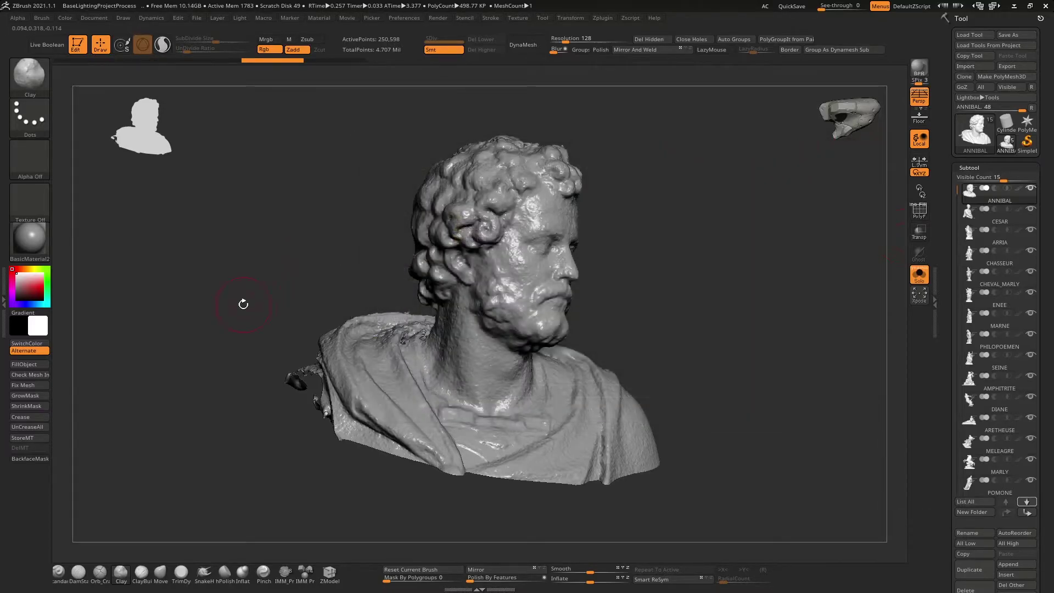
{"action": "key", "text": "super"}
{"action": "left_click", "coordinate": [329, 511]}
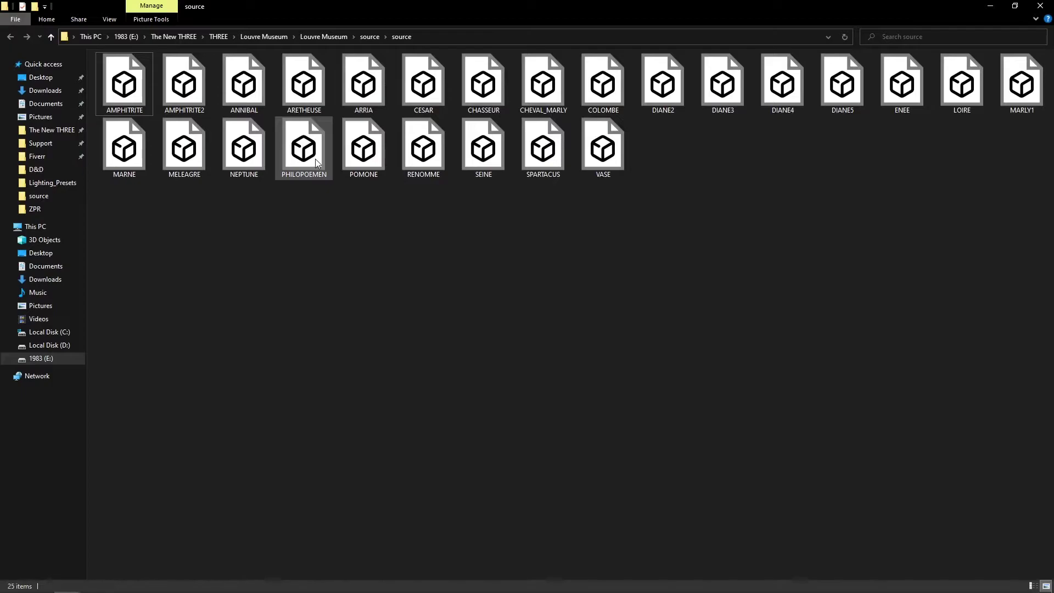
{"action": "left_click", "coordinate": [992, 8]}
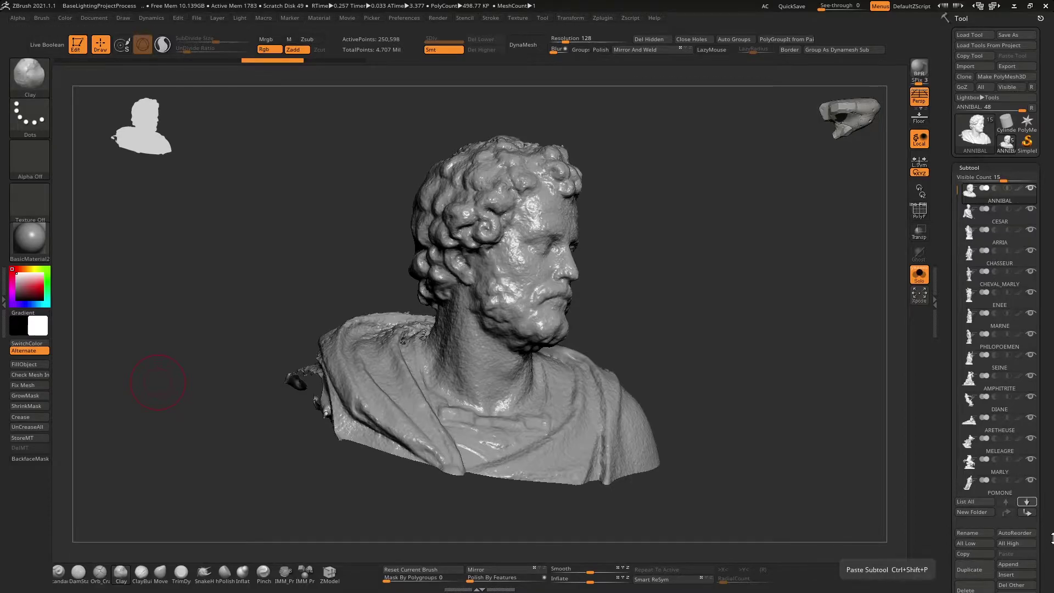
- Append a Sphere3D as a new subtool and select it at the end of the subtool list
{"action": "left_click_drag", "start_coordinate": [1052, 541], "coordinate": [1052, 482]}
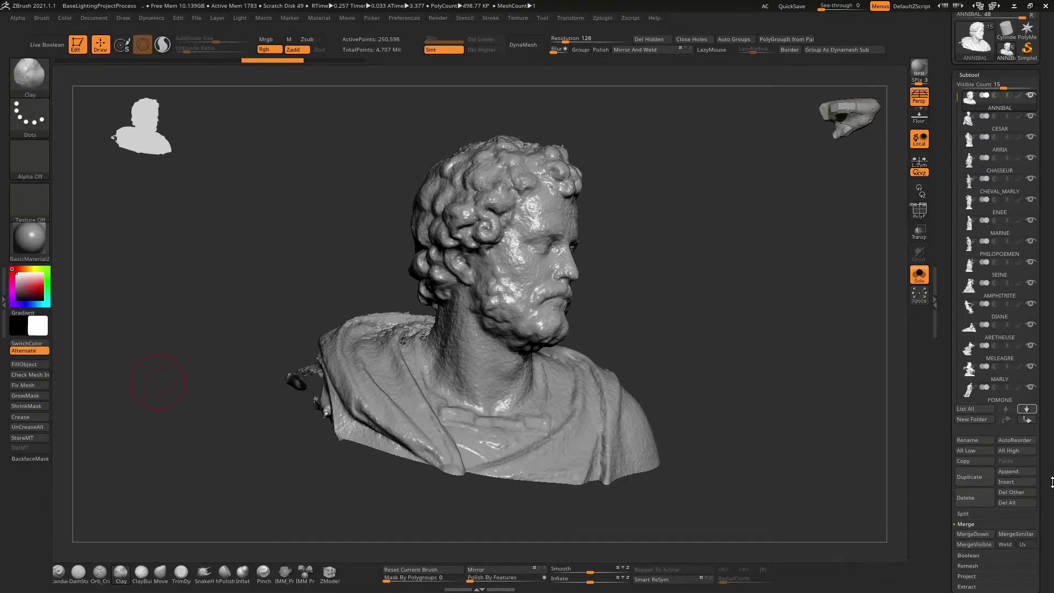
{"action": "left_click", "coordinate": [1018, 478]}
{"action": "left_click", "coordinate": [714, 407]}
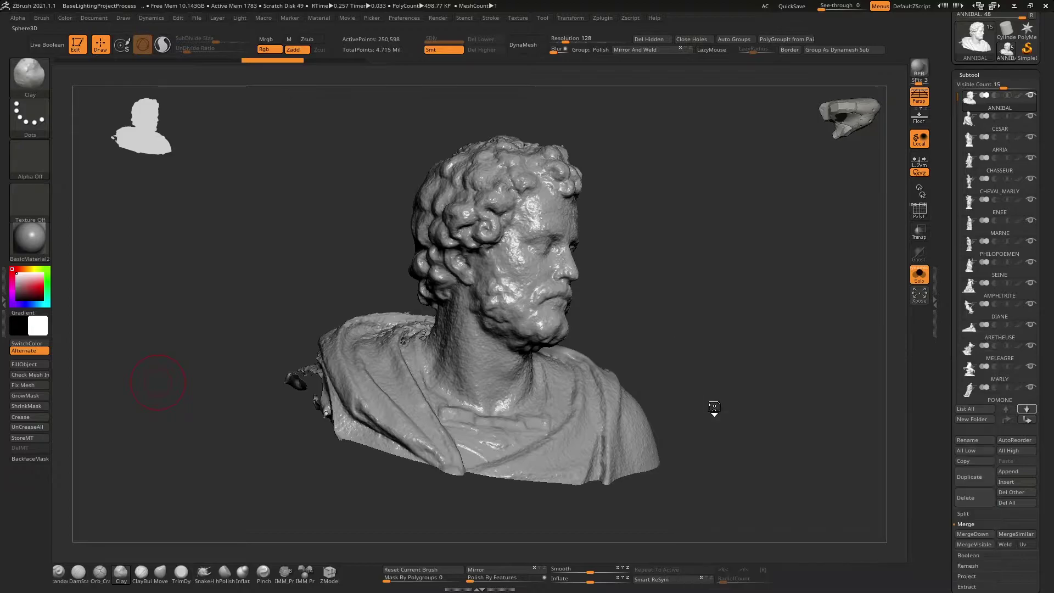
{"action": "left_click_drag", "start_coordinate": [961, 101], "coordinate": [962, 201]}
{"action": "left_click", "coordinate": [1006, 297]}
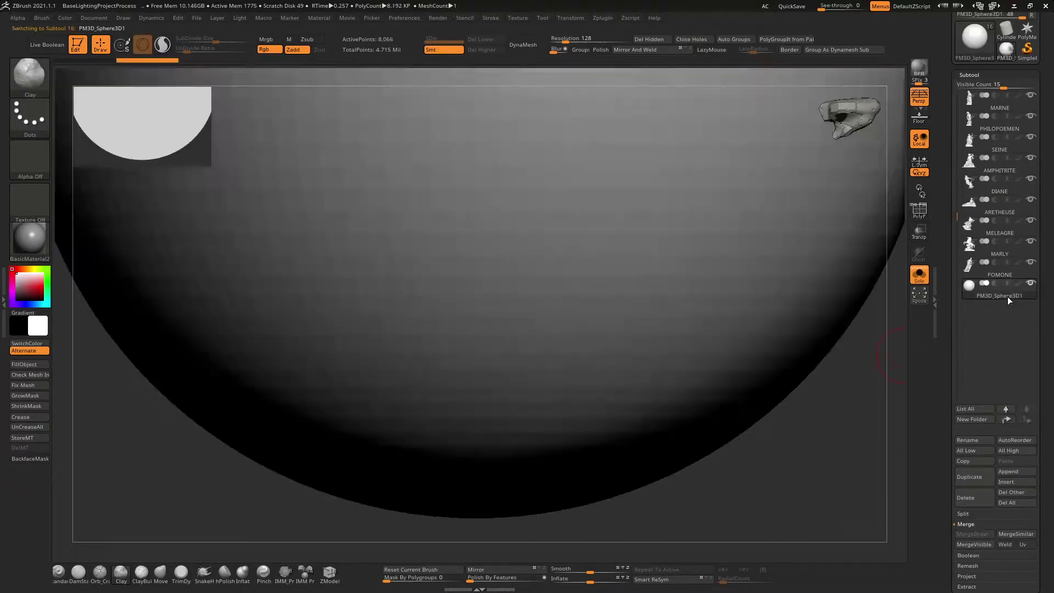
- Select the ANNIBAL subtool at the start of the subtool list and start a mesh import into it
{"action": "left_click_drag", "start_coordinate": [956, 227], "coordinate": [958, 104]}
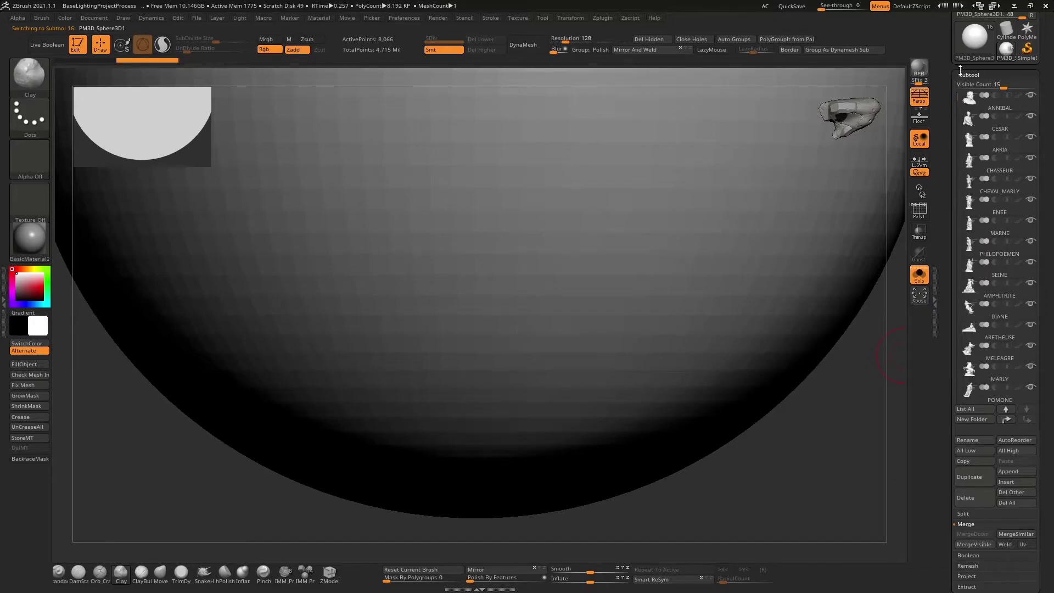
{"action": "left_click", "coordinate": [994, 109]}
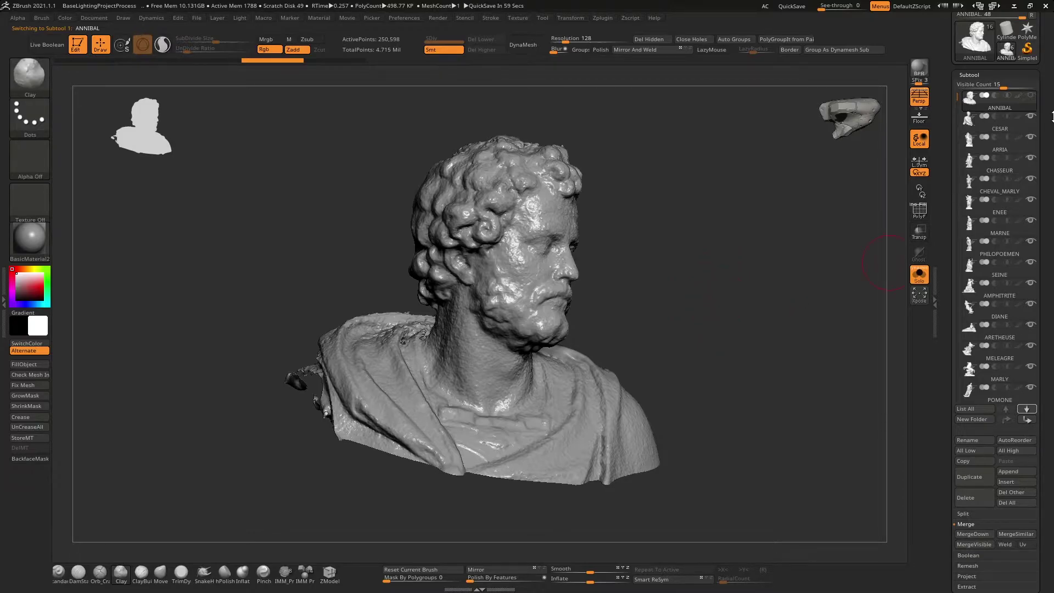
{"action": "left_click_drag", "start_coordinate": [1041, 125], "coordinate": [1041, 222]}
{"action": "left_click", "coordinate": [982, 67]}
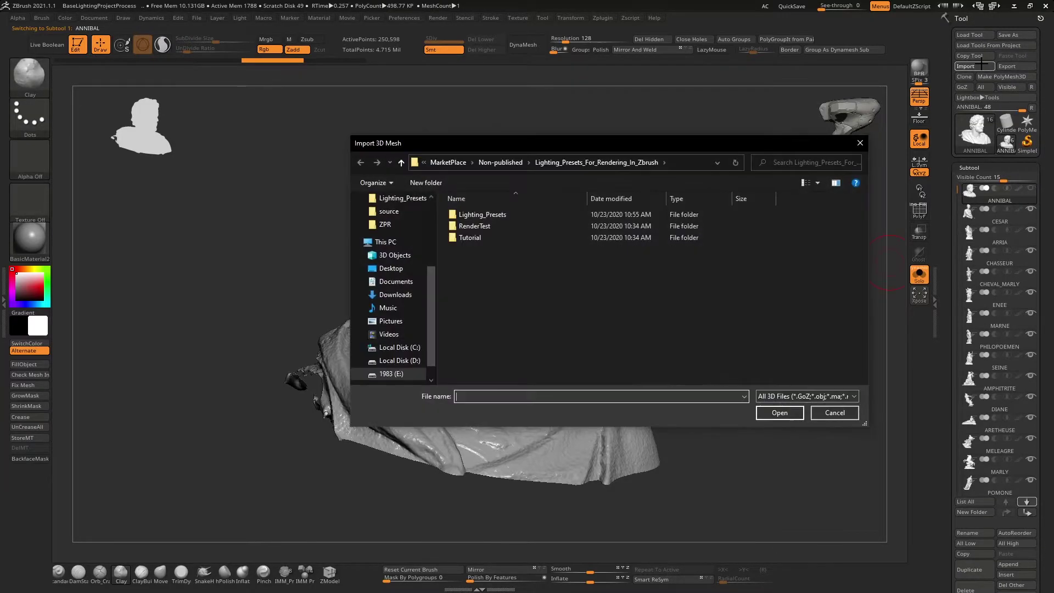
- Browse from The New THREE through THREE and both Louvre Museum folders to the inner source folder holding the statue scans
{"action": "scroll", "coordinate": [410, 264], "scroll_direction": "up", "scroll_amount": 3}
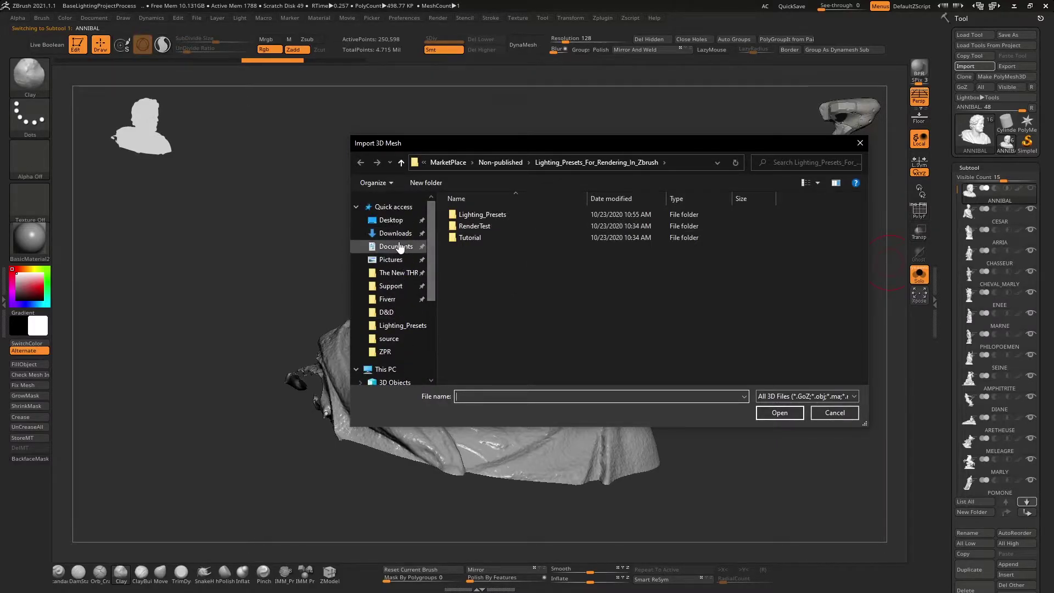
{"action": "left_click", "coordinate": [397, 272]}
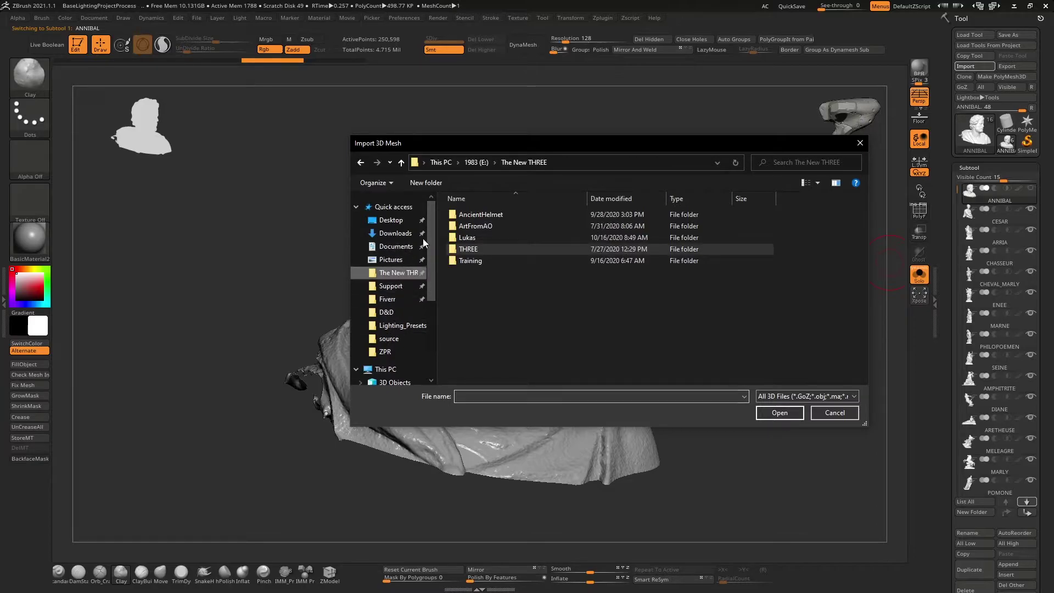
{"action": "double_click", "coordinate": [475, 251]}
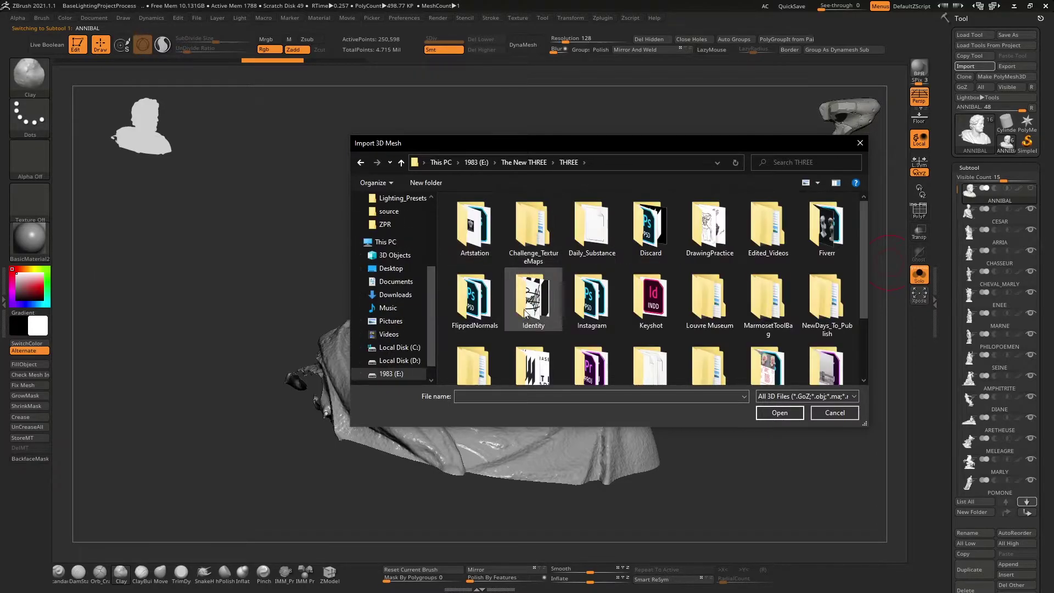
{"action": "double_click", "coordinate": [689, 297]}
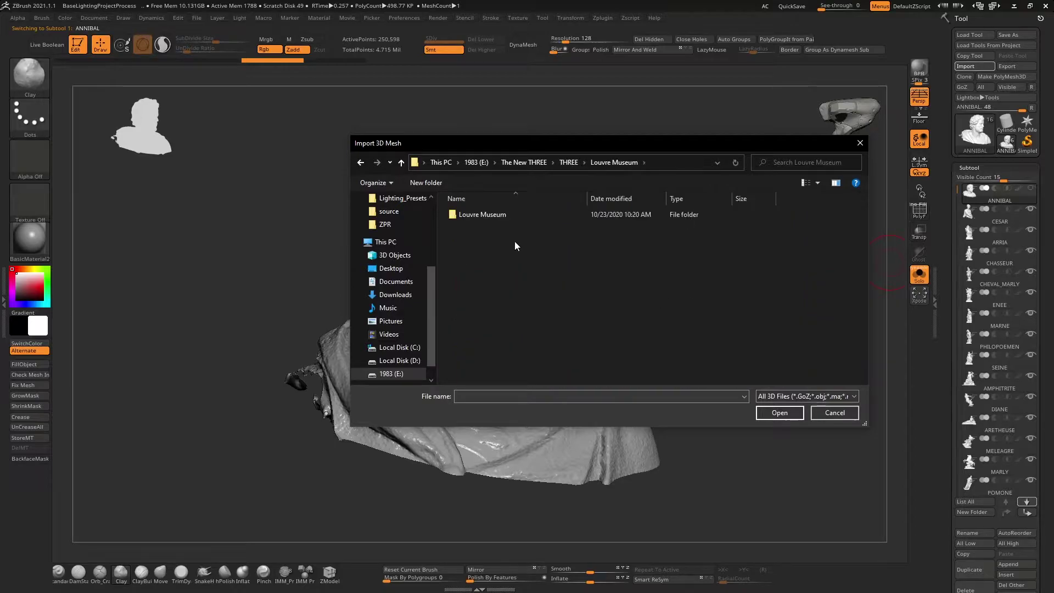
{"action": "double_click", "coordinate": [475, 214]}
{"action": "double_click", "coordinate": [493, 217]}
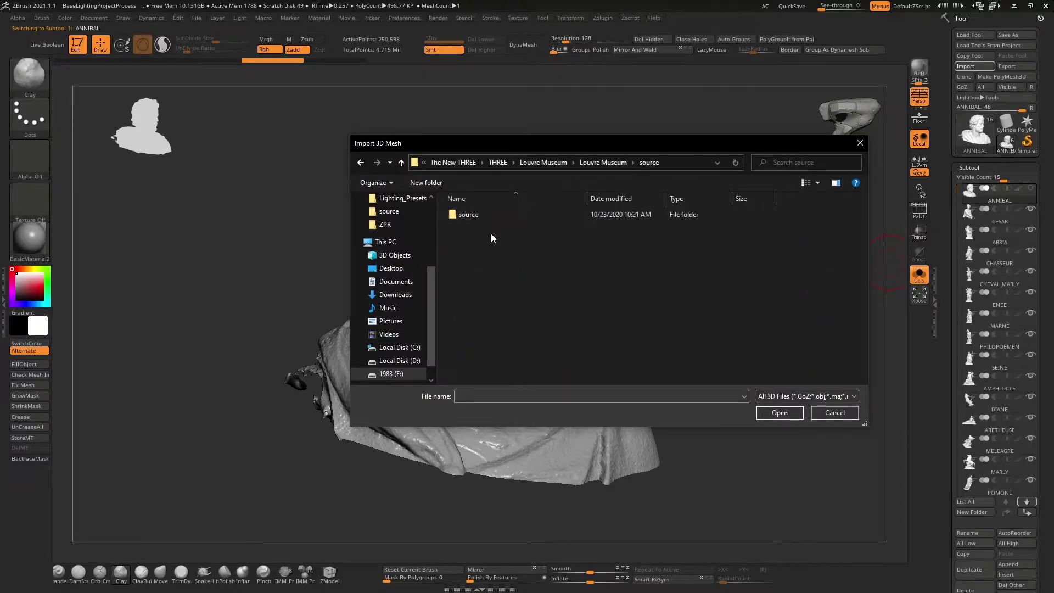
{"action": "double_click", "coordinate": [497, 213]}
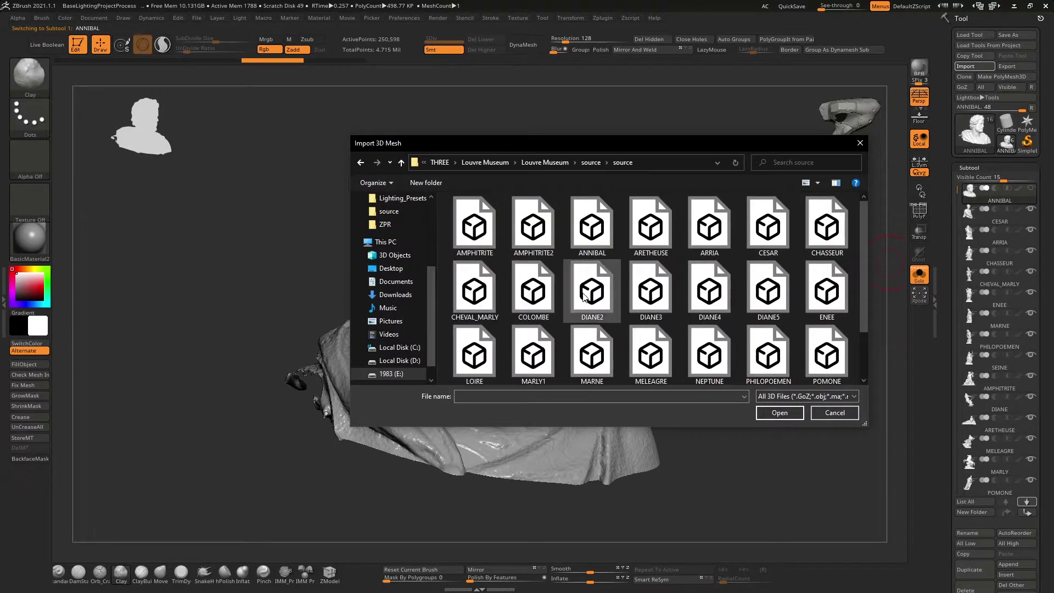
- Import the COLOMBE scan in place of the ANNIBAL bust and undo the import
{"action": "double_click", "coordinate": [536, 306]}
{"action": "left_click_drag", "start_coordinate": [664, 294], "coordinate": [928, 314]}
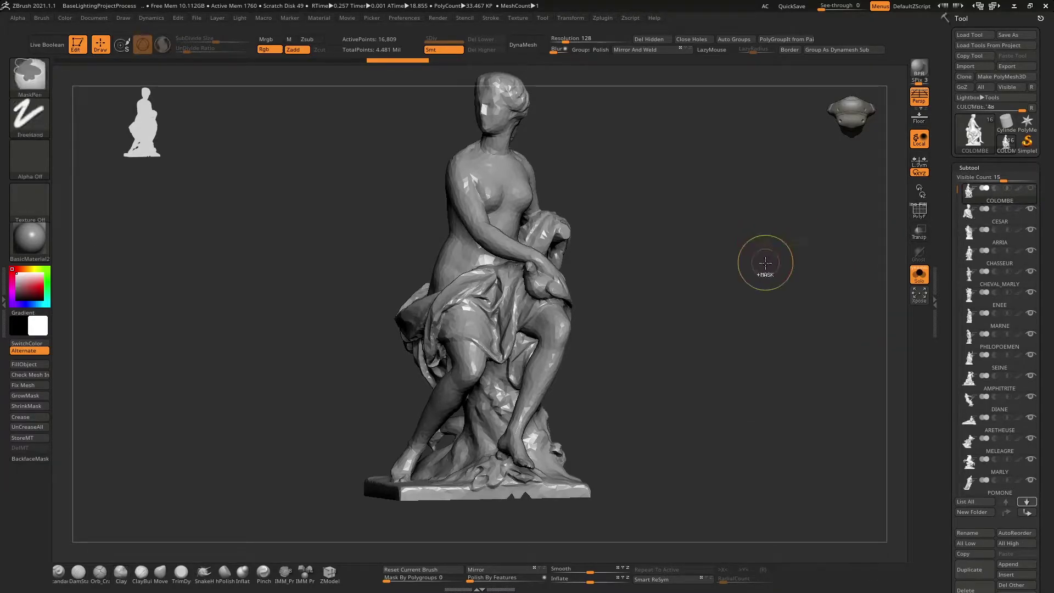
{"action": "key", "text": "Down"}
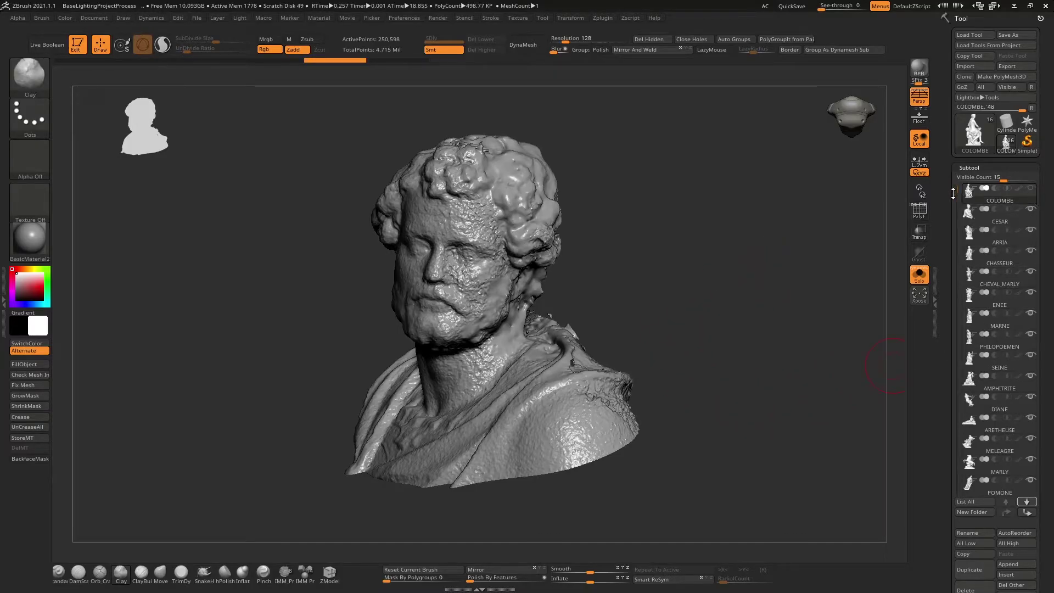
- Select the PM3D_Sphere3D1 subtool and replace it with the imported VASE scan, framed in the view
{"action": "left_click_drag", "start_coordinate": [953, 193], "coordinate": [959, 366]}
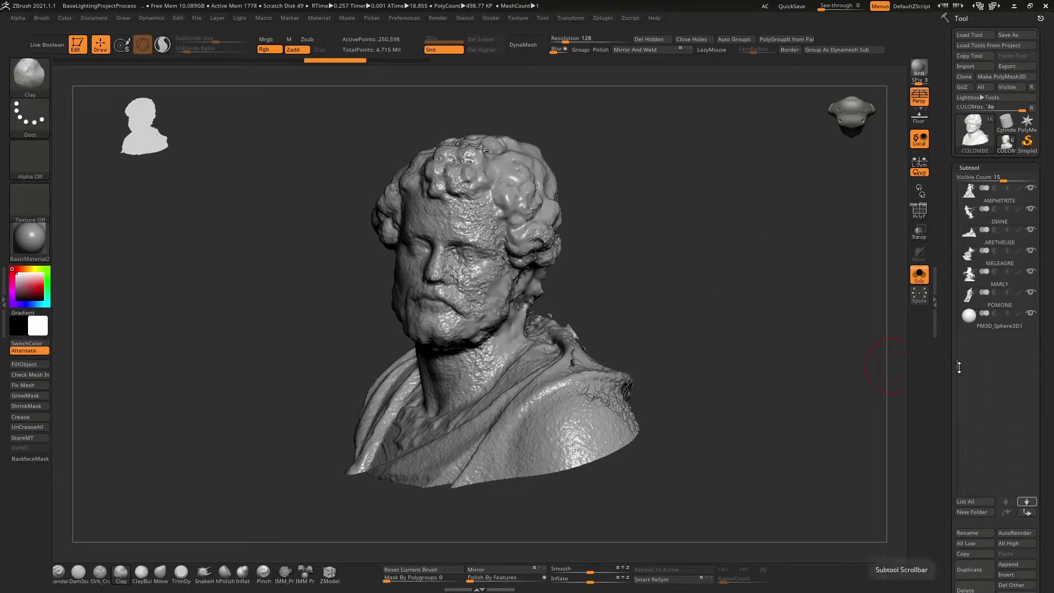
{"action": "left_click", "coordinate": [1003, 325]}
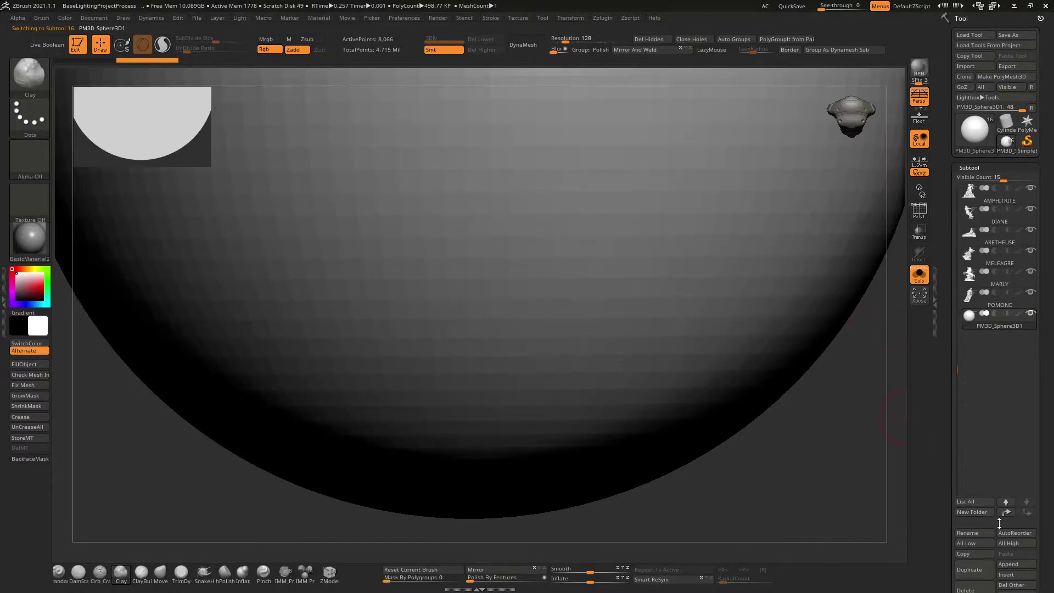
{"action": "key", "text": "f"}
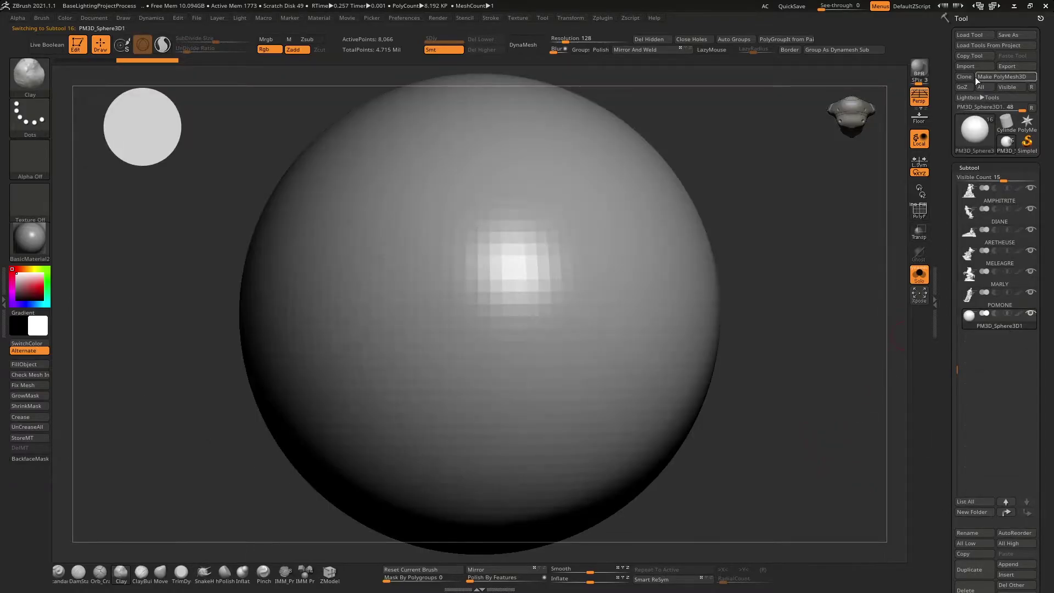
{"action": "left_click", "coordinate": [975, 66]}
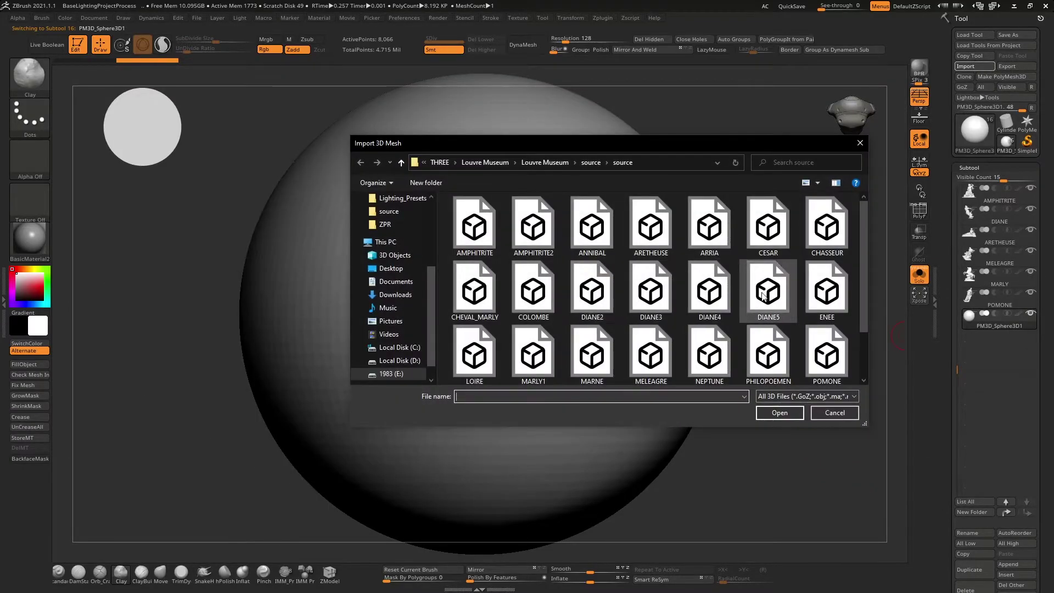
{"action": "scroll", "coordinate": [714, 293], "scroll_direction": "down", "scroll_amount": 2}
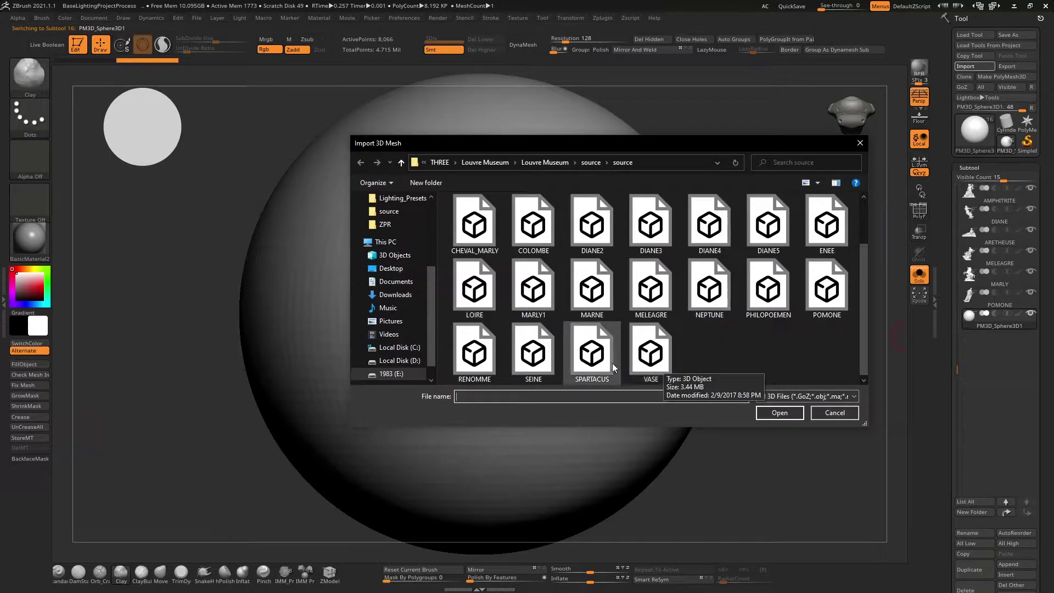
{"action": "double_click", "coordinate": [641, 343]}
{"action": "mouse_move", "coordinate": [621, 392]}
{"action": "left_mouse_down"}
{"action": "mouse_move", "coordinate": [616, 294]}
{"action": "mouse_move", "coordinate": [670, 454]}
{"action": "mouse_move", "coordinate": [604, 293]}
{"action": "mouse_move", "coordinate": [534, 448]}
{"action": "mouse_move", "coordinate": [609, 372]}
{"action": "mouse_move", "coordinate": [617, 481]}
{"action": "mouse_move", "coordinate": [595, 487]}
{"action": "mouse_move", "coordinate": [648, 348]}
{"action": "left_mouse_up"}
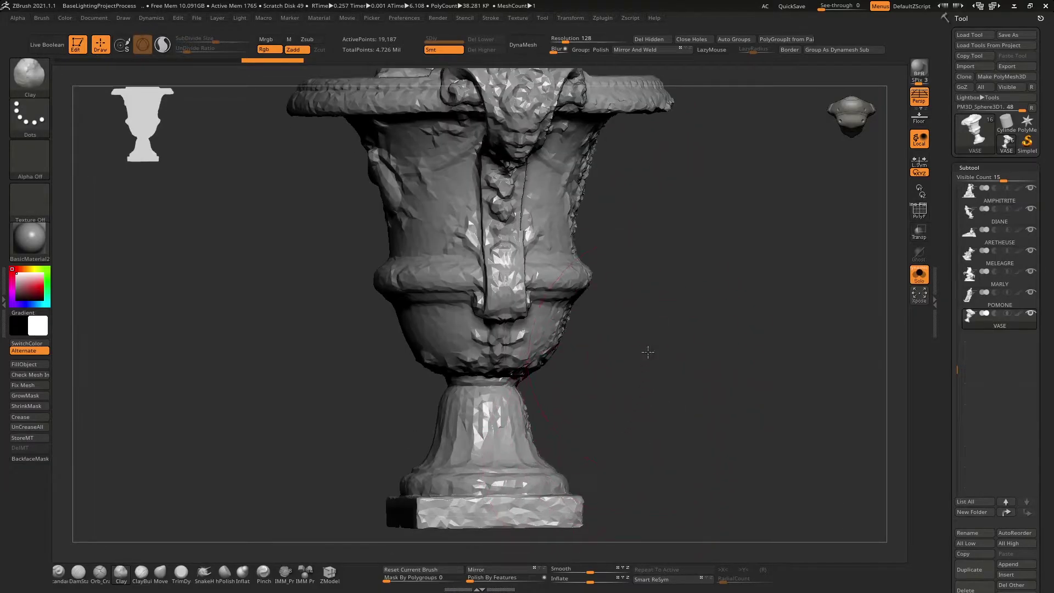
{"action": "key", "text": "f"}
{"action": "left_click_drag", "start_coordinate": [690, 295], "coordinate": [664, 382]}
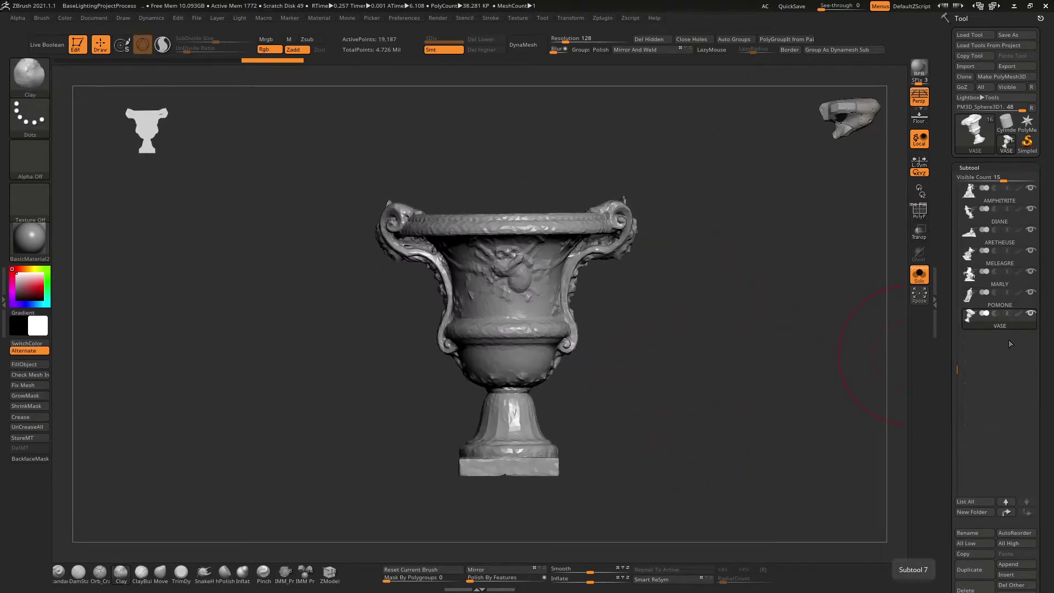
- Delete the VASE subtool from the subtool list and accept that the deletion cannot be undone
{"action": "left_click_drag", "start_coordinate": [955, 365], "coordinate": [955, 181]}
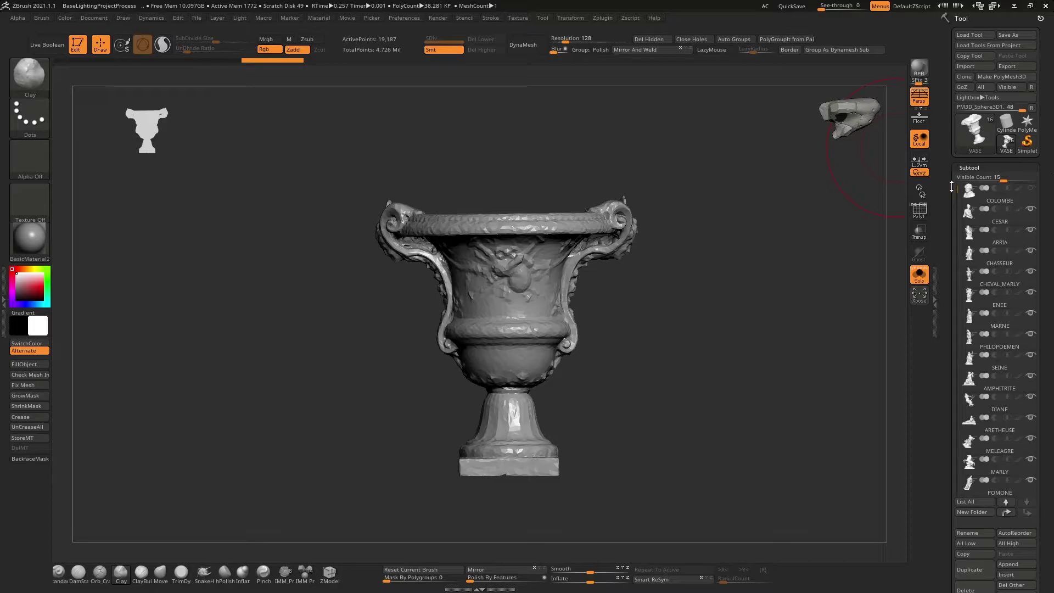
{"action": "left_click_drag", "start_coordinate": [957, 189], "coordinate": [958, 239]}
{"action": "scroll", "coordinate": [982, 384], "scroll_direction": "down", "scroll_amount": 2}
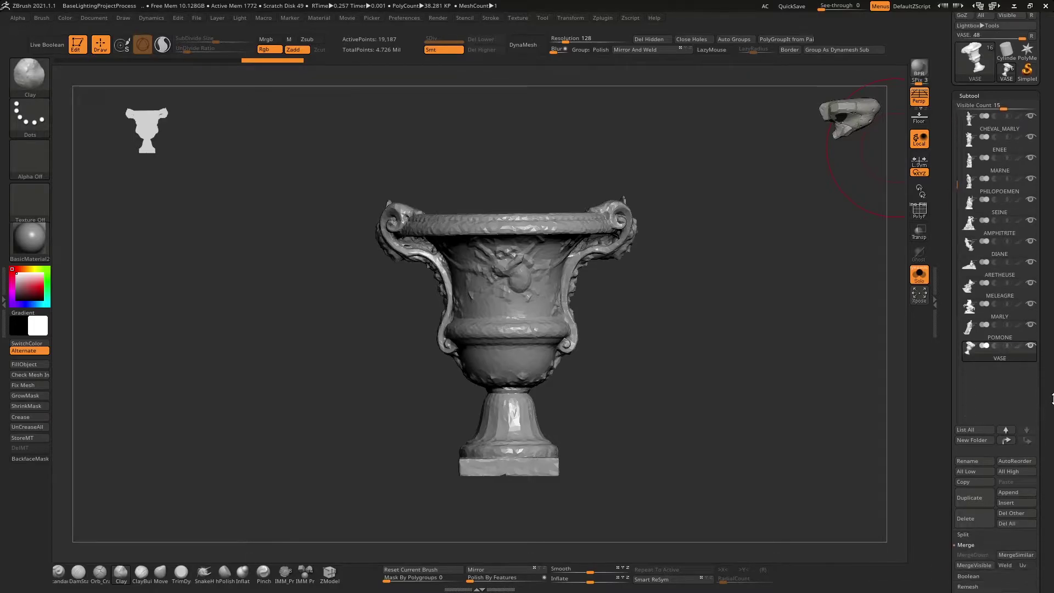
{"action": "left_click", "coordinate": [983, 522]}
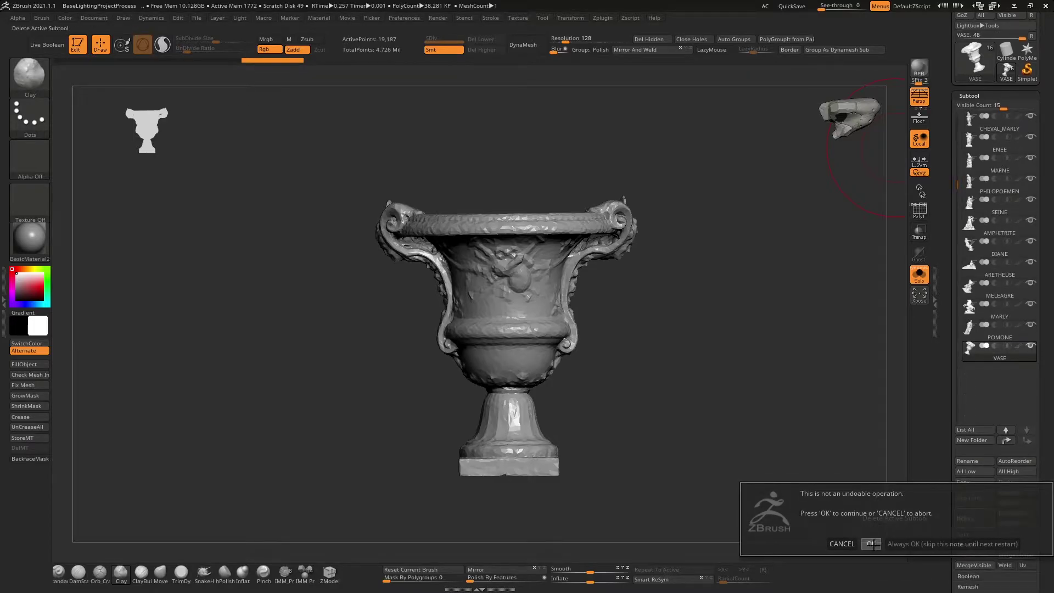
{"action": "left_click", "coordinate": [872, 542]}
- Select the bust subtool at the start of the subtool list
{"action": "left_click_drag", "start_coordinate": [1049, 282], "coordinate": [1052, 321]}
{"action": "left_click_drag", "start_coordinate": [960, 270], "coordinate": [957, 184]}
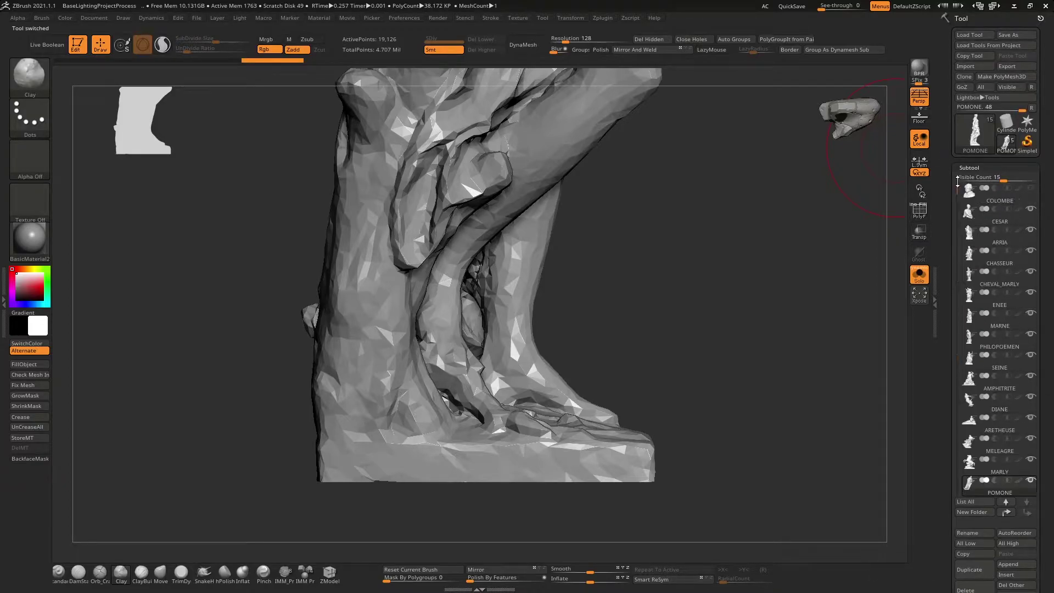
{"action": "left_click", "coordinate": [982, 202]}
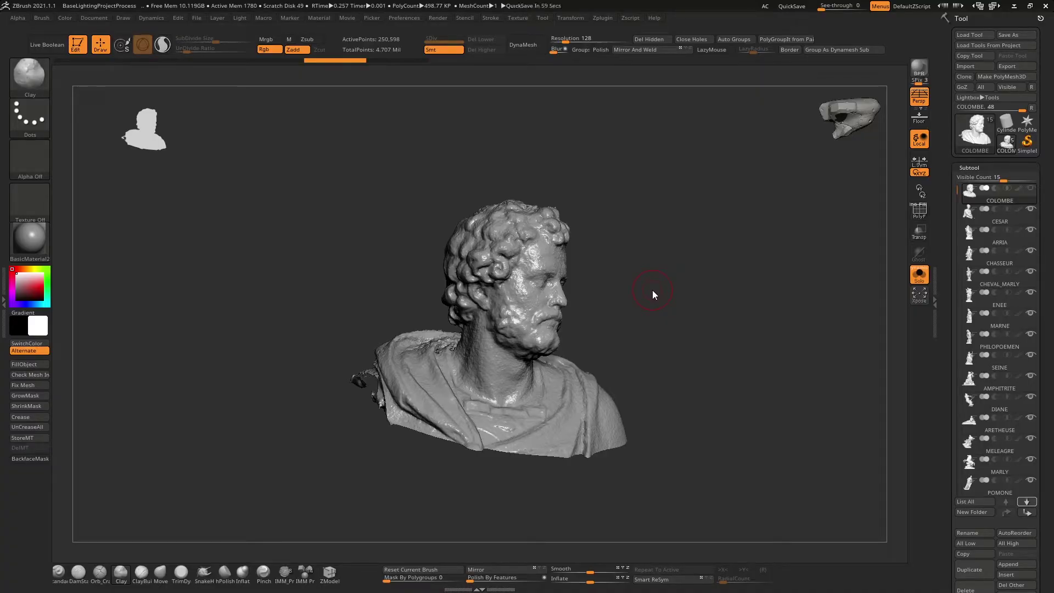
- Dock the Light palette in the side tray and remove it again to demonstrate docking
{"action": "left_click", "coordinate": [242, 18]}
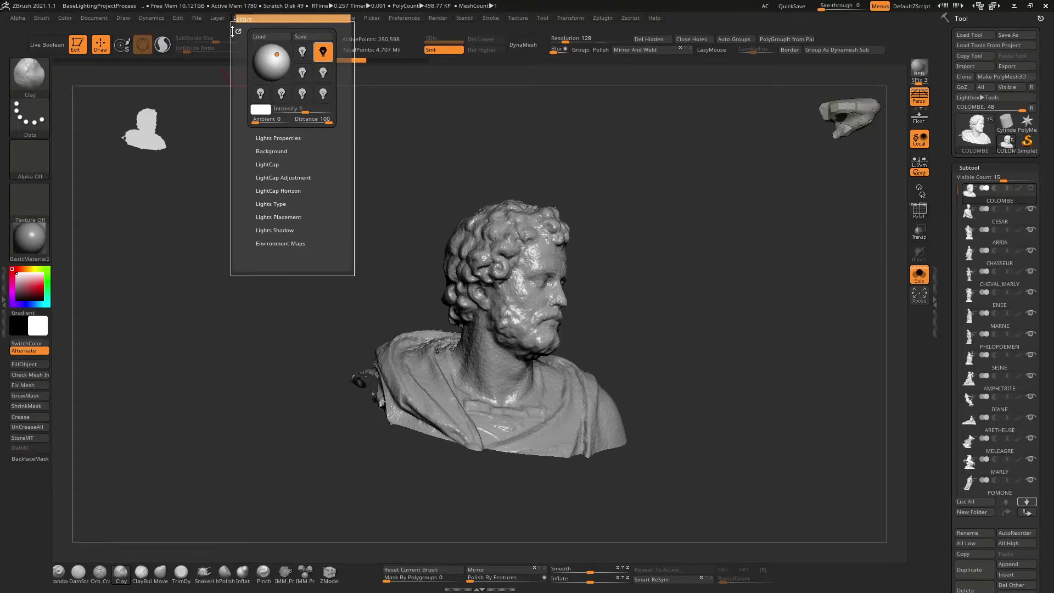
{"action": "left_click", "coordinate": [238, 31]}
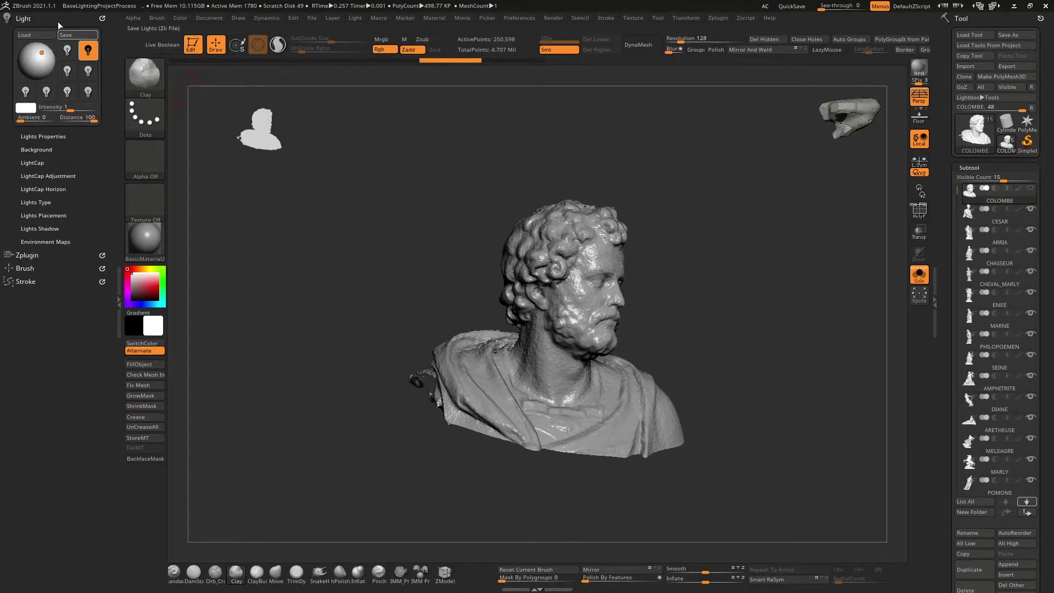
{"action": "mouse_move", "coordinate": [26, 37]}
{"action": "left_mouse_down"}
{"action": "mouse_move", "coordinate": [298, 52]}
{"action": "mouse_move", "coordinate": [353, 21]}
{"action": "left_mouse_up"}
{"action": "left_click", "coordinate": [354, 17]}
{"action": "left_click", "coordinate": [351, 18]}
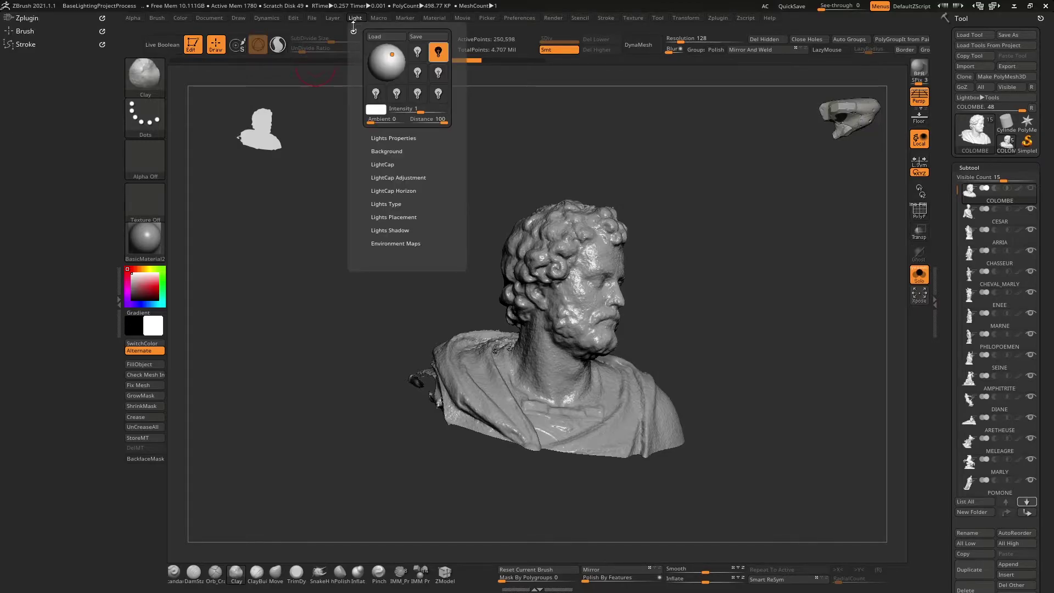
- Dock the Light palette in the side tray below the Stroke palette
{"action": "left_click", "coordinate": [353, 24]}
{"action": "left_click", "coordinate": [354, 18]}
{"action": "left_click_drag", "start_coordinate": [354, 18], "coordinate": [66, 137]}
{"action": "left_click_drag", "start_coordinate": [974, 212], "coordinate": [952, 278]}
{"action": "mouse_move", "coordinate": [1024, 24]}
{"action": "left_mouse_down"}
{"action": "mouse_move", "coordinate": [28, 160]}
{"action": "mouse_move", "coordinate": [18, 137]}
{"action": "left_mouse_up"}
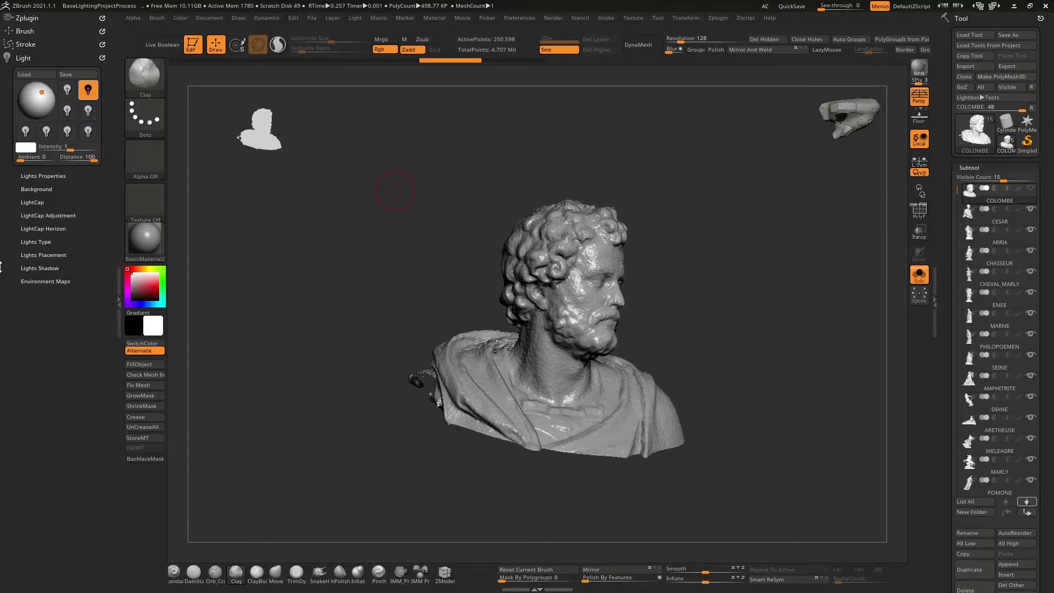
- Preview several materials on the bust and apply MatCap Gray from the MatCap materials
{"action": "left_click", "coordinate": [156, 245]}
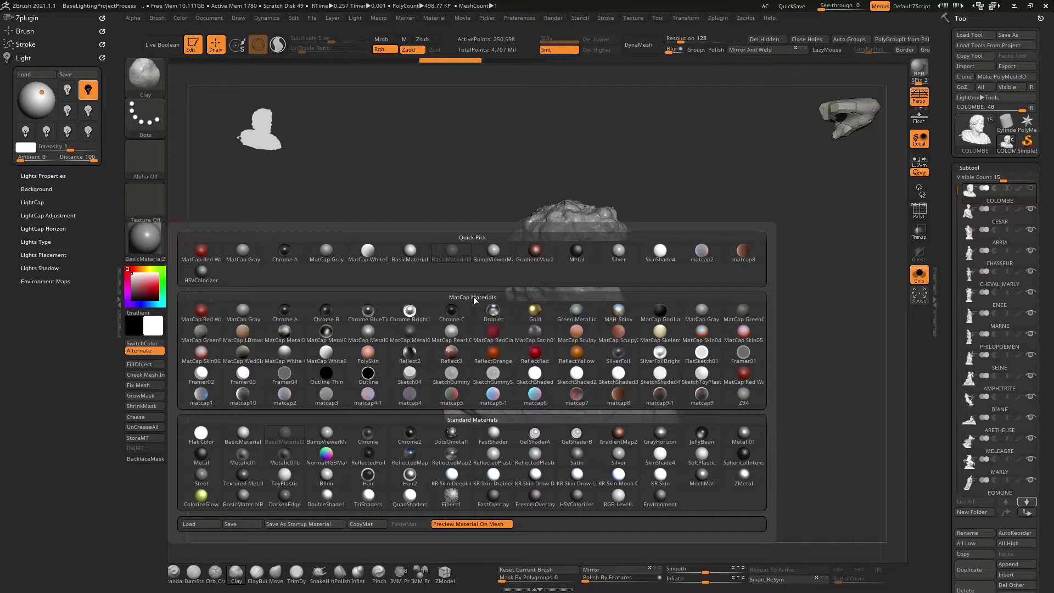
{"action": "mouse_move", "coordinate": [487, 248]}
{"action": "mouse_move", "coordinate": [522, 259]}
{"action": "mouse_move", "coordinate": [242, 309]}
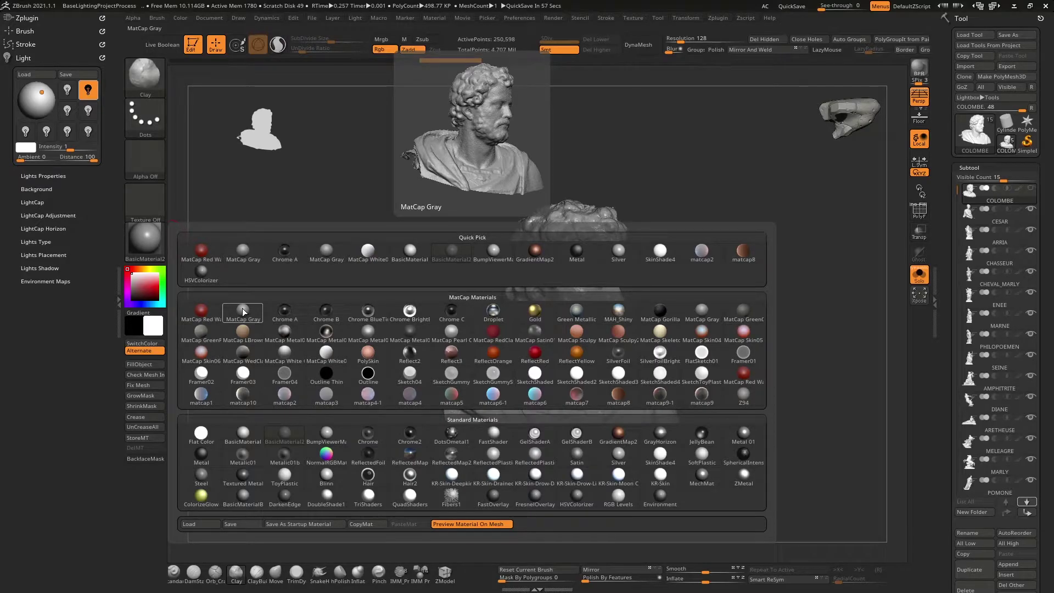
{"action": "left_click", "coordinate": [242, 308]}
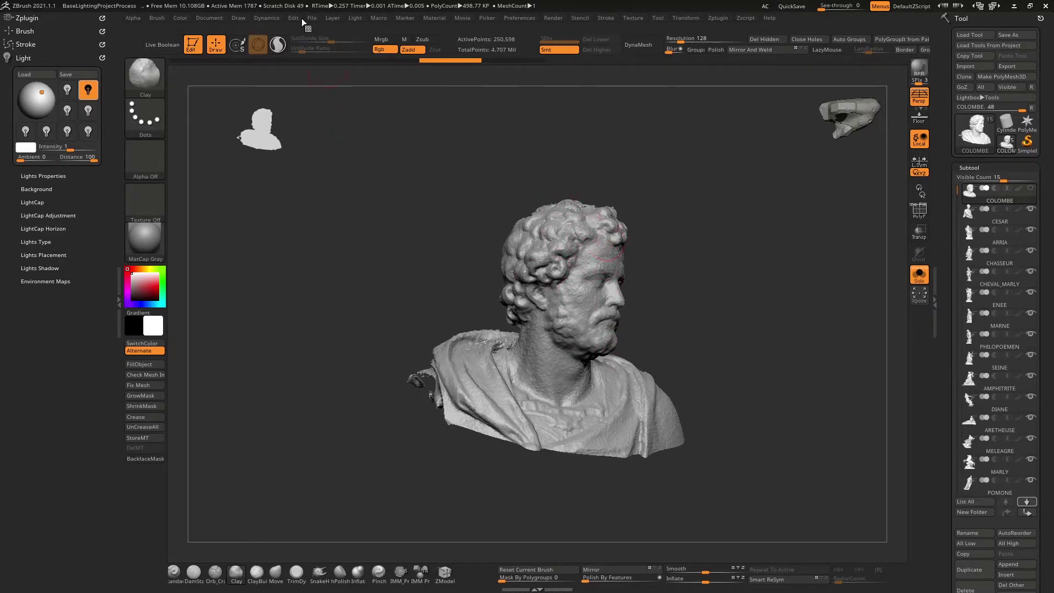
- Apply the matcap6-1 material to the bust and enlarge the bust in the view
{"action": "left_click", "coordinate": [132, 248]}
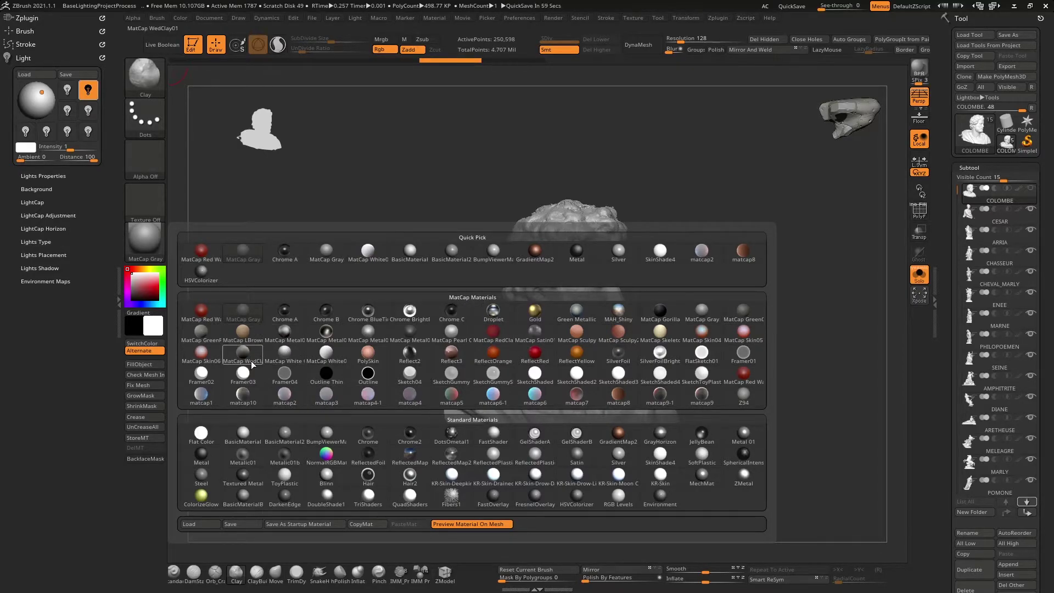
{"action": "mouse_move", "coordinate": [588, 401]}
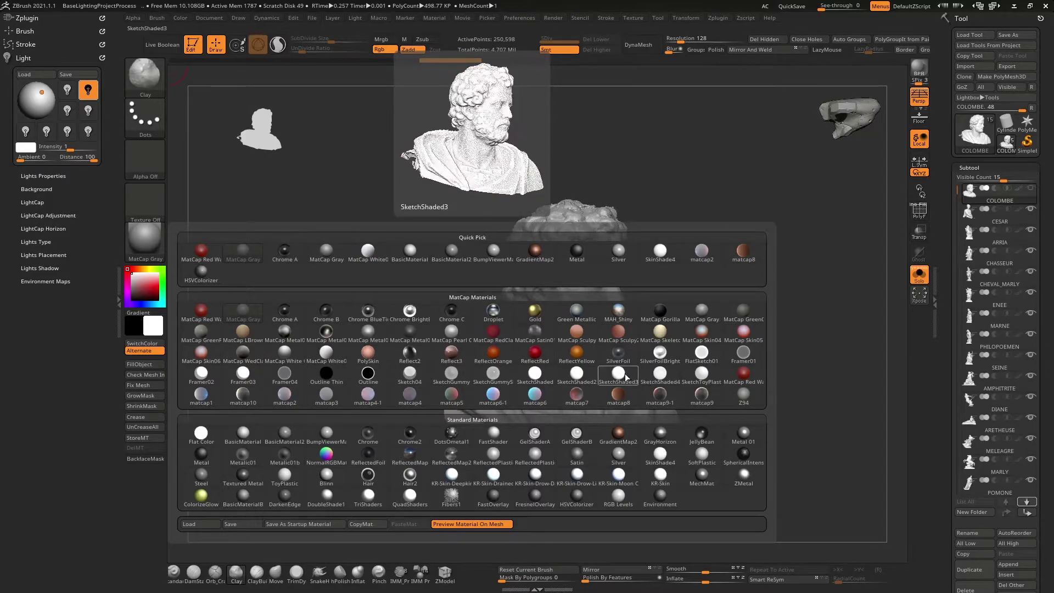
{"action": "left_click", "coordinate": [490, 397]}
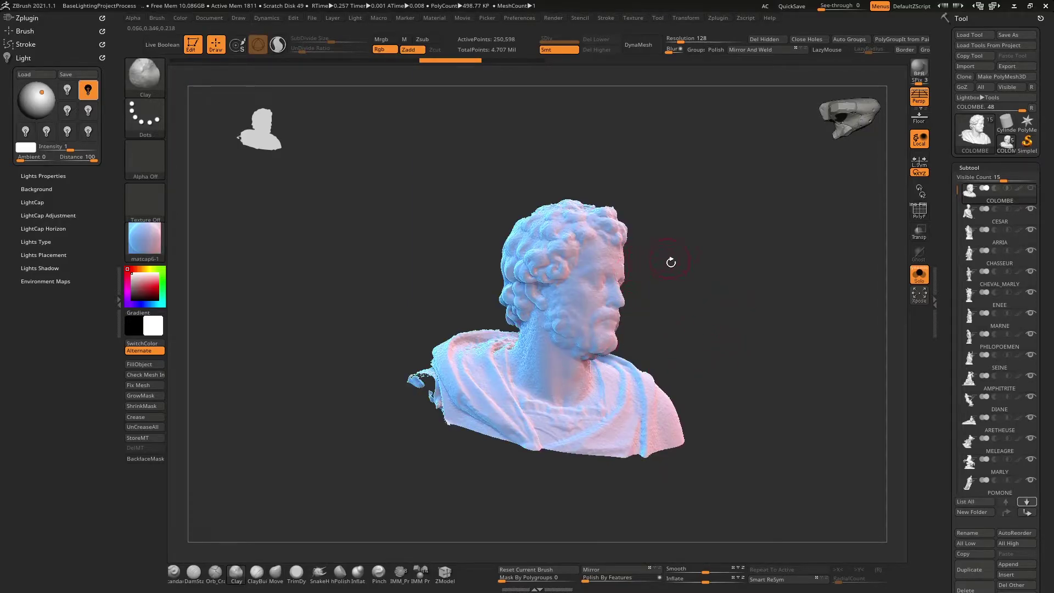
{"action": "right_click_drag", "start_coordinate": [699, 252], "coordinate": [734, 316], "text": "ctrl"}
- Apply the BasicMaterial2 standard material to the bust and reduce the bust slightly in the view
{"action": "left_click", "coordinate": [149, 238]}
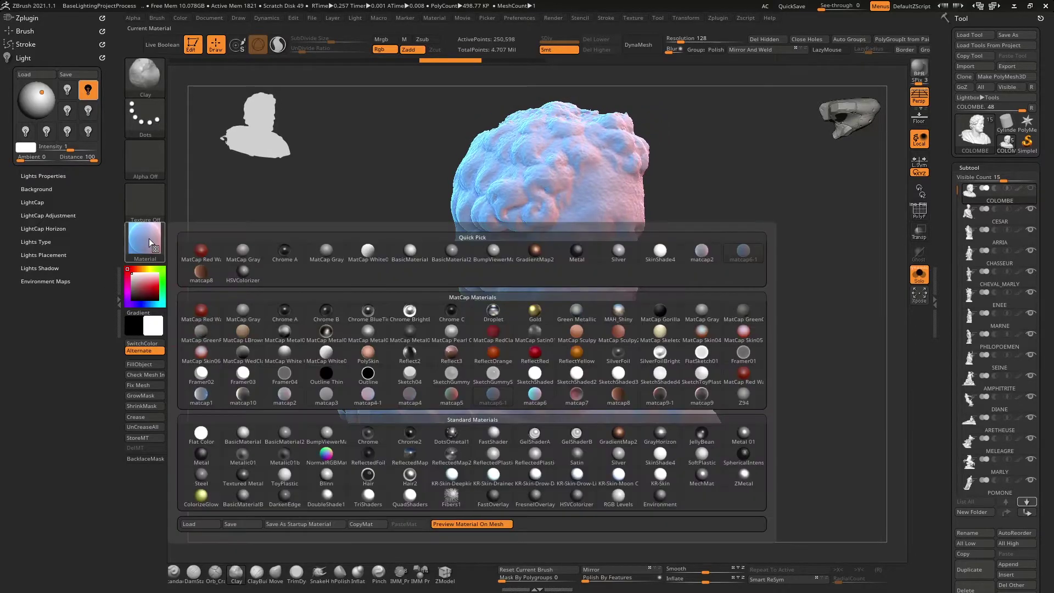
{"action": "mouse_move", "coordinate": [261, 443]}
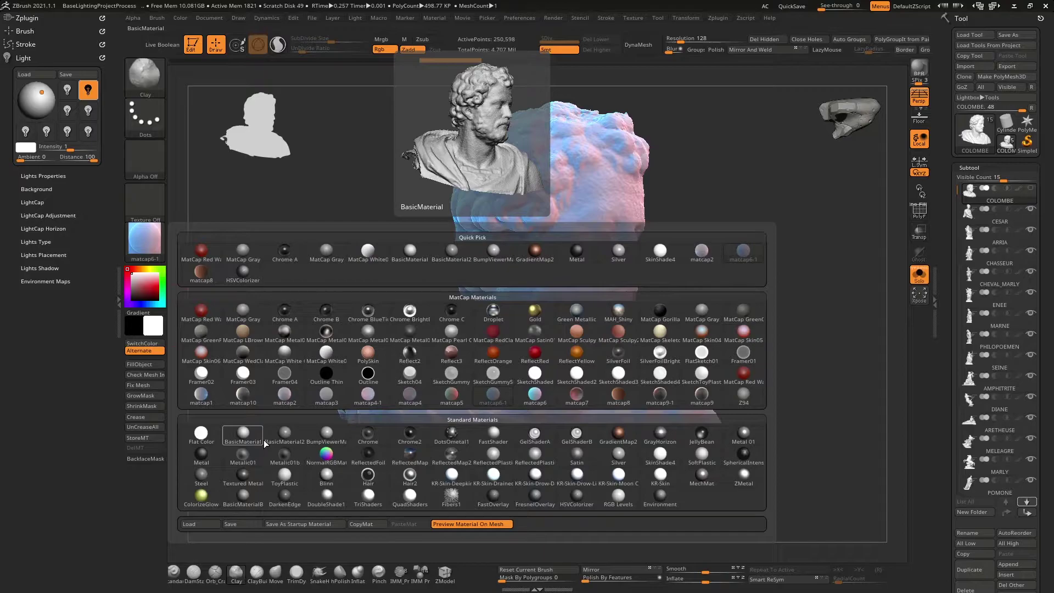
{"action": "left_click", "coordinate": [284, 437]}
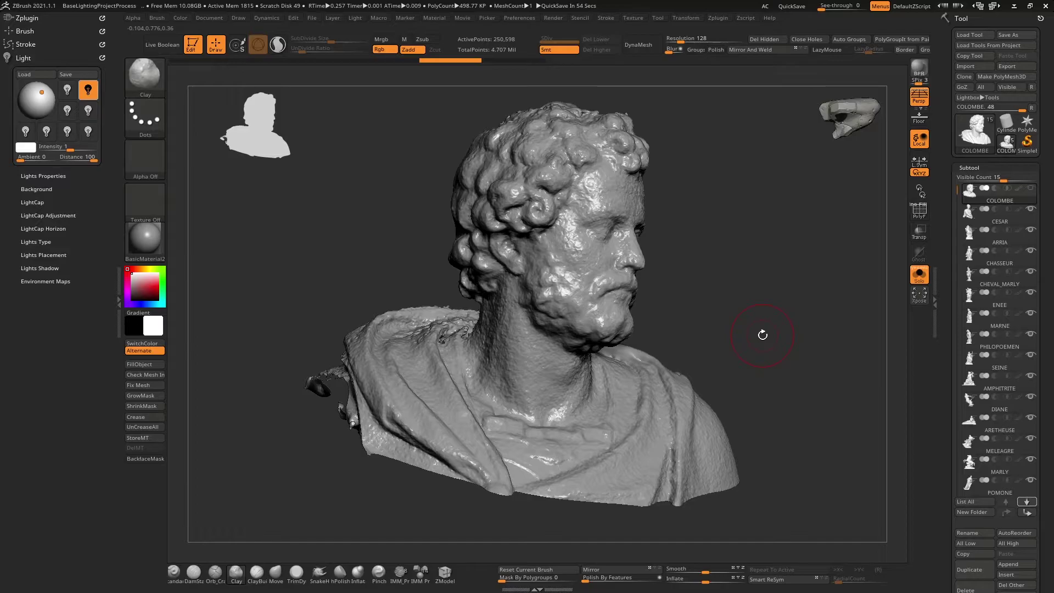
{"action": "mouse_move", "coordinate": [765, 332]}
{"action": "left_mouse_down"}
{"action": "mouse_move", "coordinate": [731, 342]}
{"action": "mouse_move", "coordinate": [732, 313]}
{"action": "mouse_move", "coordinate": [754, 327]}
{"action": "mouse_move", "coordinate": [772, 317]}
{"action": "mouse_move", "coordinate": [769, 348]}
{"action": "mouse_move", "coordinate": [765, 331]}
{"action": "left_mouse_up"}
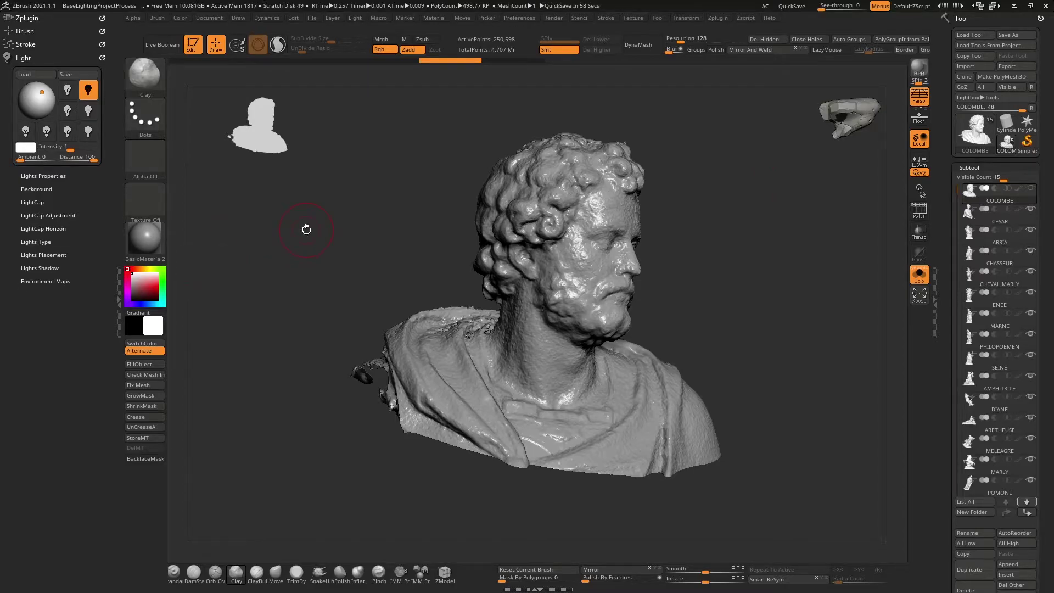
- Dock the Light palette in the side tray again and switch on the last two lights of the light set
{"action": "left_click", "coordinate": [356, 18]}
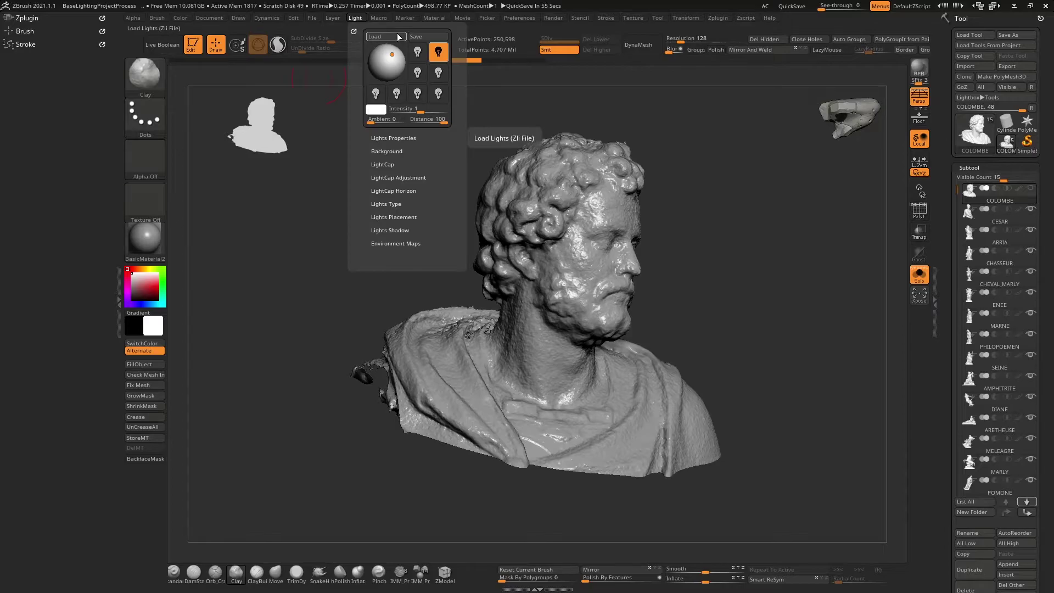
{"action": "left_click_drag", "start_coordinate": [354, 32], "coordinate": [33, 55]}
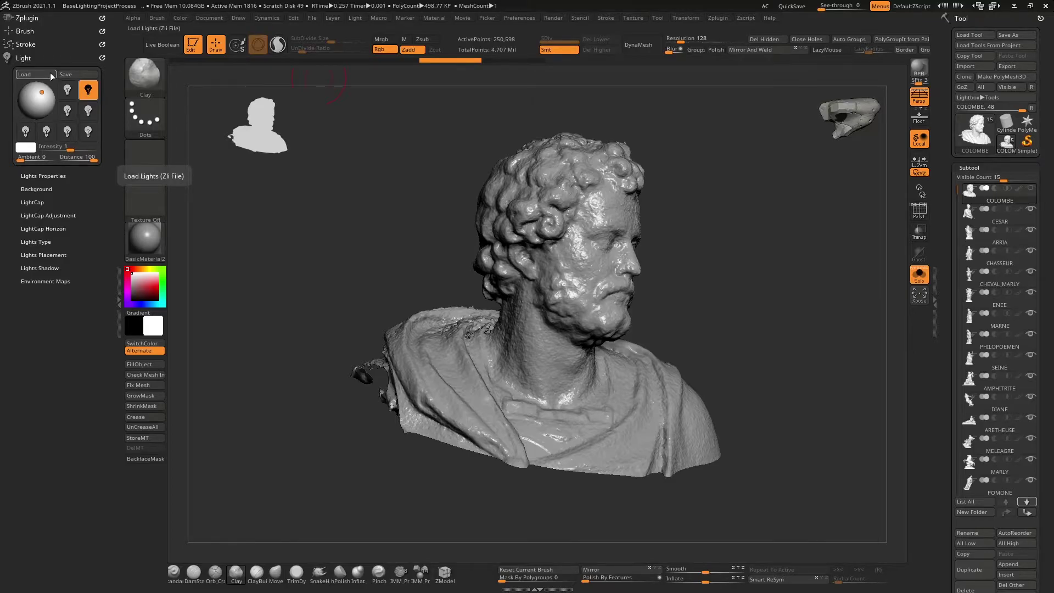
{"action": "left_click", "coordinate": [68, 132]}
{"action": "left_click_drag", "start_coordinate": [49, 91], "coordinate": [43, 91]}
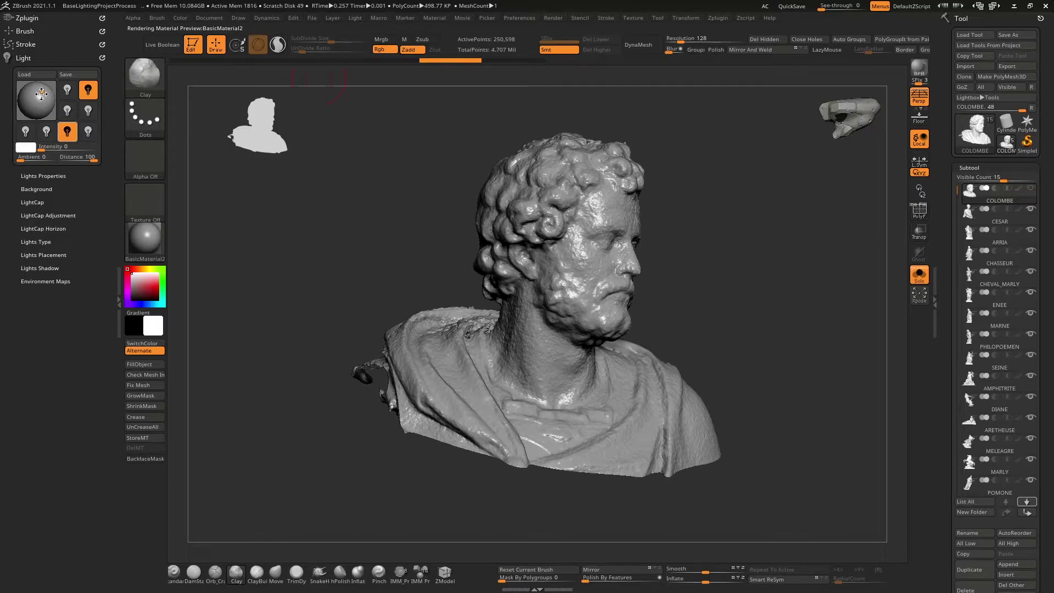
{"action": "left_click", "coordinate": [89, 131]}
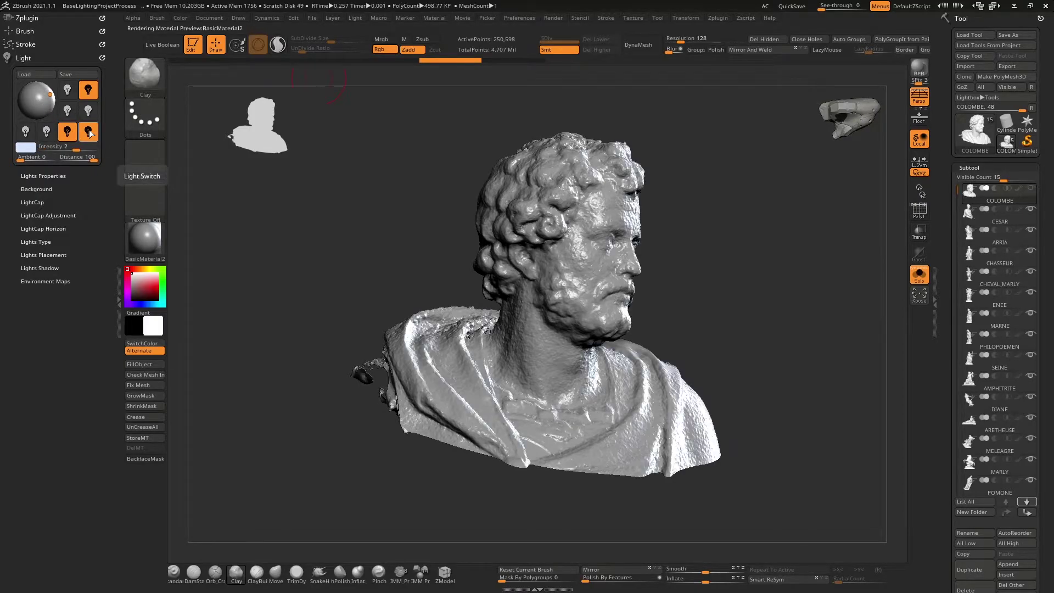
- Color the last light blue (Red 10, Green 87, Blue 186) and try different placements for it on the preview sphere
{"action": "left_click", "coordinate": [26, 147]}
{"action": "left_click", "coordinate": [152, 163]}
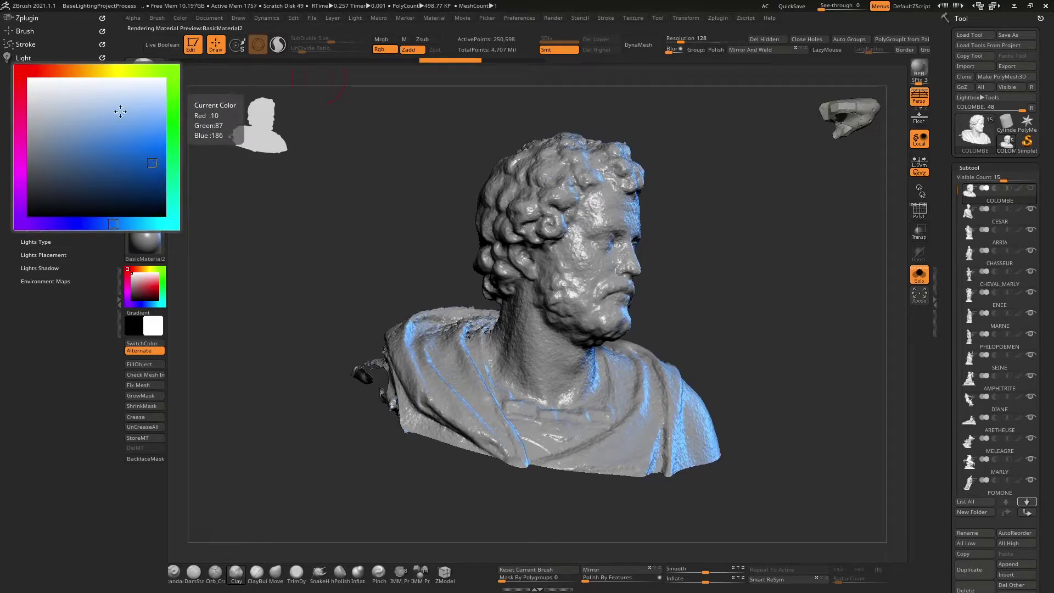
{"action": "left_click", "coordinate": [49, 96]}
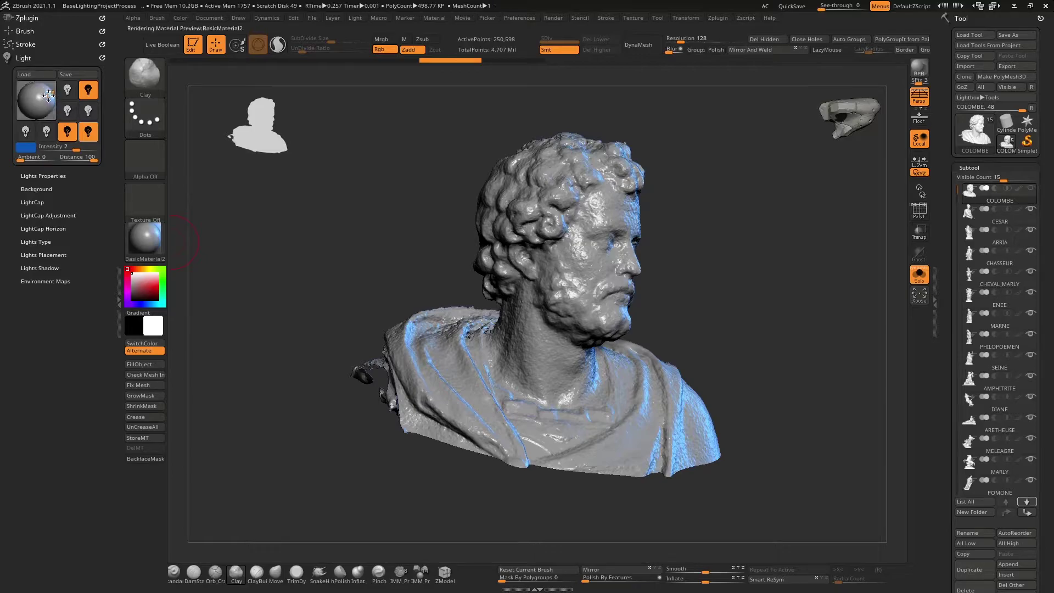
{"action": "left_click_drag", "start_coordinate": [47, 93], "coordinate": [60, 88]}
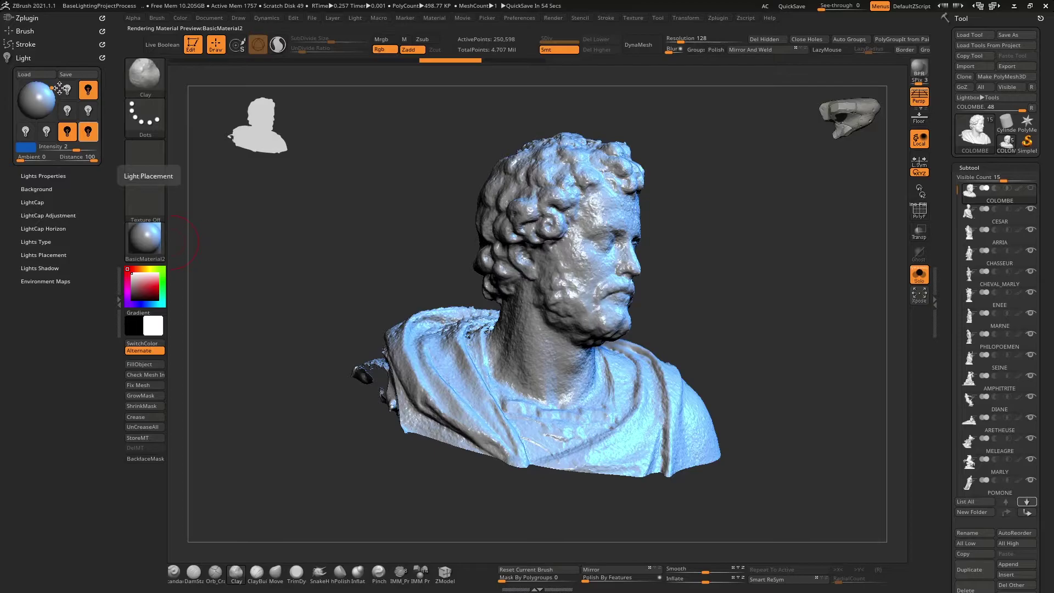
{"action": "mouse_move", "coordinate": [60, 88]}
{"action": "left_mouse_down"}
{"action": "mouse_move", "coordinate": [64, 107]}
{"action": "mouse_move", "coordinate": [42, 98]}
{"action": "left_mouse_up"}
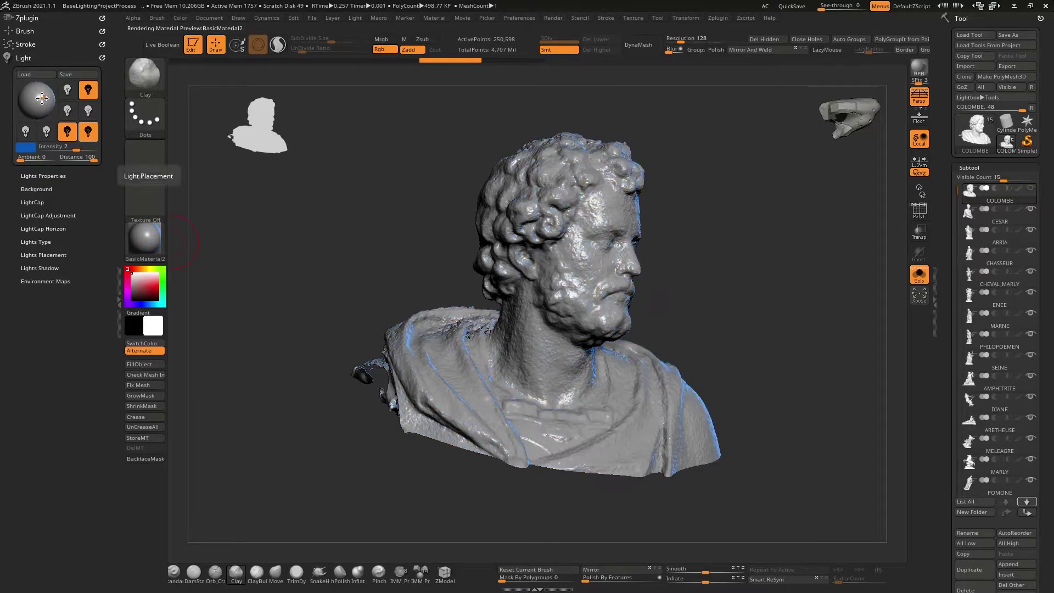
{"action": "left_click", "coordinate": [67, 90]}
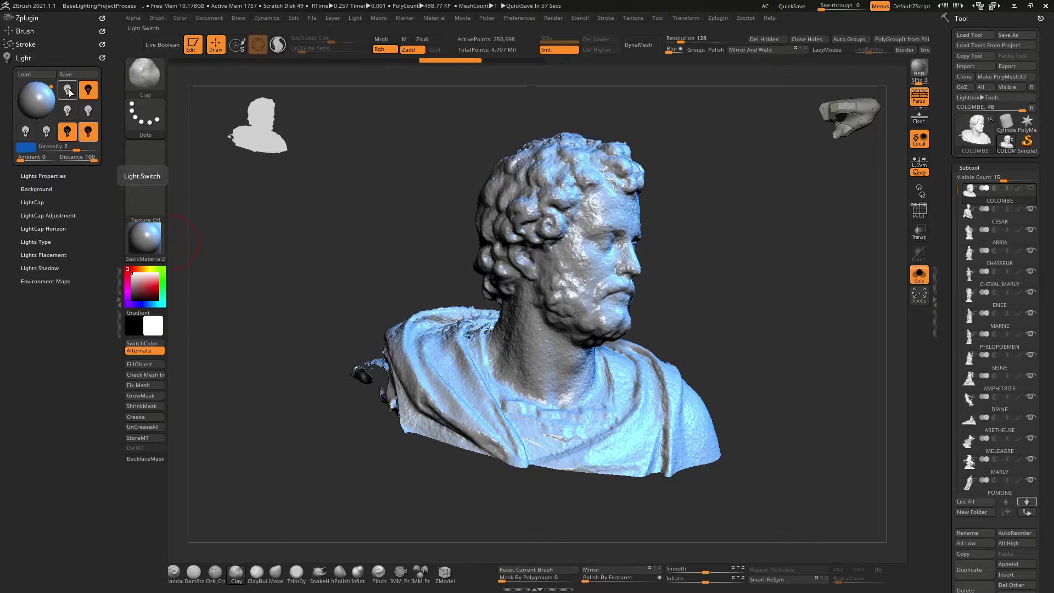
- Start loading a lights file and browse through The New THREE, THREE, Artstation and MarketPlace to the Non-published folder
{"action": "left_click", "coordinate": [44, 76]}
{"action": "scroll", "coordinate": [419, 325], "scroll_direction": "up", "scroll_amount": 1}
{"action": "scroll", "coordinate": [412, 242], "scroll_direction": "up", "scroll_amount": 3}
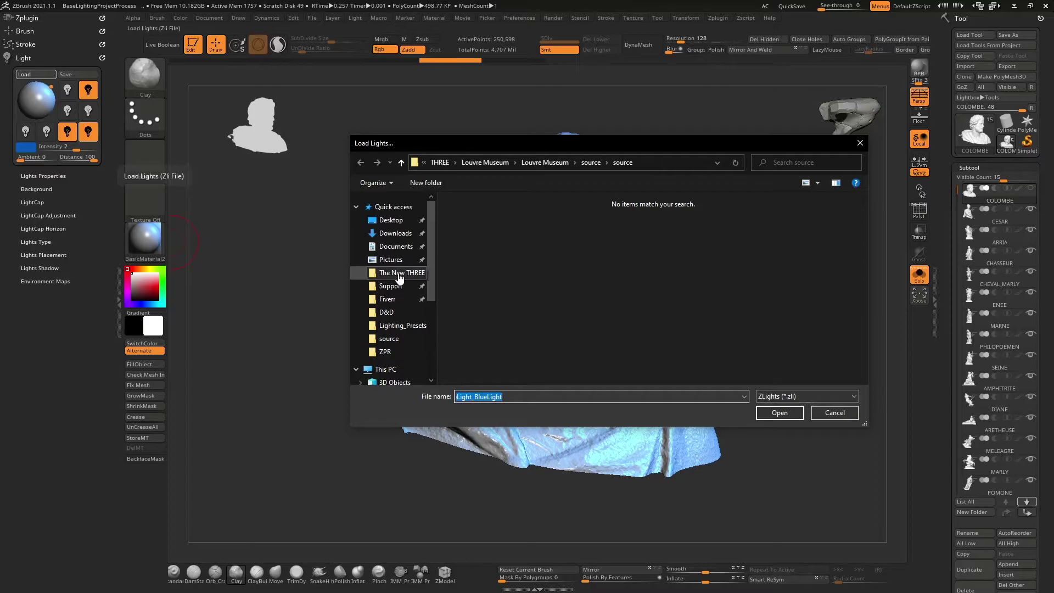
{"action": "left_click", "coordinate": [420, 274]}
{"action": "double_click", "coordinate": [482, 248]}
{"action": "scroll", "coordinate": [405, 229], "scroll_direction": "up", "scroll_amount": 2}
{"action": "double_click", "coordinate": [474, 225]}
{"action": "double_click", "coordinate": [552, 230]}
{"action": "double_click", "coordinate": [486, 230]}
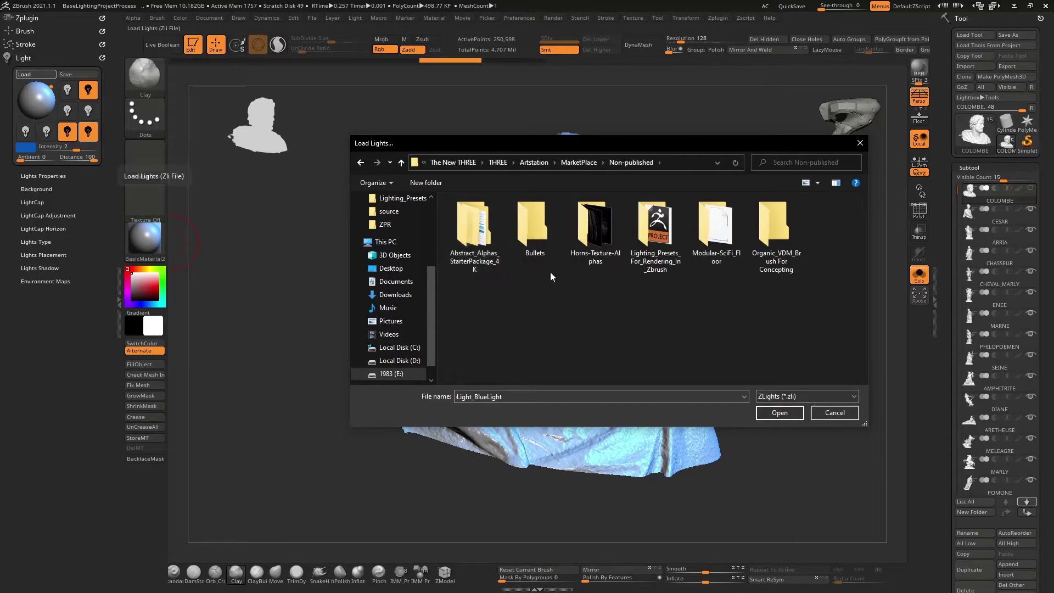
- Load the From_Bottom_Source_Light preset from the Lighting_Presets folder inside Lighting_Presets_For_Rendering_In_Zbrush
{"action": "double_click", "coordinate": [656, 241]}
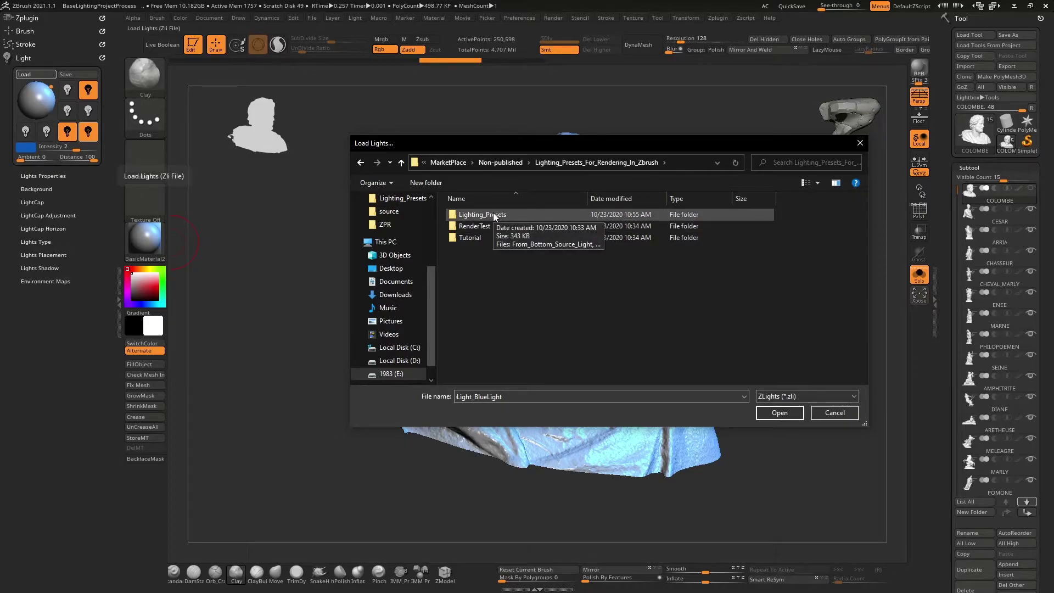
{"action": "double_click", "coordinate": [485, 212]}
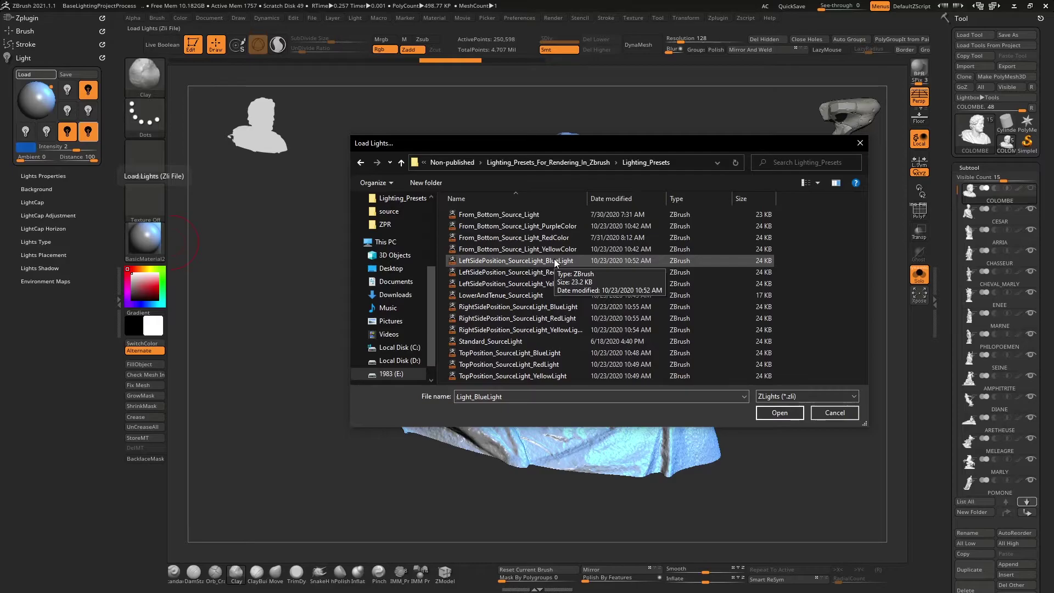
{"action": "left_click", "coordinate": [553, 214]}
{"action": "left_click", "coordinate": [780, 412]}
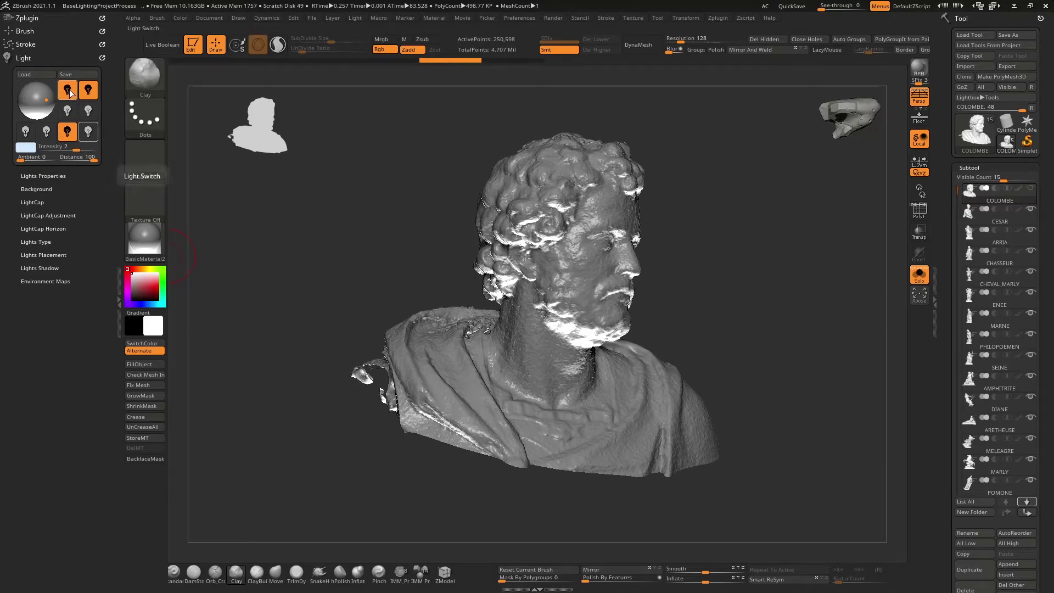
- Change the color of the light shining from below to red and make a BPR render of the bust
{"action": "left_click", "coordinate": [67, 132]}
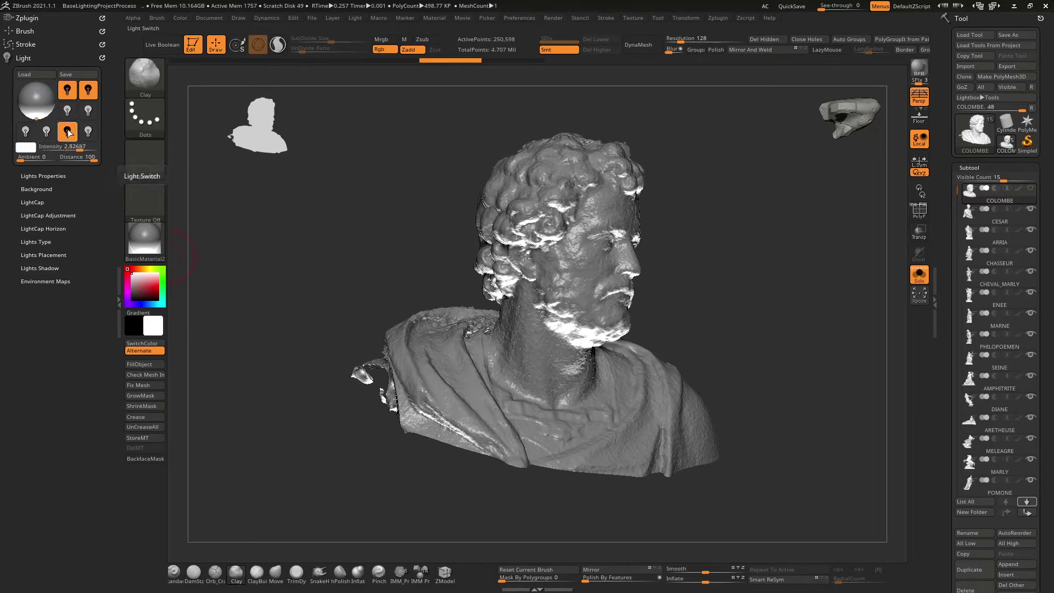
{"action": "left_click", "coordinate": [22, 147]}
{"action": "left_click", "coordinate": [141, 138]}
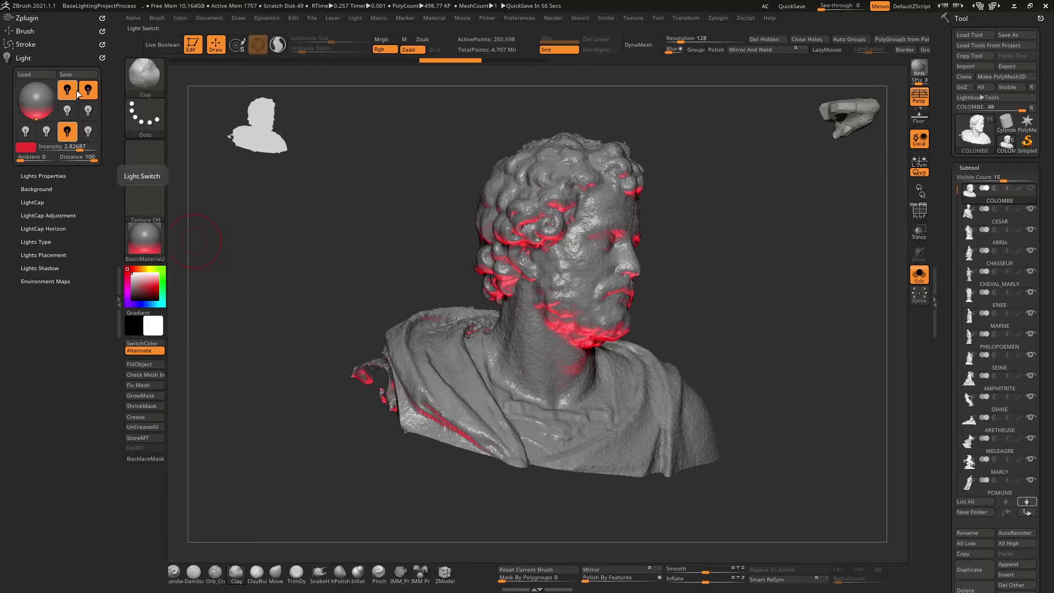
{"action": "left_click", "coordinate": [911, 67]}
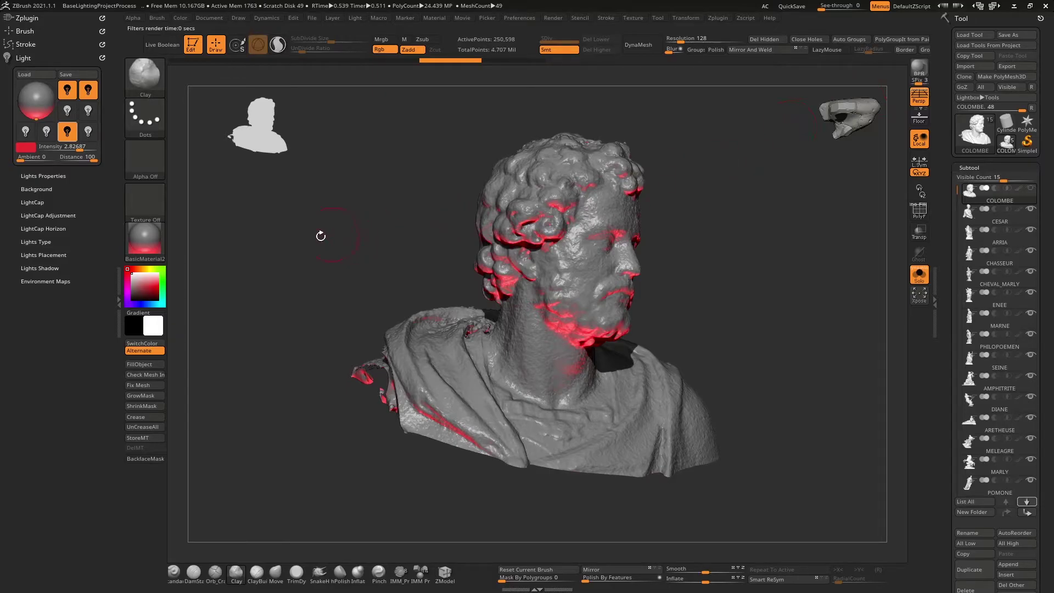
- Load the LowerAndTenue_SourceLight preset to replace the bust's current lights
{"action": "left_click", "coordinate": [34, 78]}
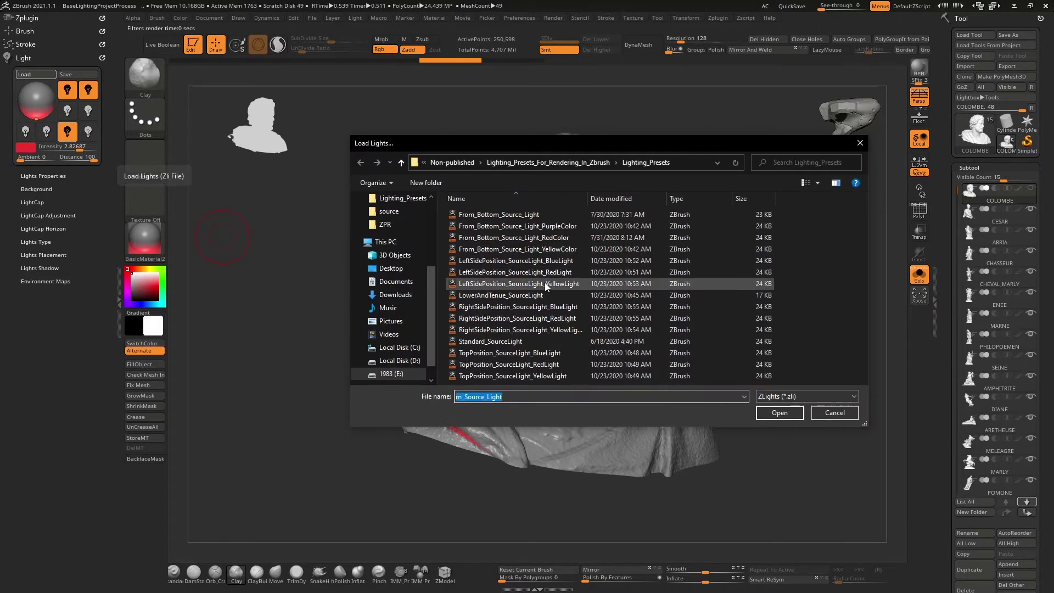
{"action": "double_click", "coordinate": [527, 295]}
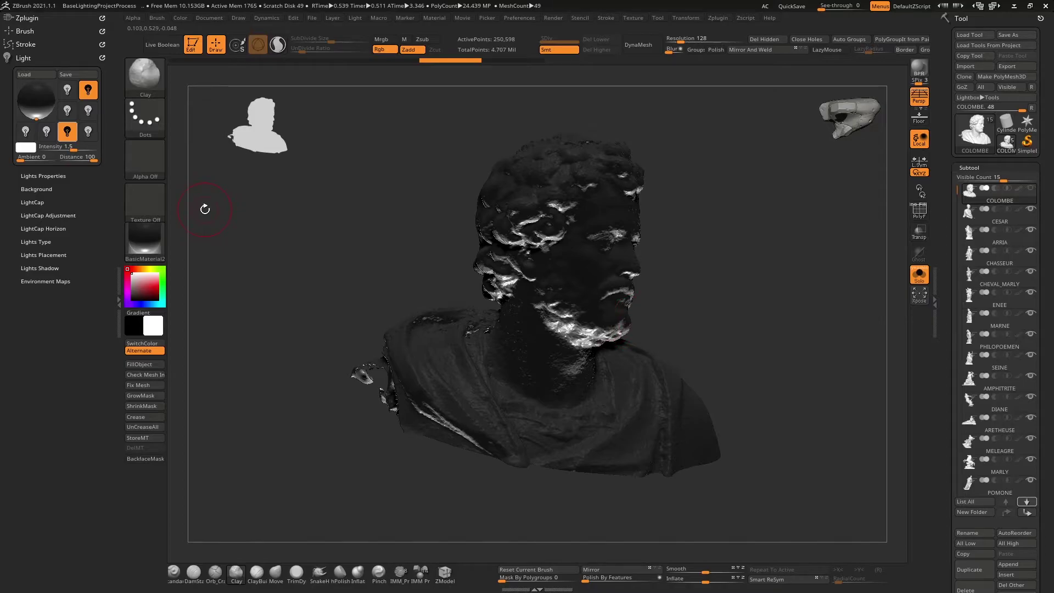
- Switch to Firefox, view the D09 - Step Away artwork on ArtStation as a lighting reference, and return to ZBrush
{"action": "key", "text": "super"}
{"action": "left_click", "coordinate": [123, 583]}
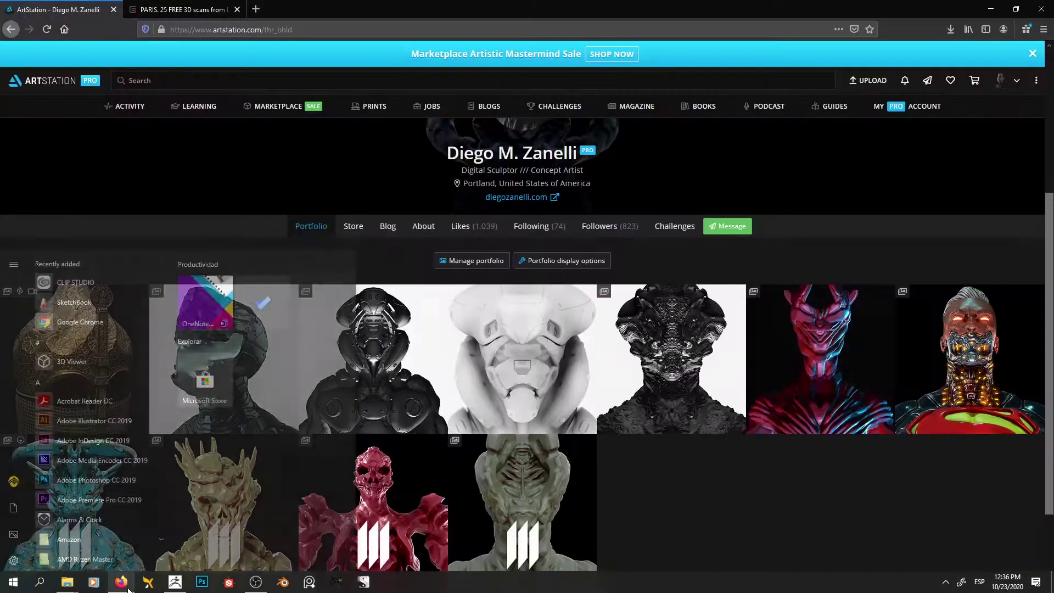
{"action": "left_click", "coordinate": [687, 332]}
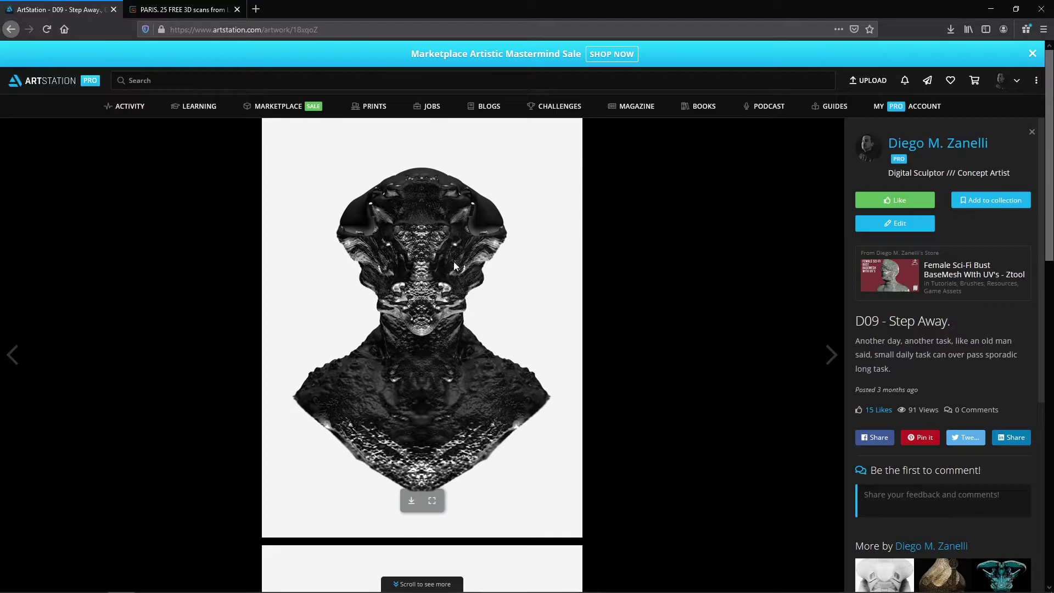
{"action": "left_click", "coordinate": [992, 10]}
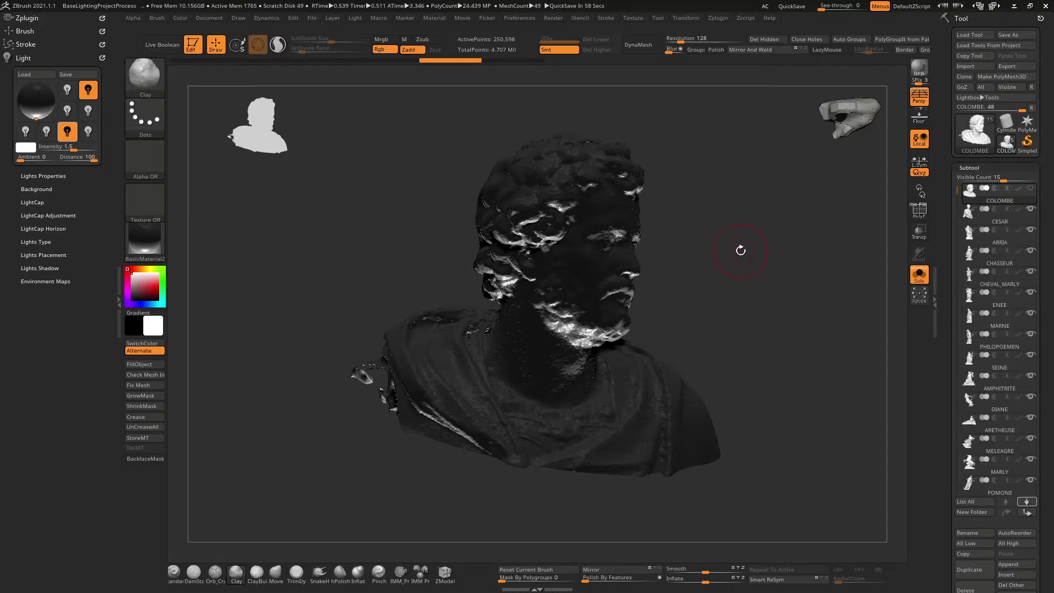
- Reload the LowerAndTenue_SourceLight preset from the Lighting_Presets folder
{"action": "left_click", "coordinate": [43, 77]}
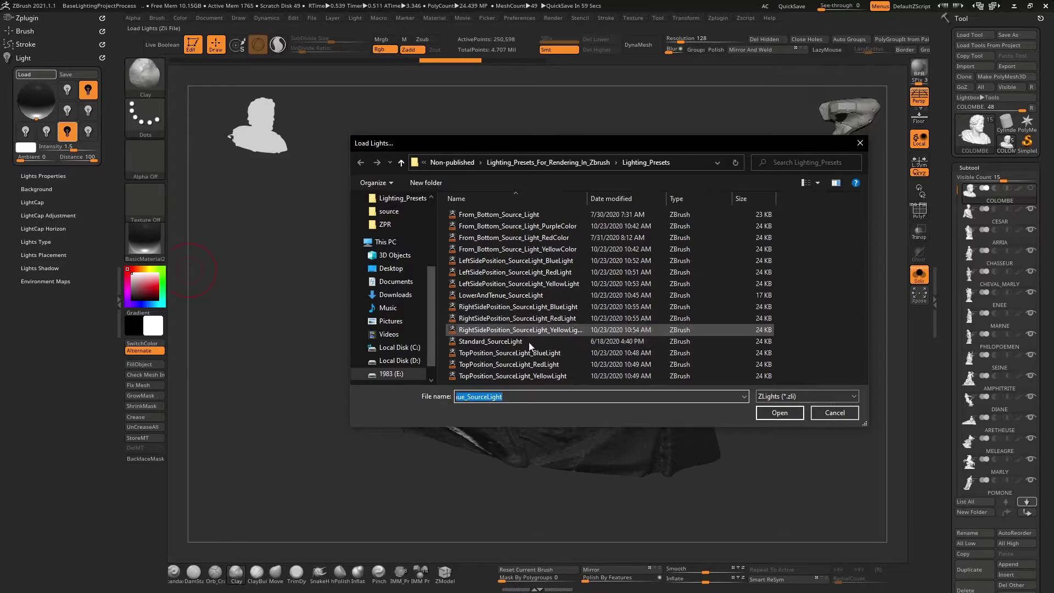
{"action": "left_click", "coordinate": [557, 295]}
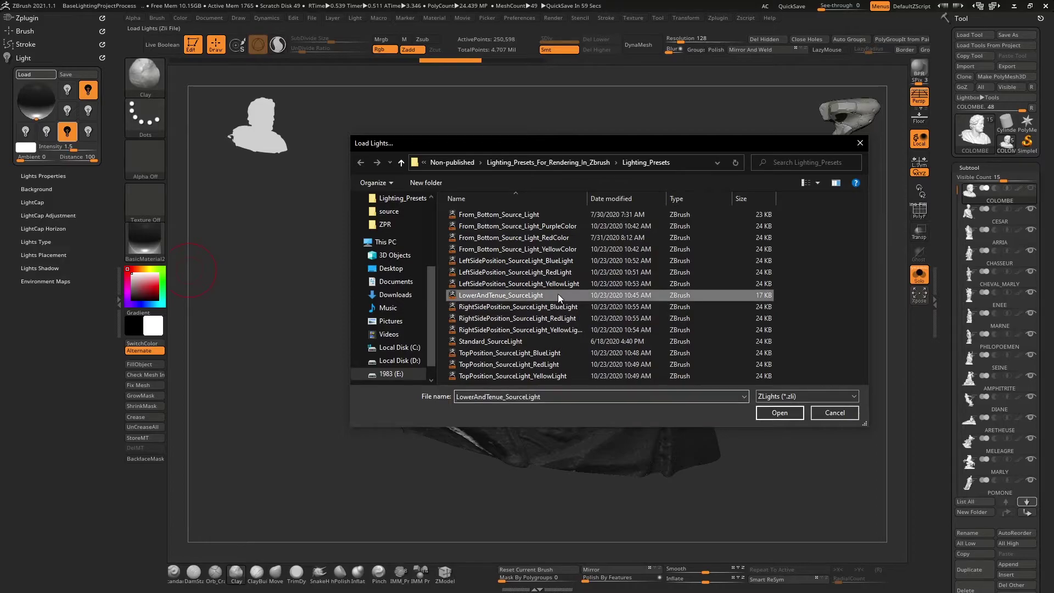
{"action": "left_click", "coordinate": [778, 412]}
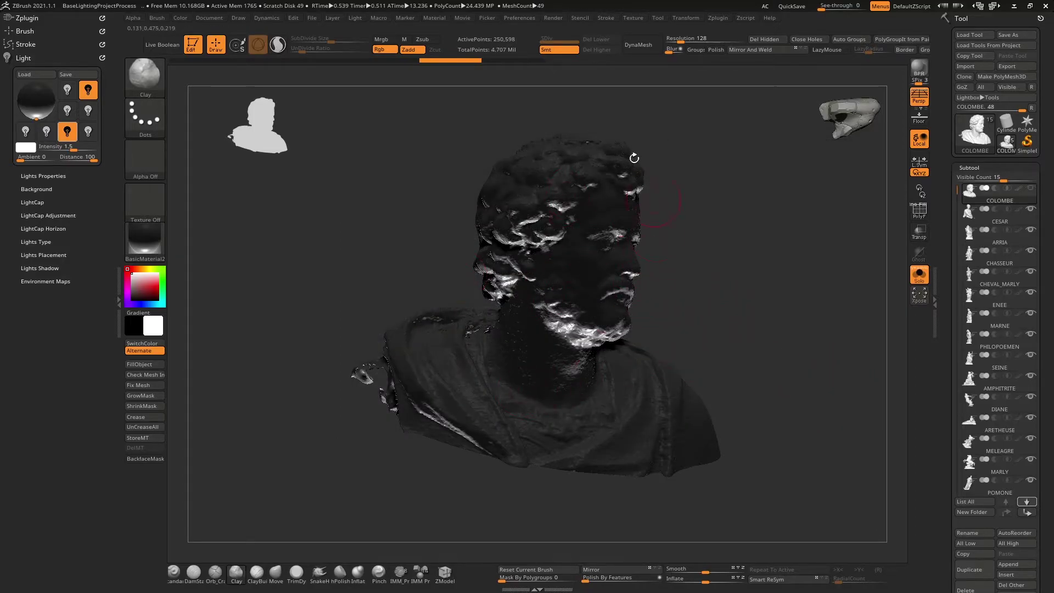
- Examine the lighting on the CESAR and ARRIA subtools, framing the ARRIA statue, and return to the COLOMBE bust
{"action": "mouse_move", "coordinate": [1007, 233]}
{"action": "left_click", "coordinate": [1002, 225]}
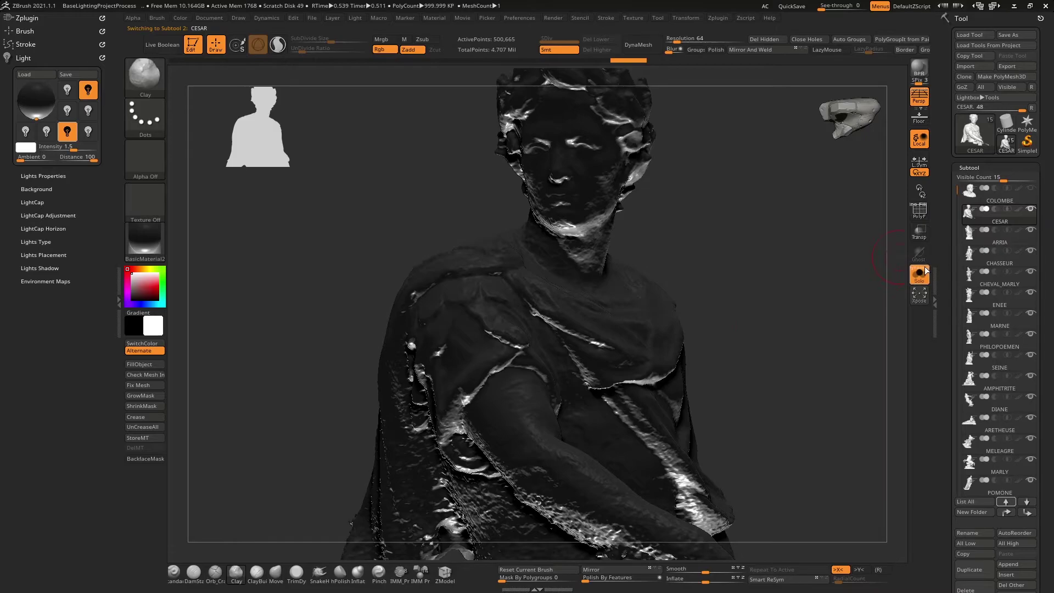
{"action": "left_click", "coordinate": [999, 248]}
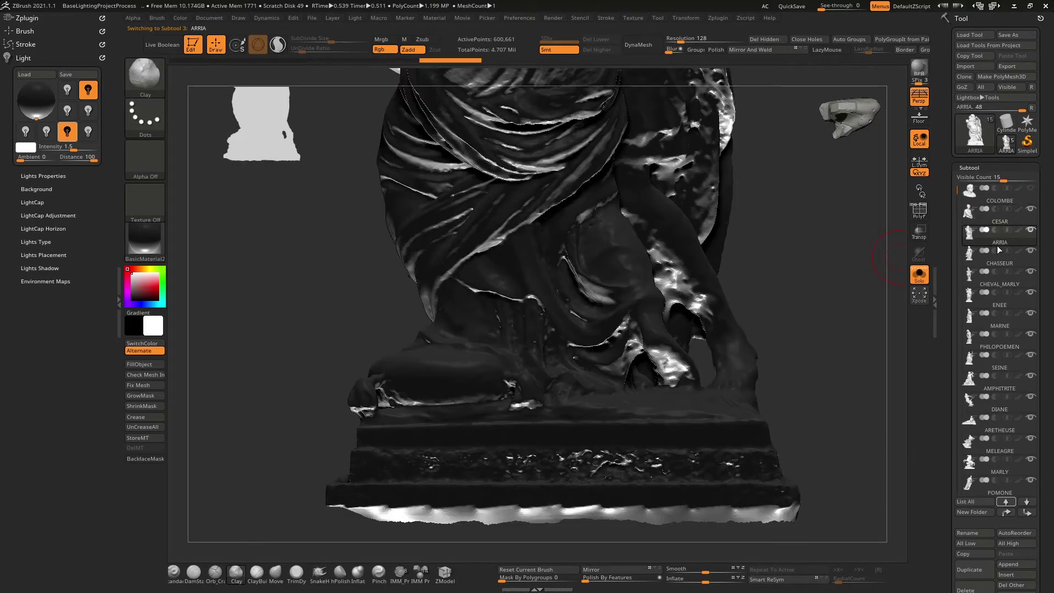
{"action": "key", "text": "f"}
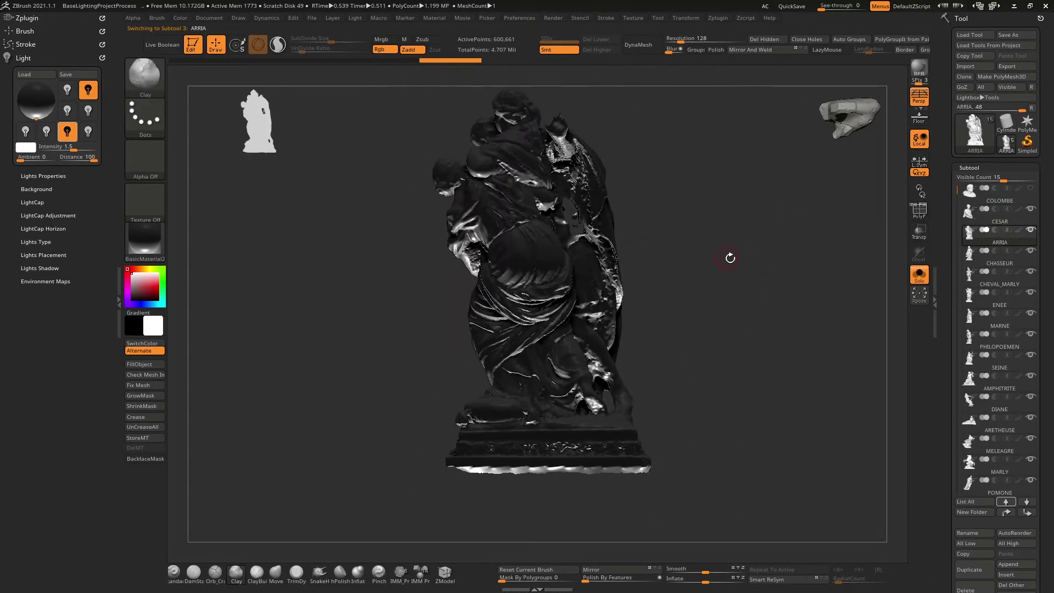
{"action": "left_click_drag", "start_coordinate": [729, 257], "coordinate": [734, 308]}
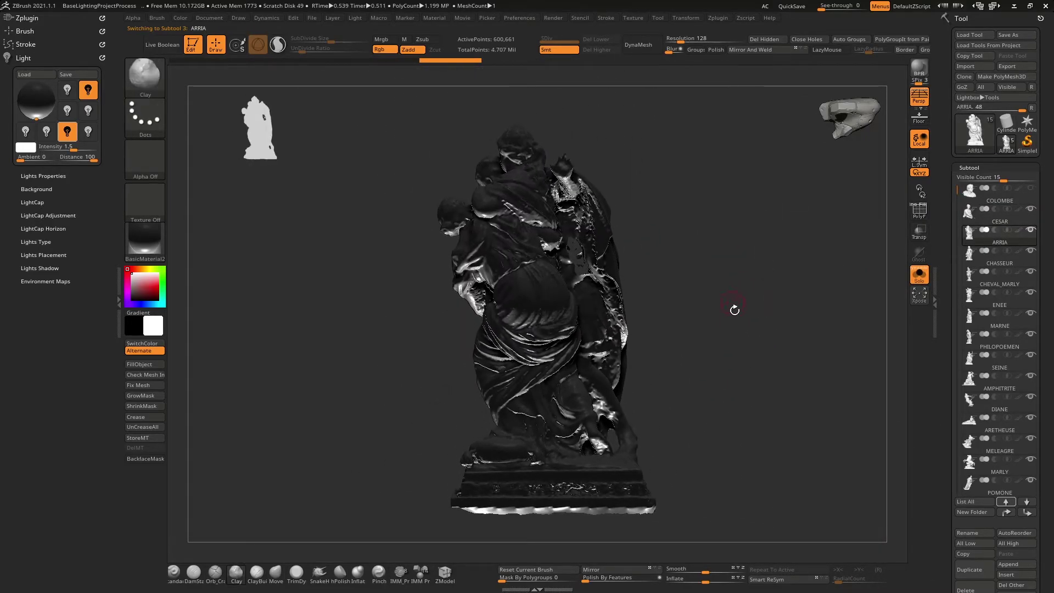
{"action": "left_click", "coordinate": [995, 206]}
{"action": "left_click_drag", "start_coordinate": [656, 362], "coordinate": [765, 313], "text": "alt"}
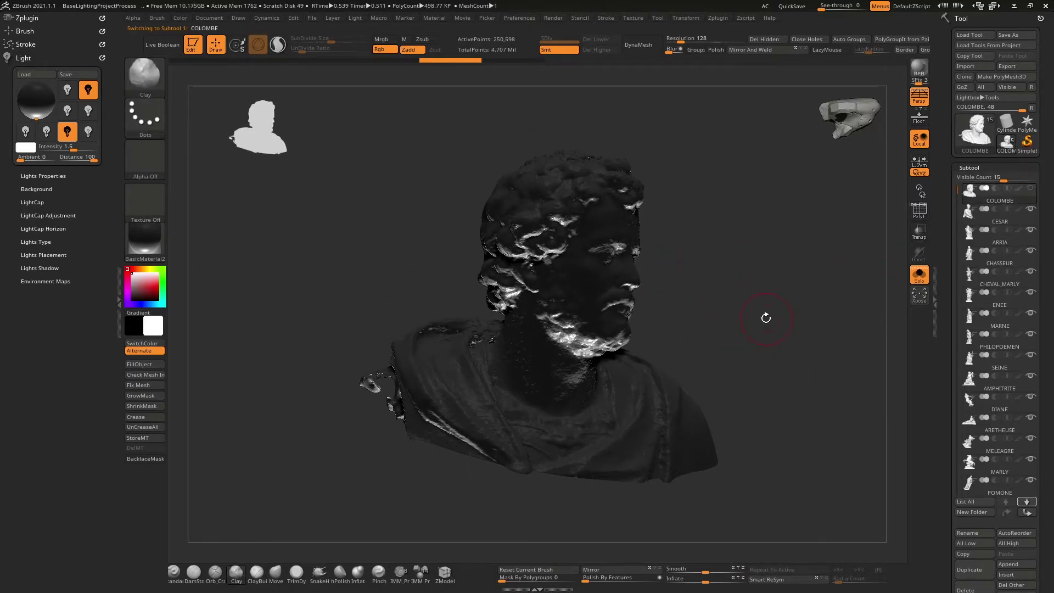
- Change the document background behind the COLOMBE bust to light grey
{"action": "left_click", "coordinate": [209, 18]}
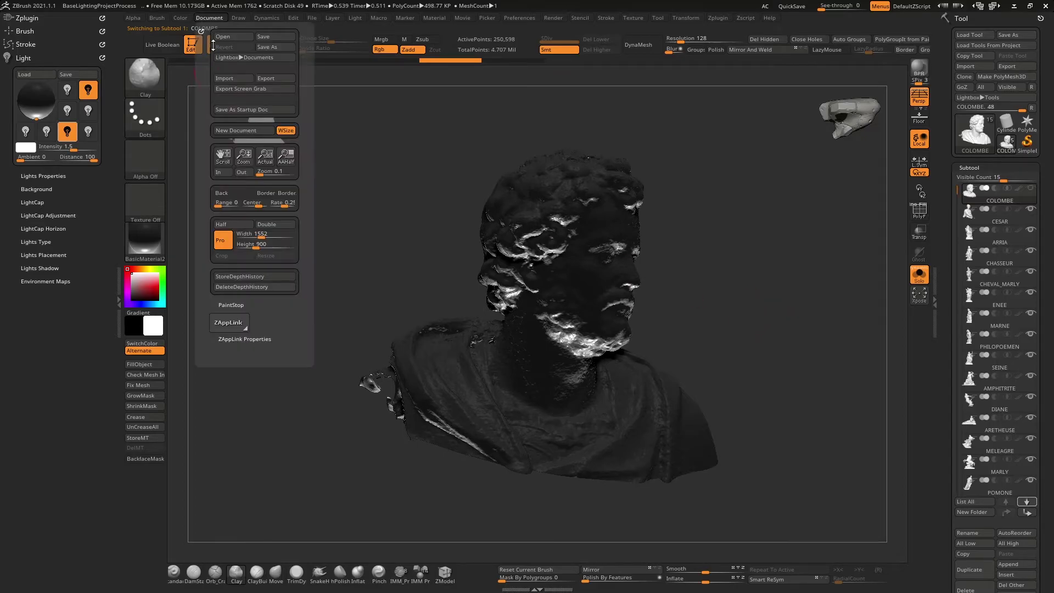
{"action": "left_click", "coordinate": [234, 196]}
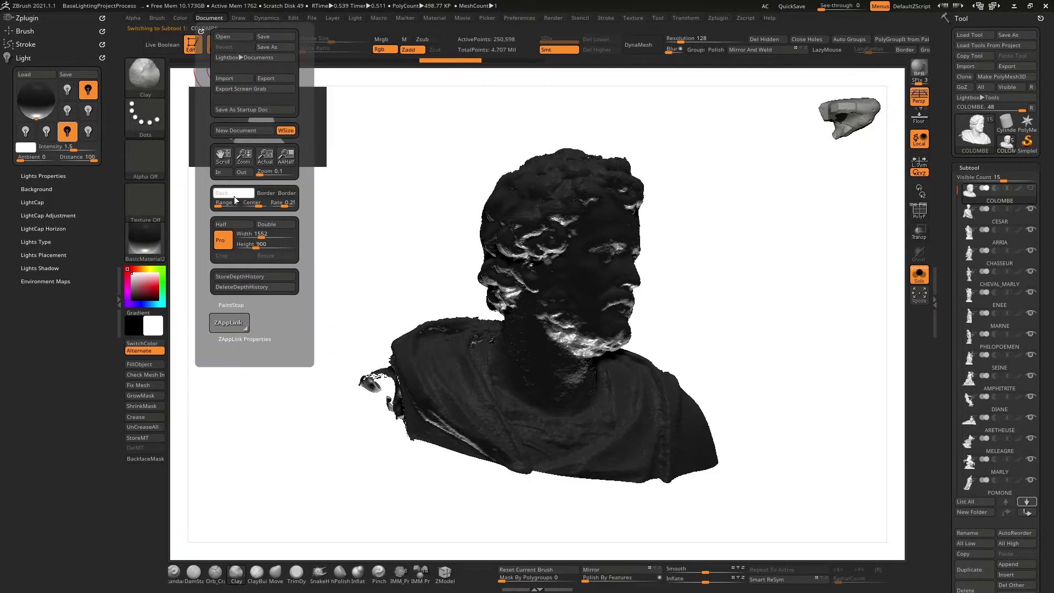
{"action": "left_click_drag", "start_coordinate": [234, 196], "coordinate": [144, 253]}
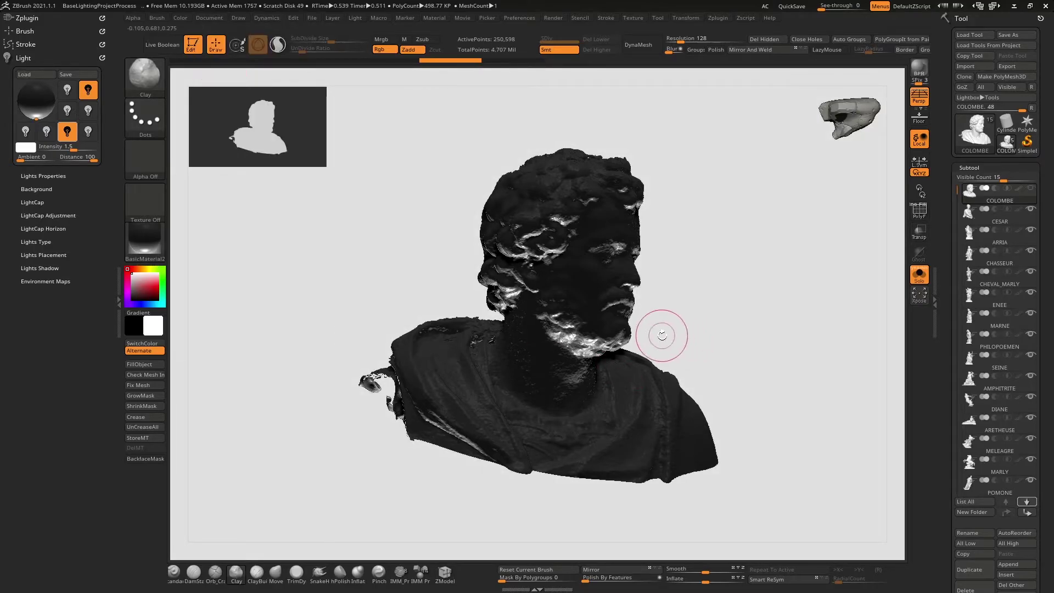
{"action": "mouse_move", "coordinate": [666, 309]}
{"action": "left_mouse_down"}
{"action": "mouse_move", "coordinate": [675, 299]}
{"action": "mouse_move", "coordinate": [656, 299]}
{"action": "left_mouse_up"}
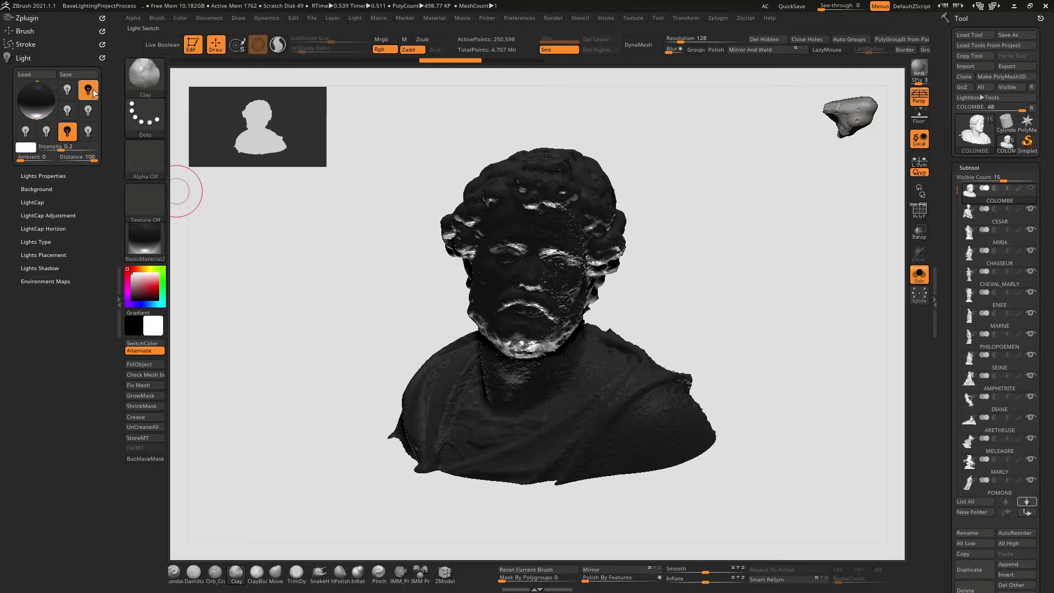
- Move the light behind the top of the bust to the front and lower its intensity to about 0.11
{"action": "left_click_drag", "start_coordinate": [69, 147], "coordinate": [59, 146]}
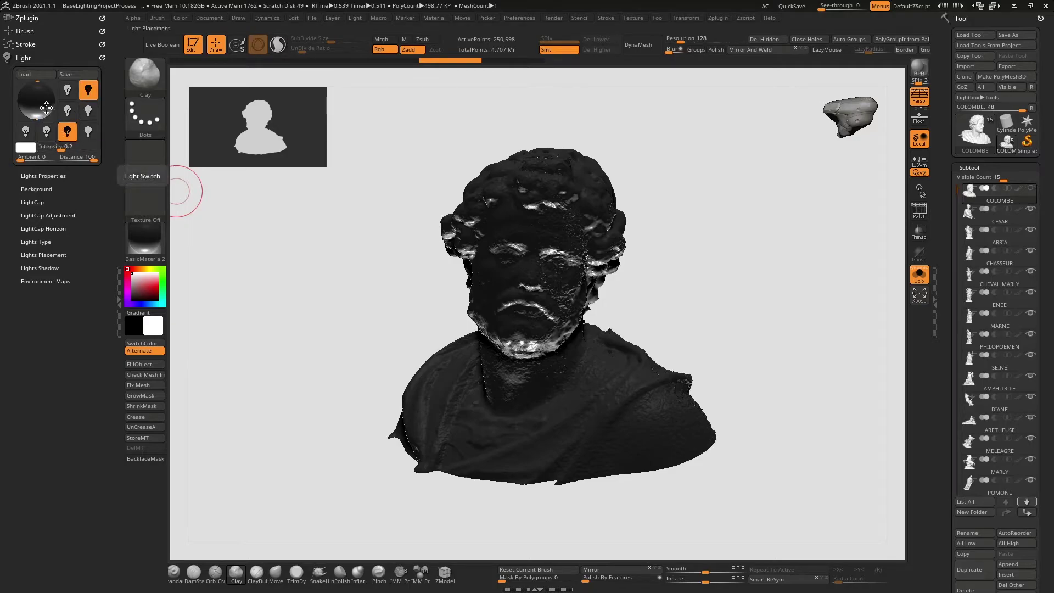
{"action": "left_click_drag", "start_coordinate": [36, 80], "coordinate": [35, 94]}
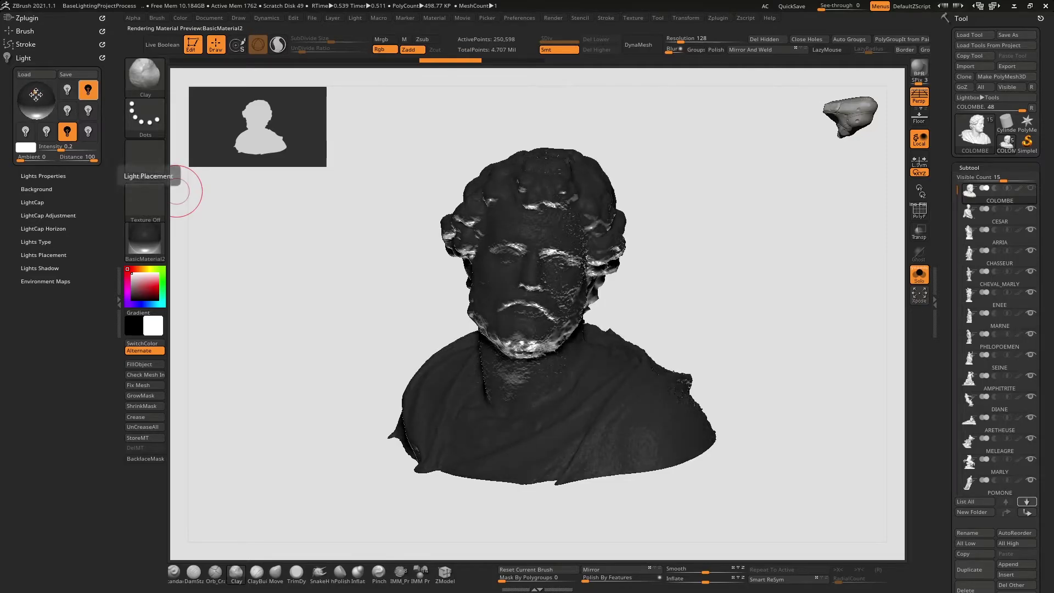
{"action": "left_click", "coordinate": [60, 147]}
{"action": "left_click_drag", "start_coordinate": [60, 147], "coordinate": [62, 149]}
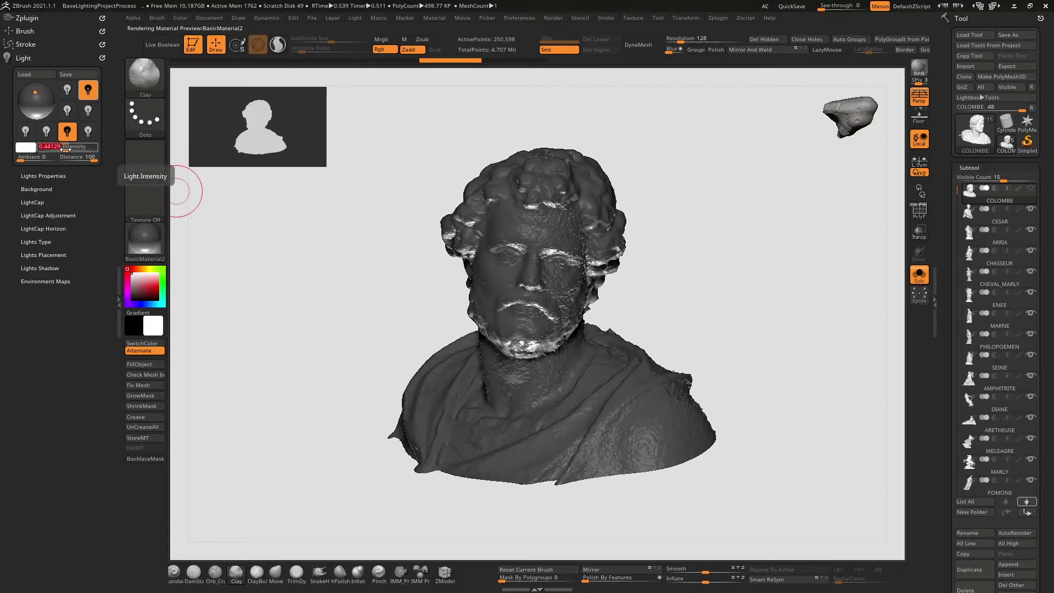
{"action": "type", "text": "1.5"}
{"action": "key", "text": "Return"}
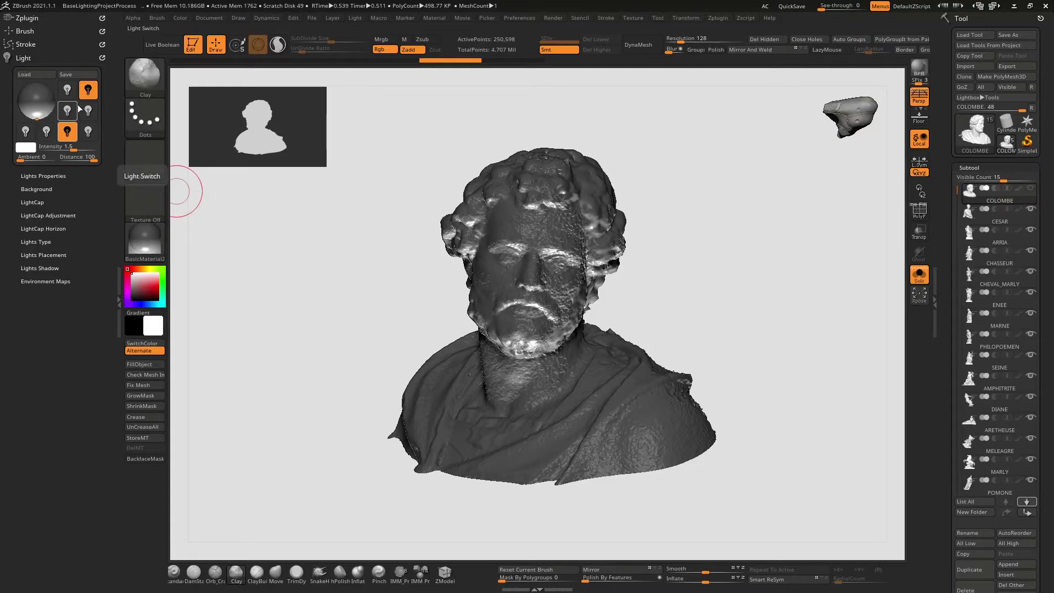
{"action": "left_click_drag", "start_coordinate": [61, 148], "coordinate": [58, 148]}
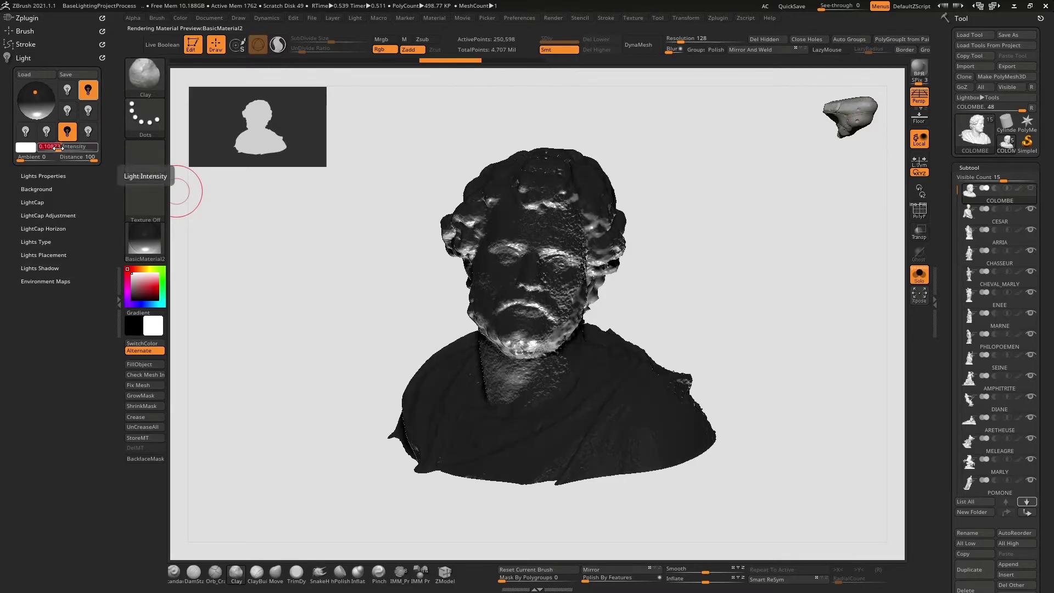
- Darken the bust's color to mid grey and raise the front light's intensity to about 0.33
{"action": "left_click", "coordinate": [131, 286]}
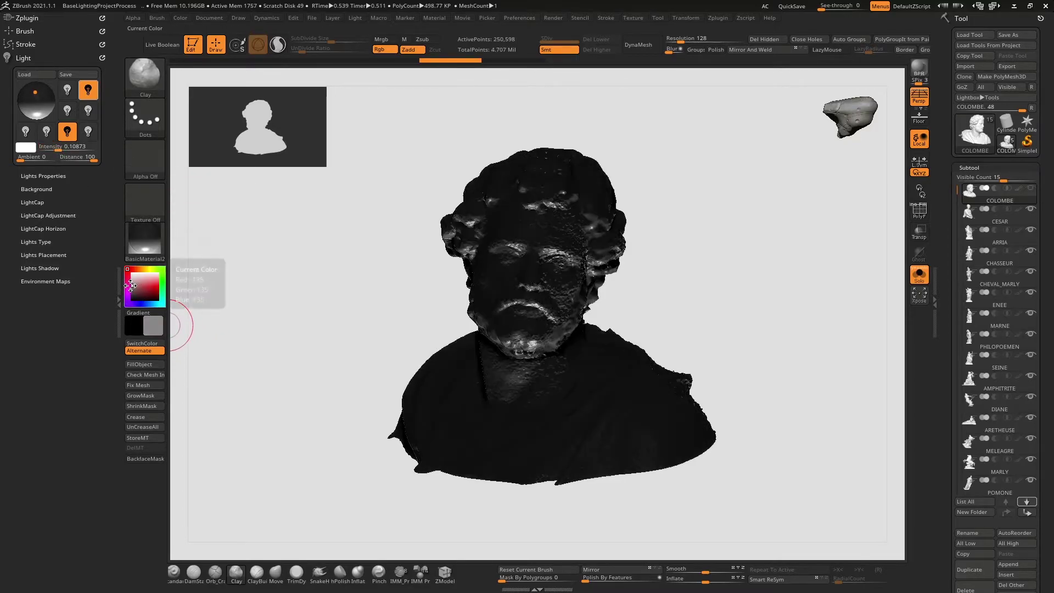
{"action": "left_click", "coordinate": [49, 131]}
{"action": "mouse_move", "coordinate": [36, 117]}
{"action": "left_mouse_down"}
{"action": "mouse_move", "coordinate": [39, 109]}
{"action": "mouse_move", "coordinate": [38, 119]}
{"action": "left_mouse_up"}
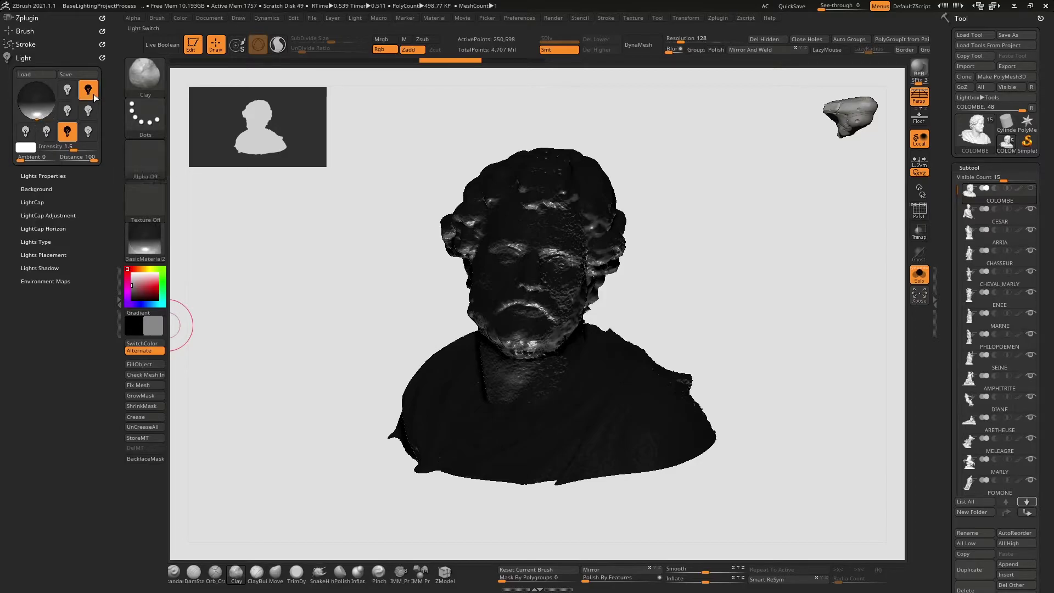
{"action": "left_click", "coordinate": [37, 103]}
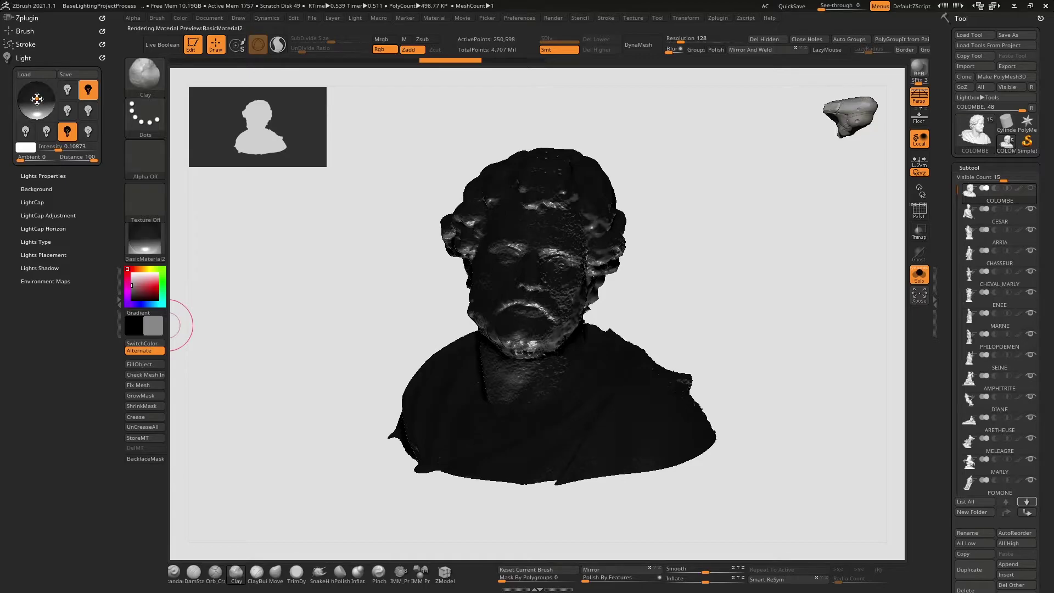
{"action": "mouse_move", "coordinate": [129, 224]}
{"action": "left_click_drag", "start_coordinate": [57, 150], "coordinate": [64, 151]}
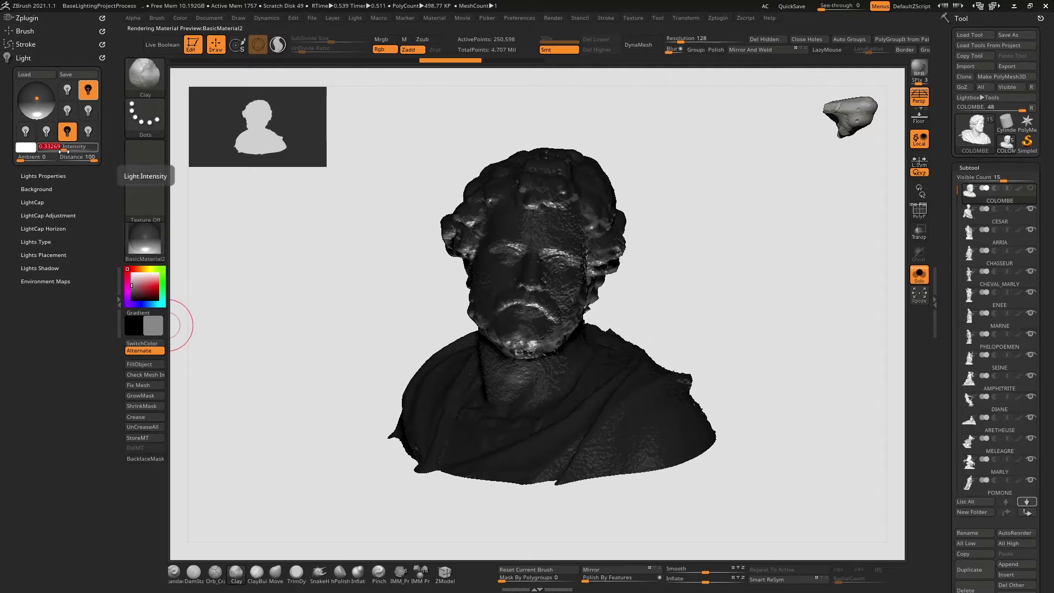
{"action": "type", "text": "1.5"}
{"action": "key", "text": "Return"}
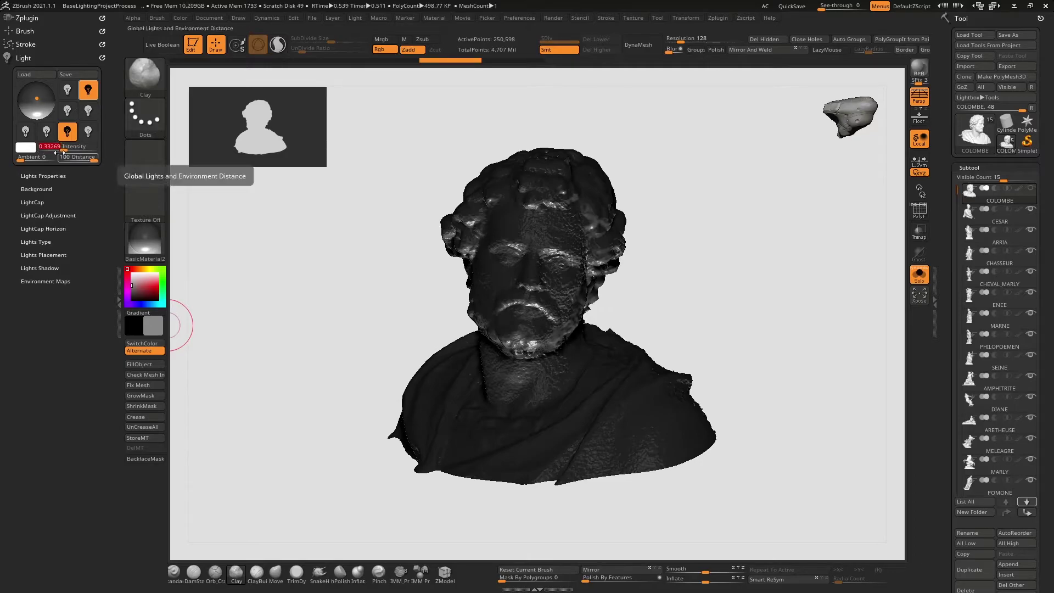
- Move the lower light of intensity 1.5 from beneath the bust to its lower-left side and examine the shading
{"action": "left_click", "coordinate": [44, 119]}
{"action": "left_click_drag", "start_coordinate": [45, 120], "coordinate": [53, 117]}
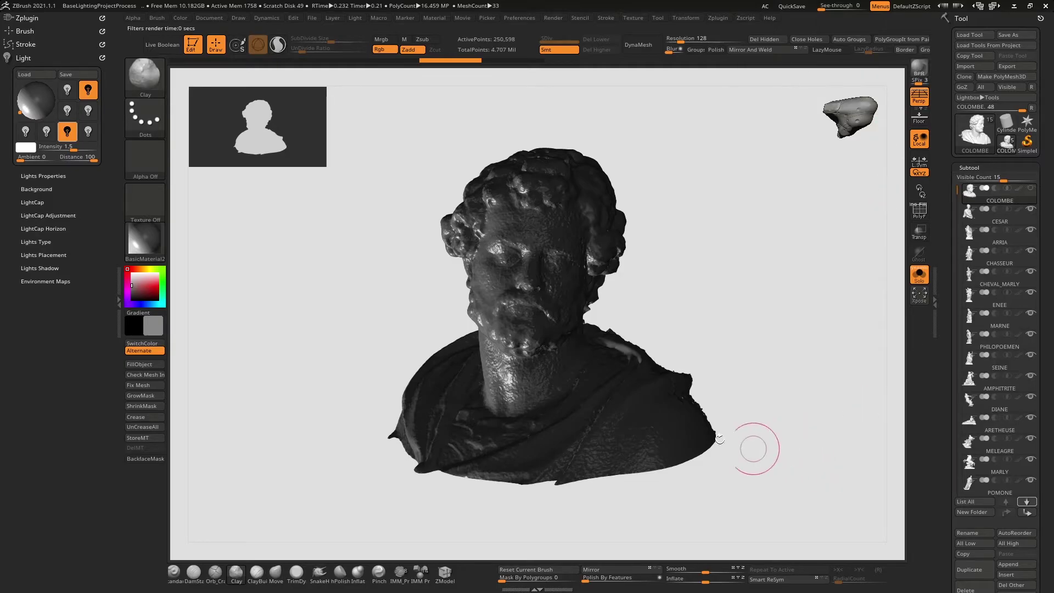
{"action": "left_click_drag", "start_coordinate": [639, 306], "coordinate": [658, 286]}
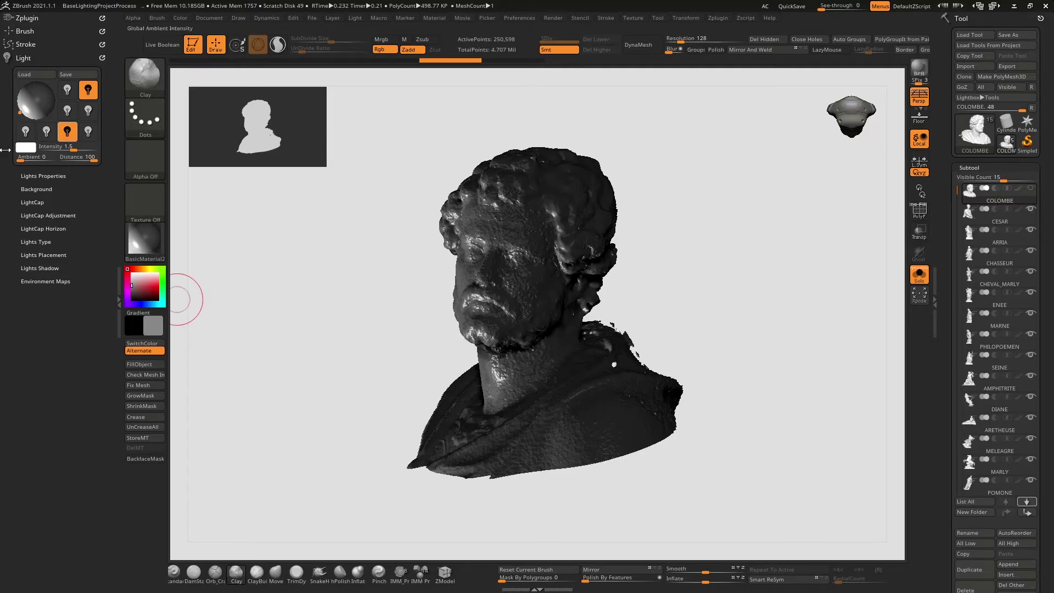
- Load the From_Bottom_Source_Light_YellowColor preset on the COLOMBE bust and render it with BPR
{"action": "left_click", "coordinate": [41, 74]}
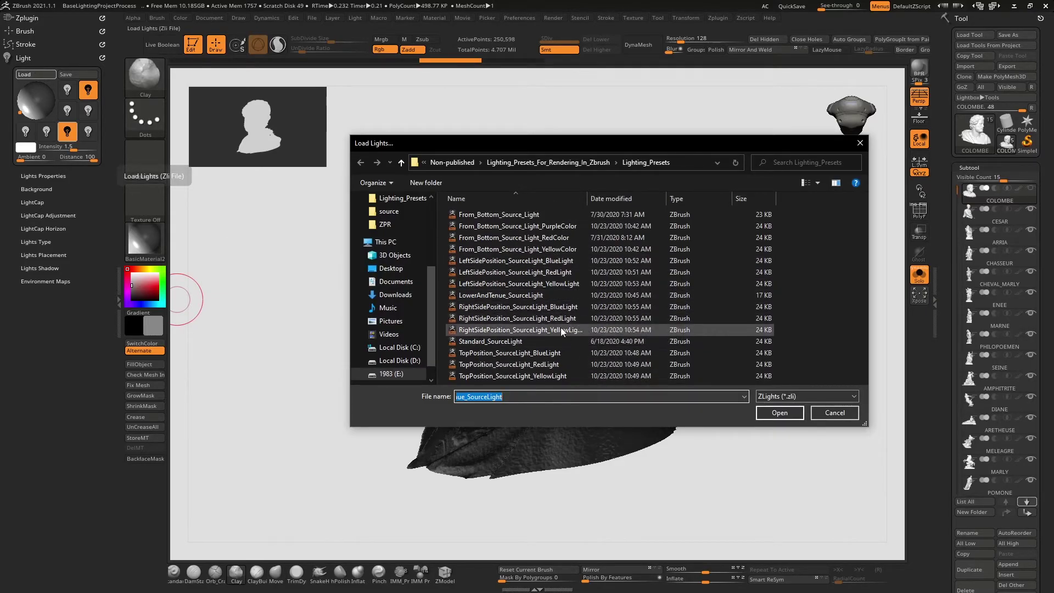
{"action": "double_click", "coordinate": [548, 250]}
{"action": "mouse_move", "coordinate": [675, 274]}
{"action": "left_mouse_down"}
{"action": "mouse_move", "coordinate": [706, 278]}
{"action": "mouse_move", "coordinate": [681, 275]}
{"action": "left_mouse_up"}
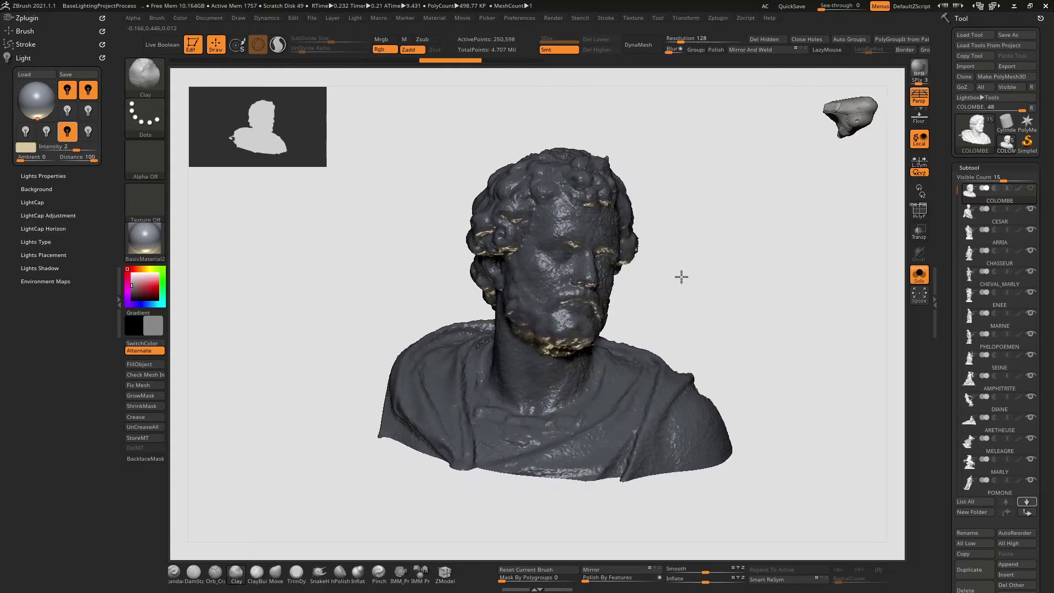
{"action": "left_click", "coordinate": [919, 69]}
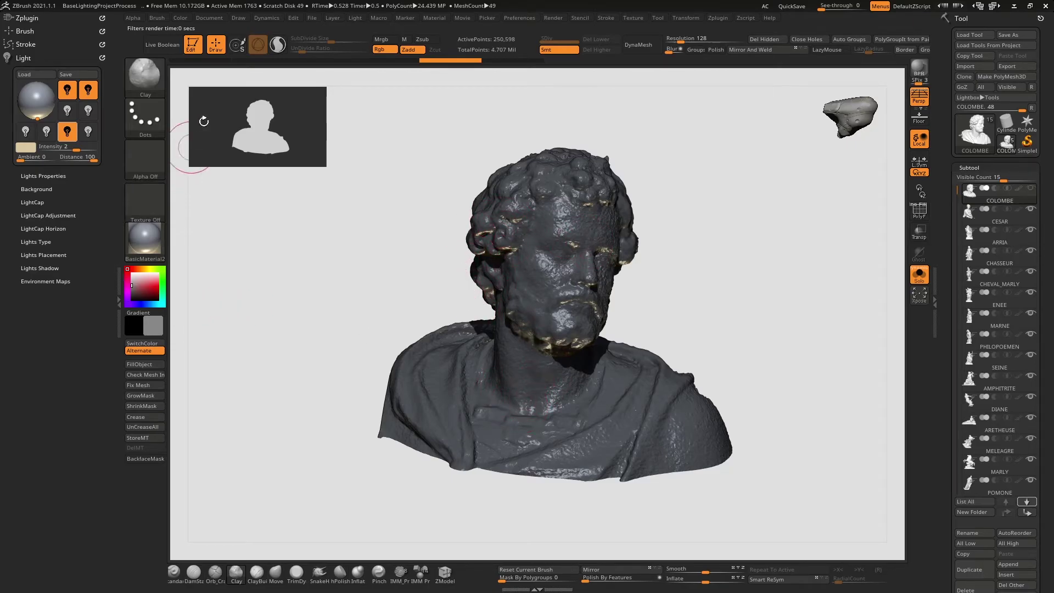
- Change the document background behind the yellow-lit bust to a very dark brown
{"action": "left_click", "coordinate": [217, 20]}
{"action": "left_click_drag", "start_coordinate": [230, 192], "coordinate": [133, 296]}
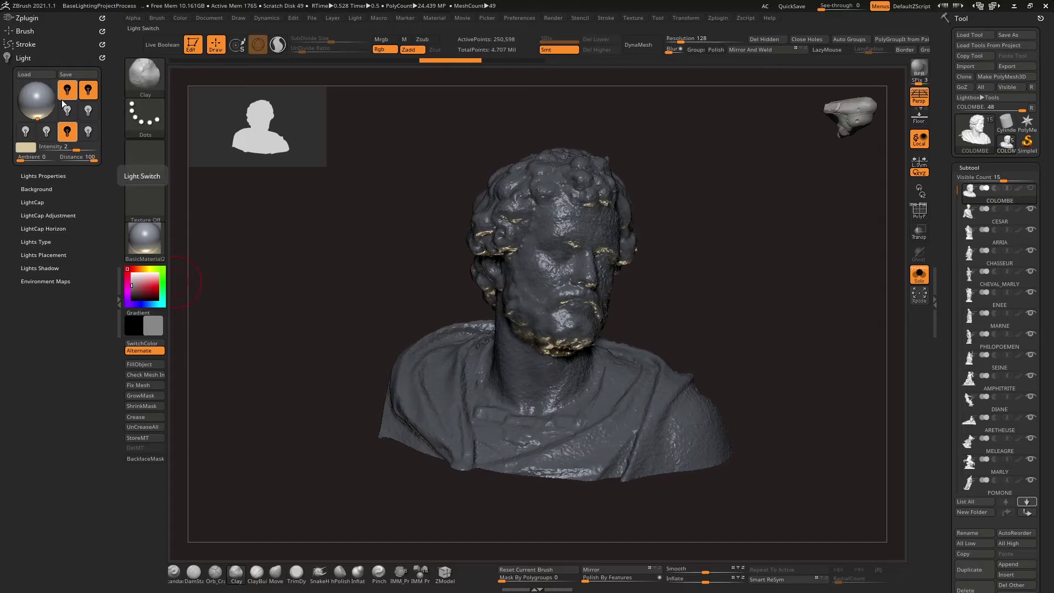
{"action": "left_click_drag", "start_coordinate": [746, 282], "coordinate": [747, 313]}
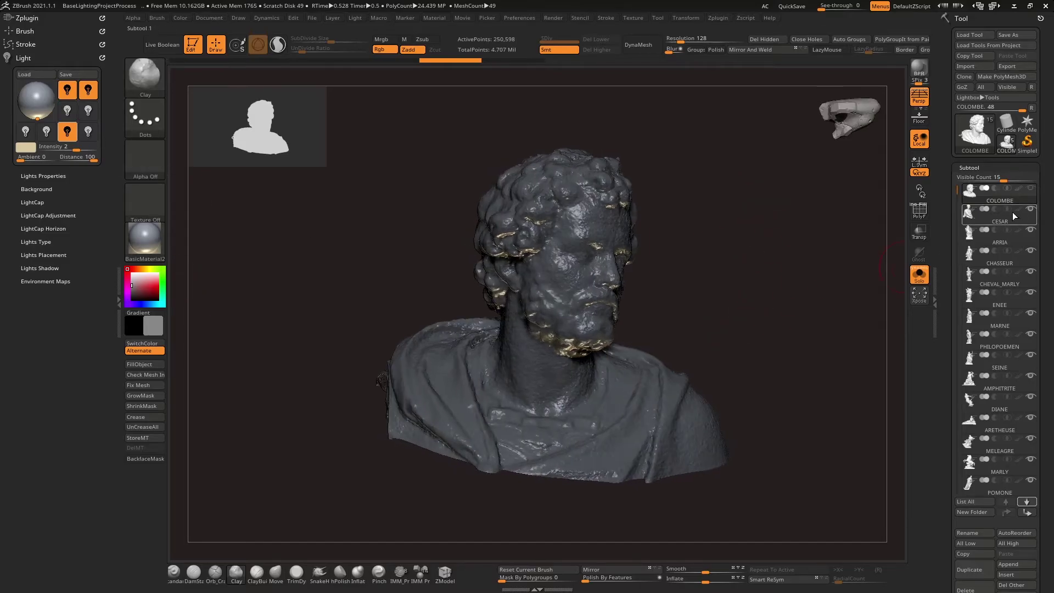
- Switch to the CESAR subtool, light it with the Standard_SourceLight preset and render it with BPR
{"action": "left_click", "coordinate": [996, 219]}
{"action": "mouse_move", "coordinate": [709, 367]}
{"action": "right_mouse_down", "text": "ctrl"}
{"action": "mouse_move", "coordinate": [712, 196]}
{"action": "mouse_move", "coordinate": [687, 338]}
{"action": "mouse_move", "coordinate": [569, 334]}
{"action": "mouse_move", "coordinate": [717, 414]}
{"action": "mouse_move", "coordinate": [721, 367]}
{"action": "right_mouse_up", "text": "ctrl"}
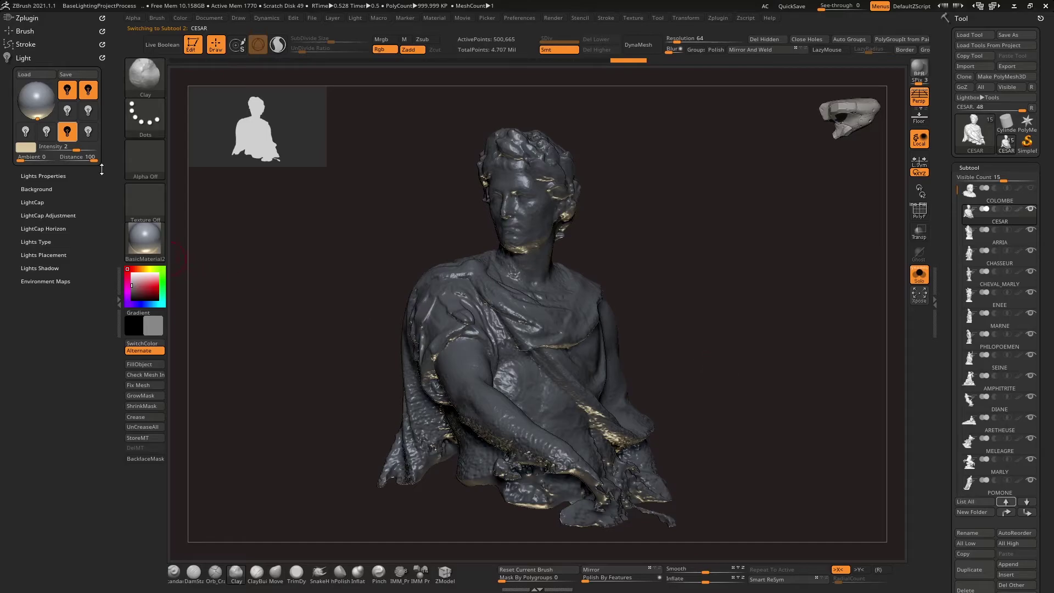
{"action": "left_click", "coordinate": [36, 73]}
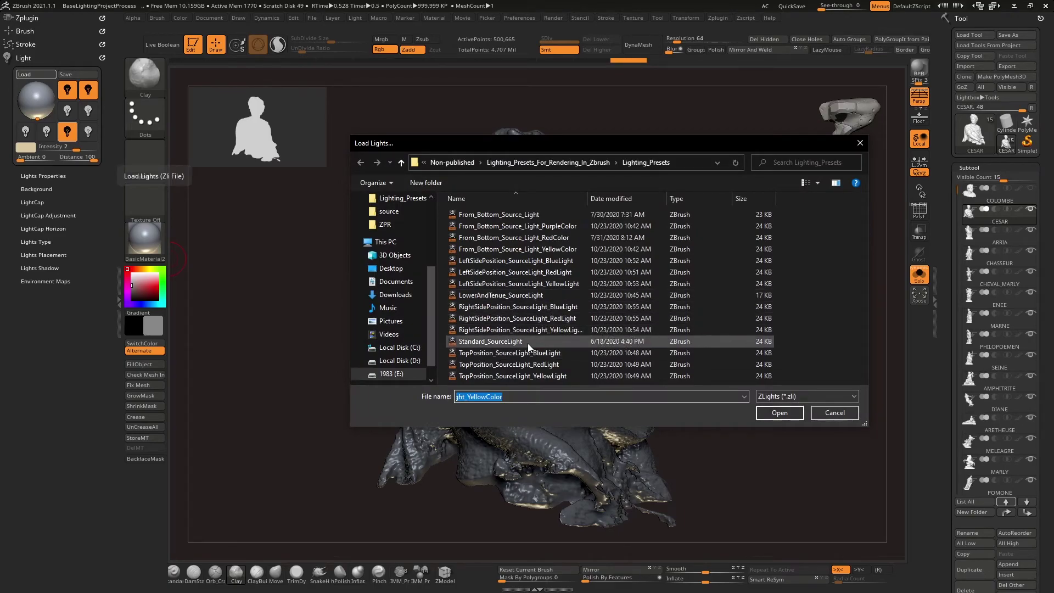
{"action": "double_click", "coordinate": [579, 342]}
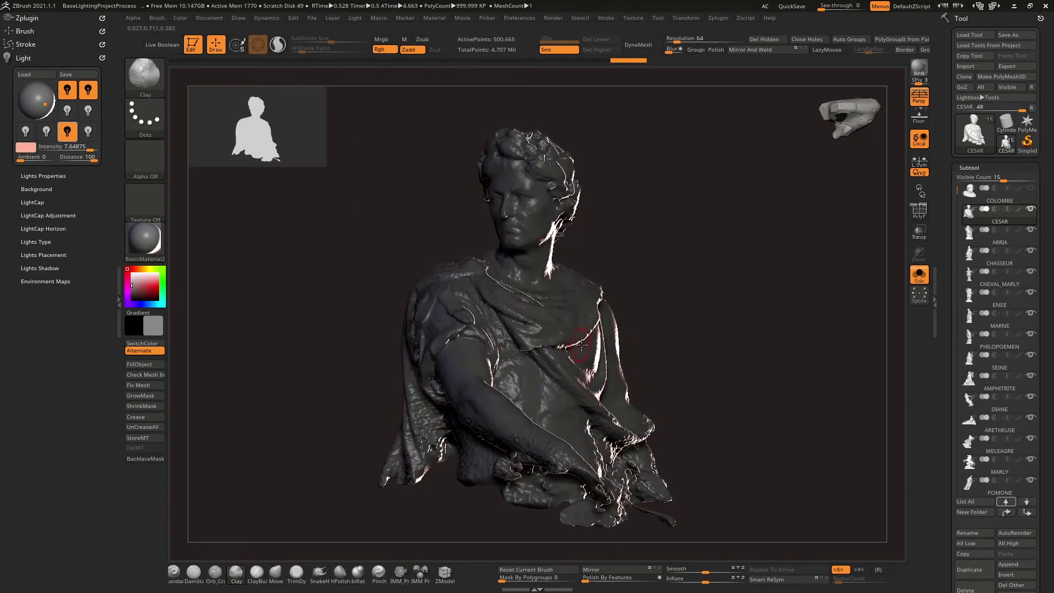
{"action": "left_click_drag", "start_coordinate": [712, 302], "coordinate": [707, 305]}
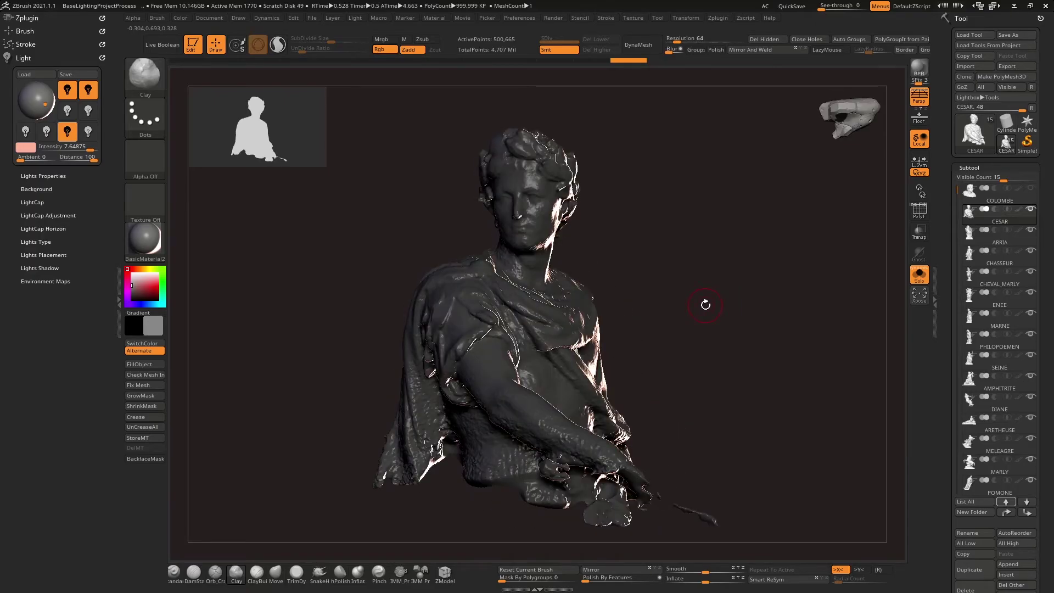
{"action": "left_click", "coordinate": [921, 69]}
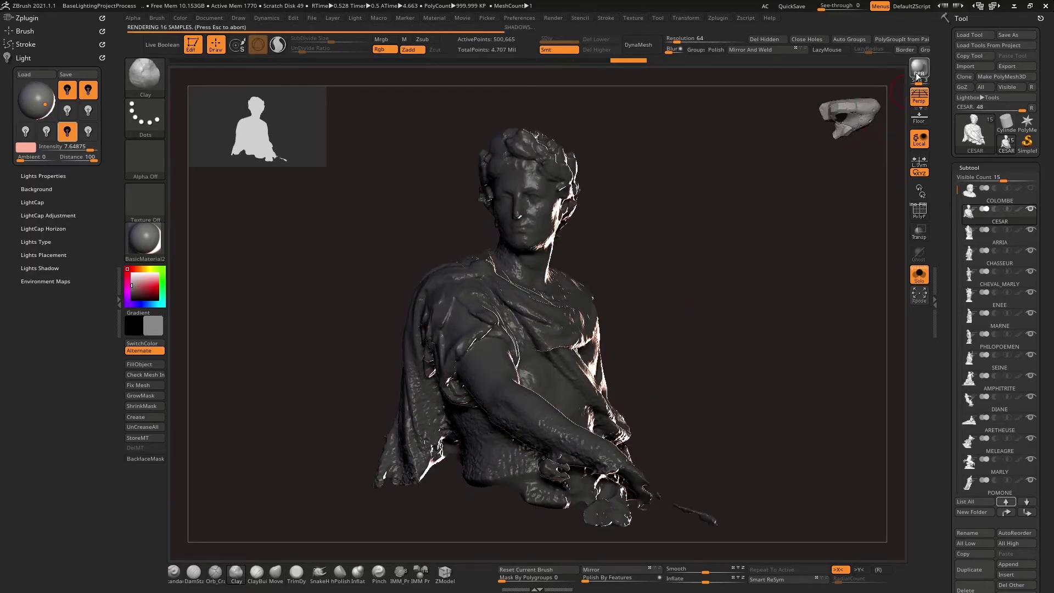
- Load the TopPosition_SourceLight_BlueLight preset on the CESAR statue and render it with BPR
{"action": "left_click", "coordinate": [35, 74]}
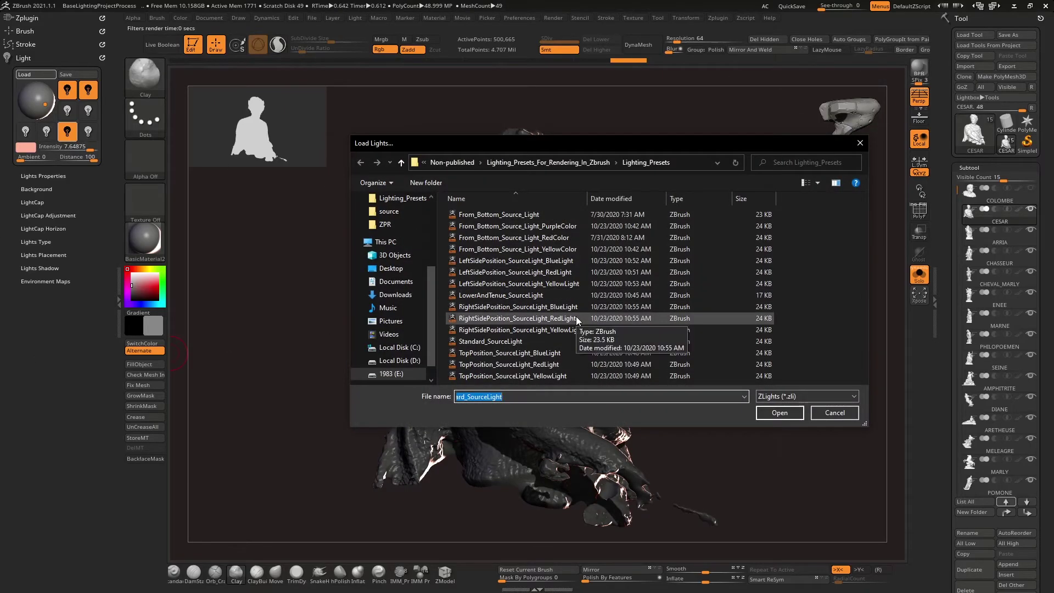
{"action": "double_click", "coordinate": [571, 351]}
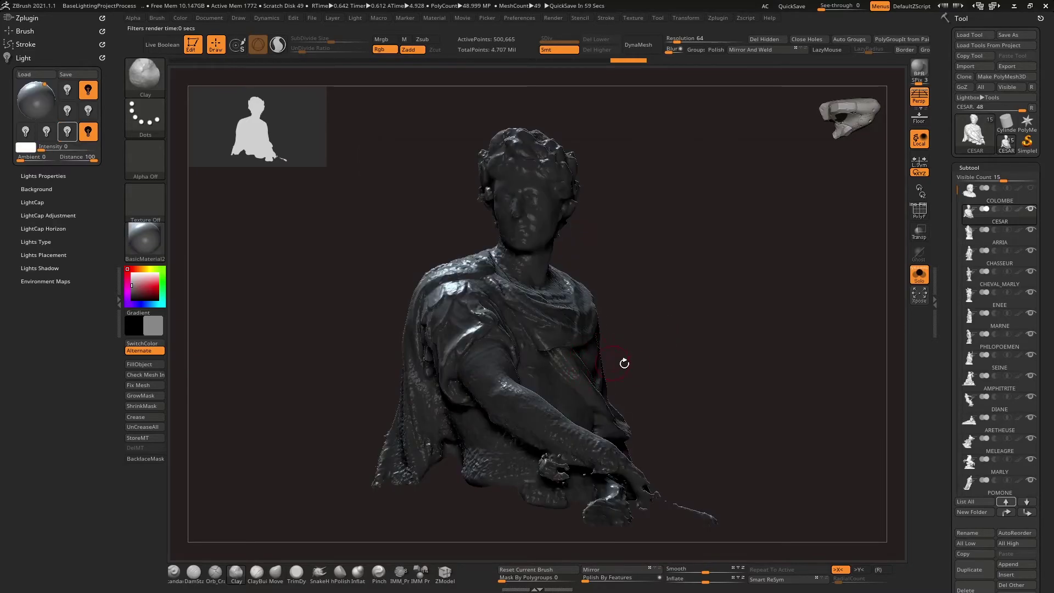
{"action": "left_click_drag", "start_coordinate": [611, 266], "coordinate": [606, 241]}
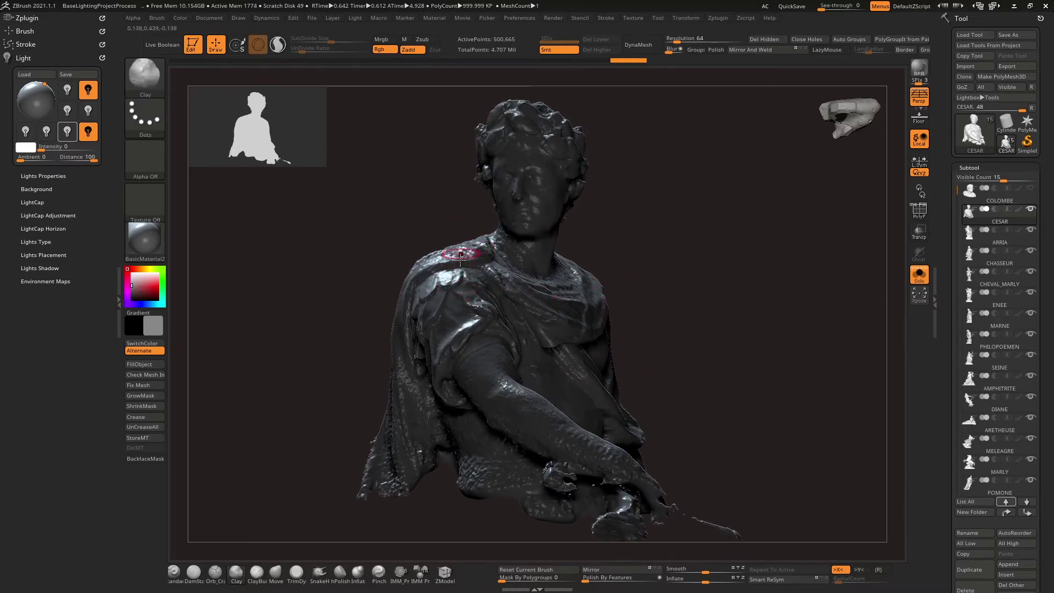
{"action": "left_click", "coordinate": [920, 75]}
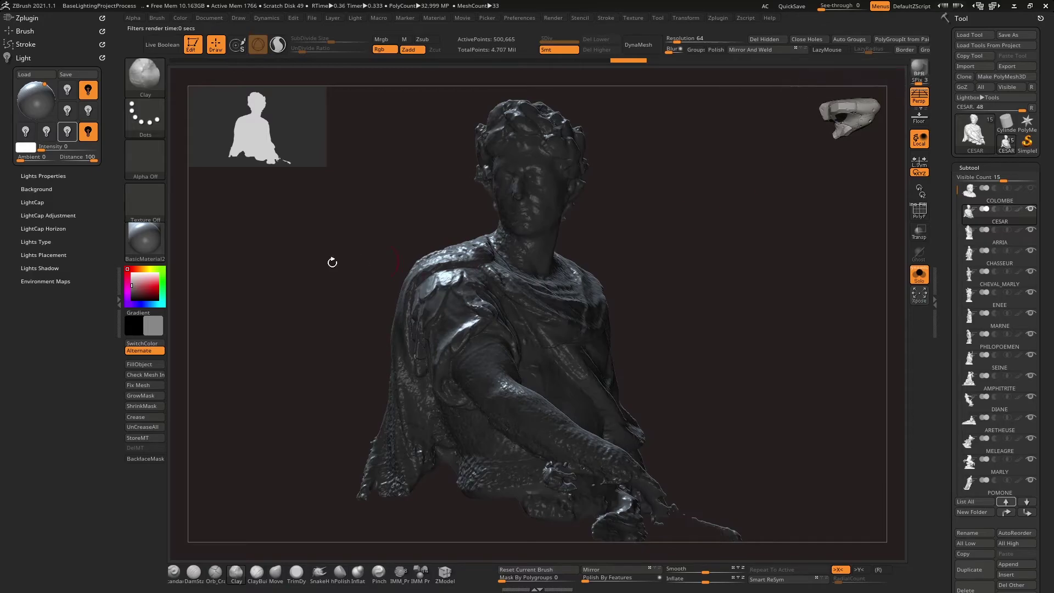
- Lighten the CESAR statue's color to near white and set the document background to near black
{"action": "left_click", "coordinate": [130, 280]}
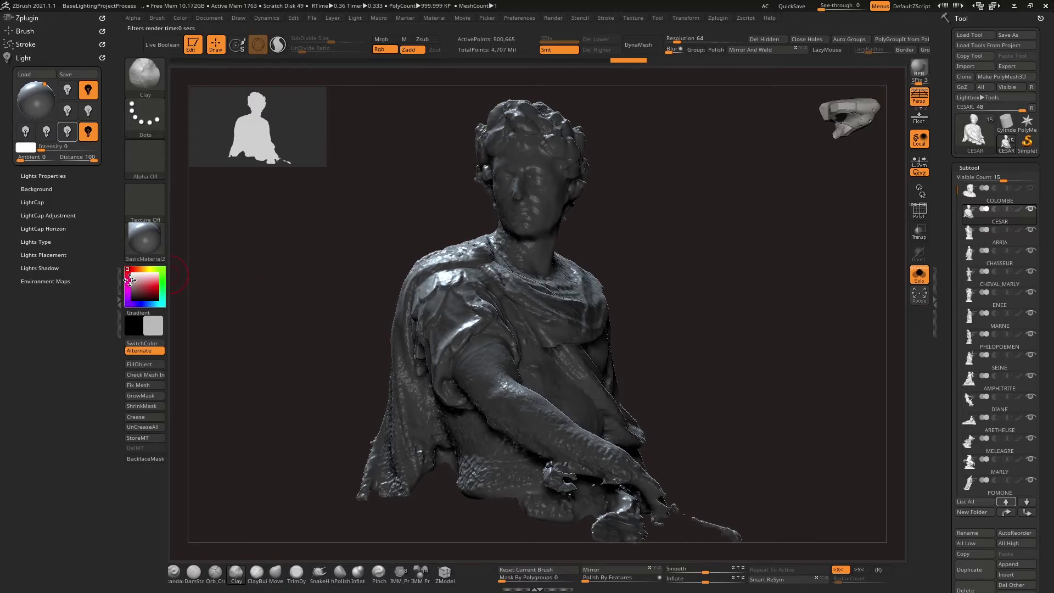
{"action": "left_click", "coordinate": [128, 269]}
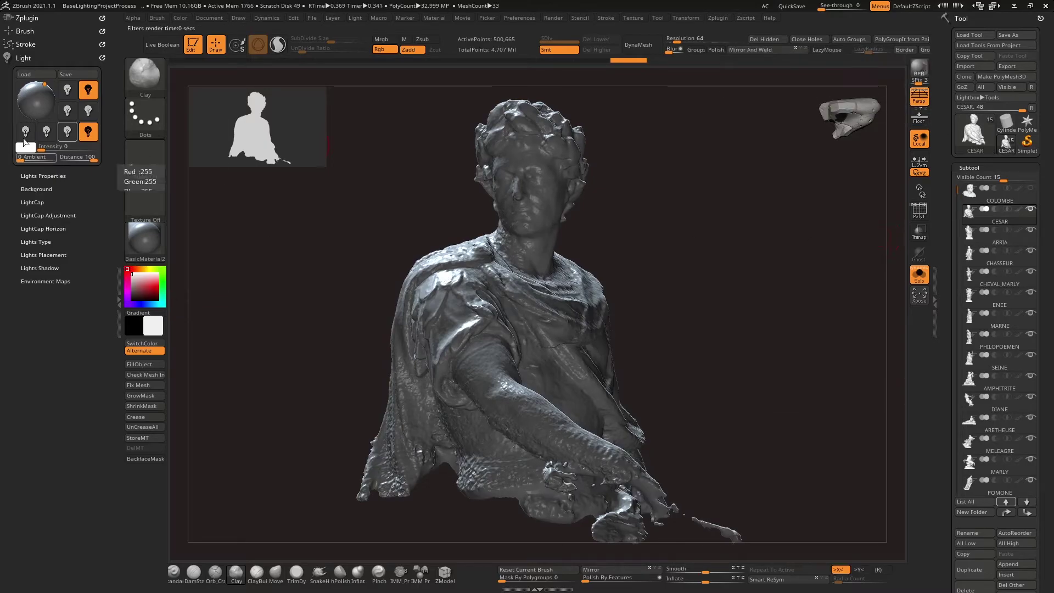
{"action": "left_click", "coordinate": [208, 18]}
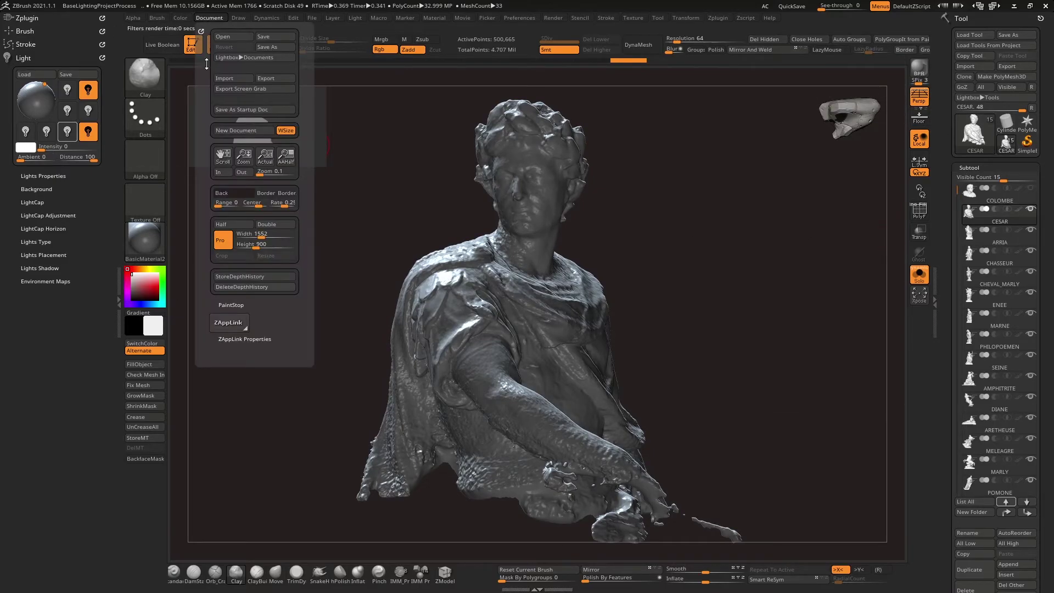
{"action": "left_click", "coordinate": [233, 192]}
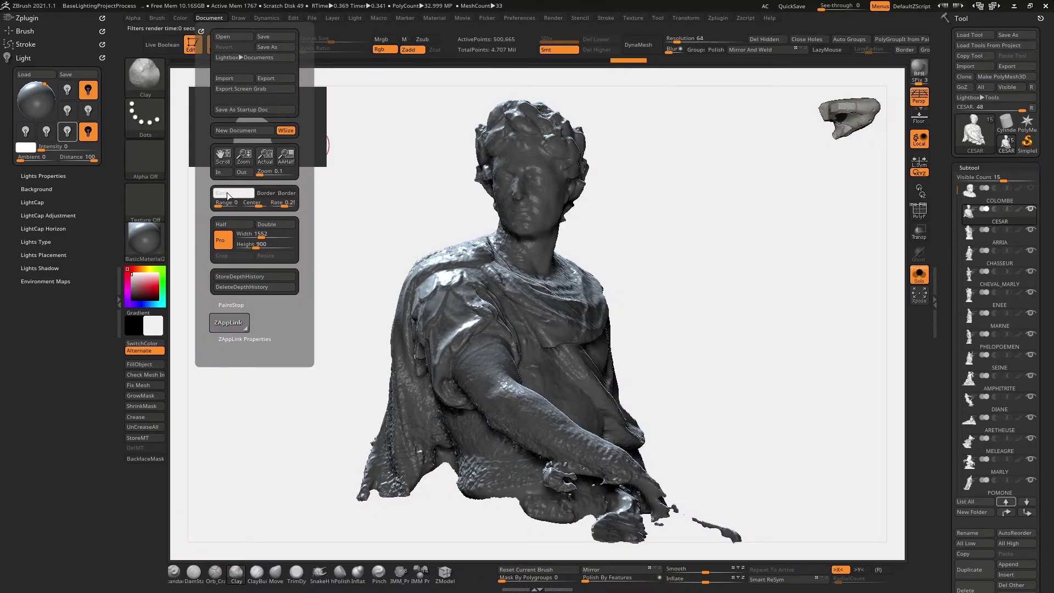
{"action": "left_click_drag", "start_coordinate": [226, 192], "coordinate": [131, 298]}
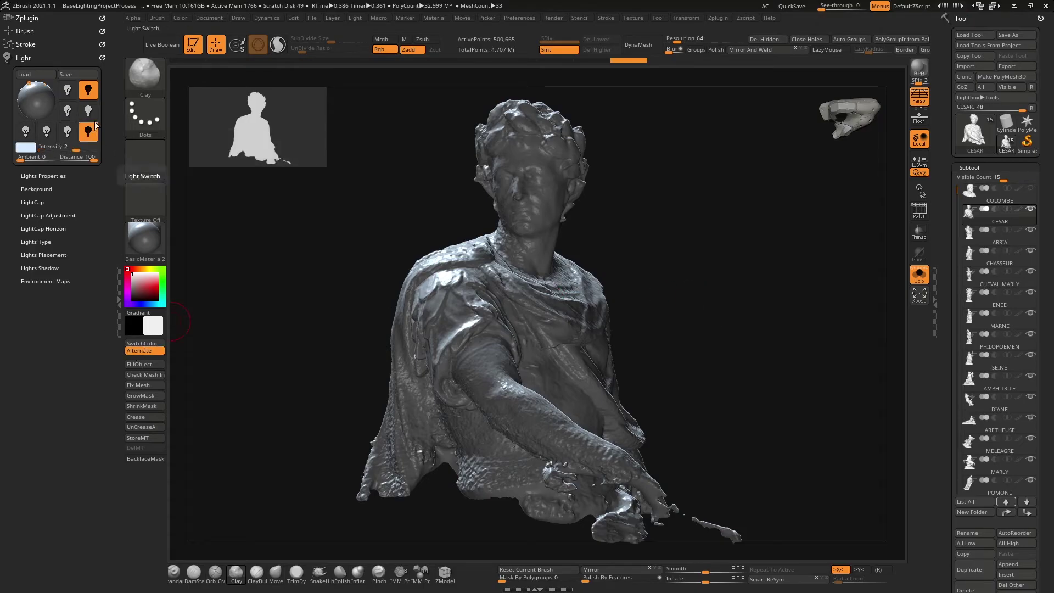
- Aim the white light at the front of the CESAR statue with intensity about 0.57 and distance 48, and render it with BPR
{"action": "left_click", "coordinate": [67, 110]}
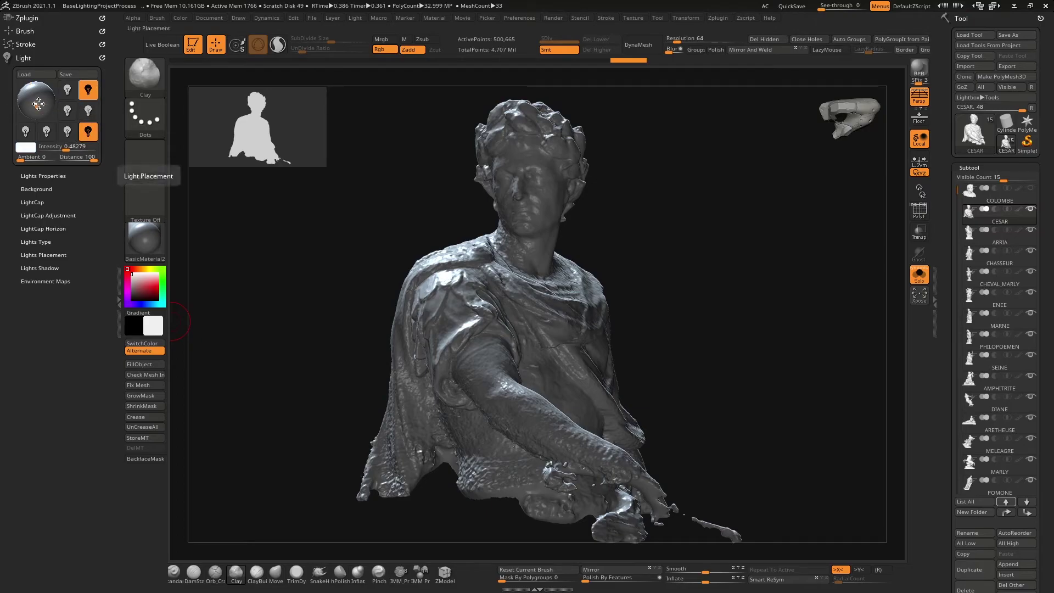
{"action": "left_click_drag", "start_coordinate": [37, 104], "coordinate": [39, 99]}
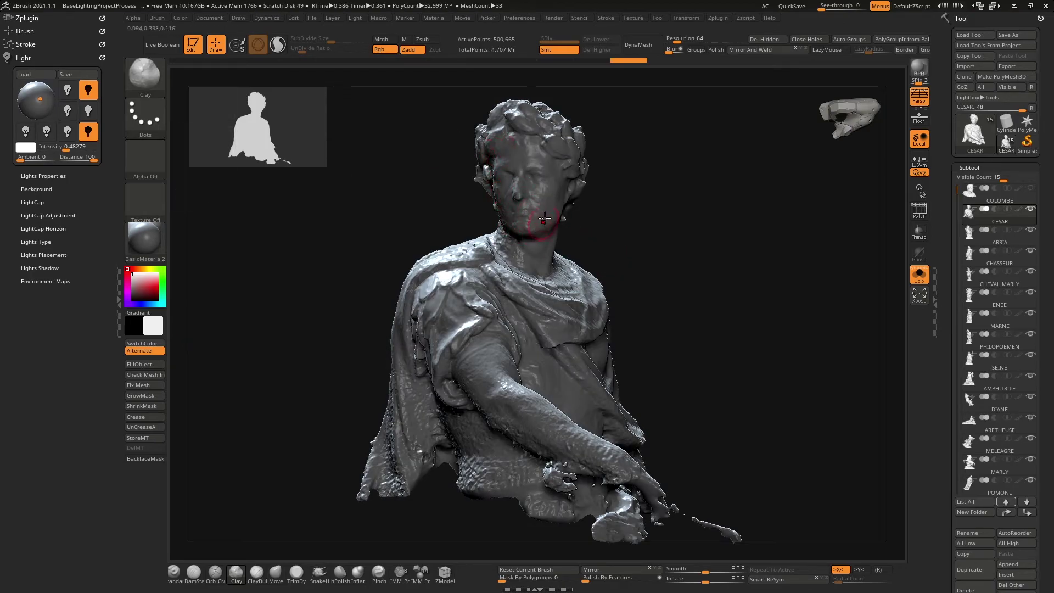
{"action": "left_click_drag", "start_coordinate": [63, 148], "coordinate": [84, 159]}
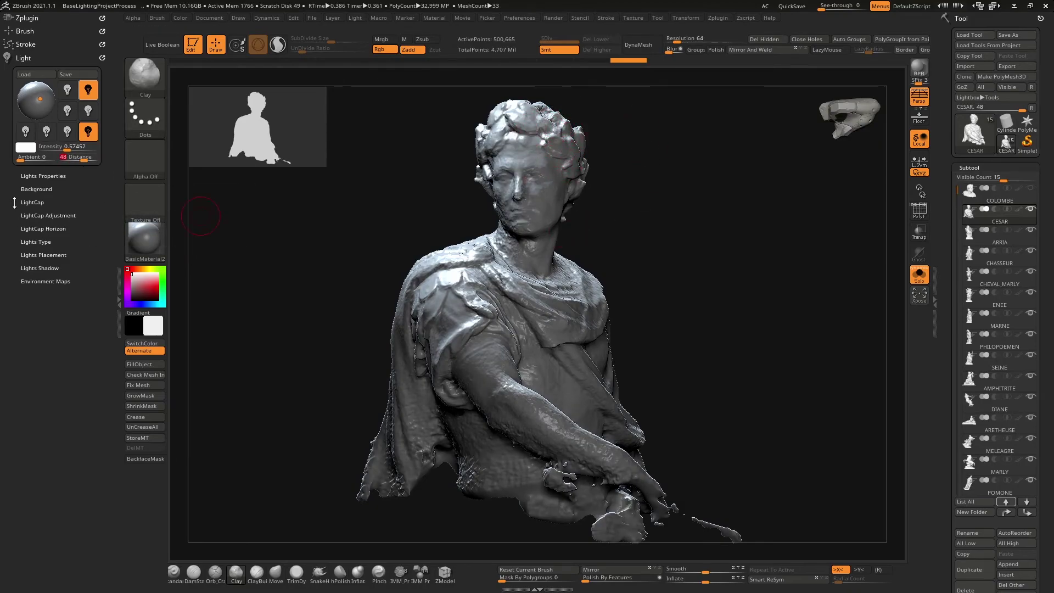
{"action": "left_click", "coordinate": [21, 159]}
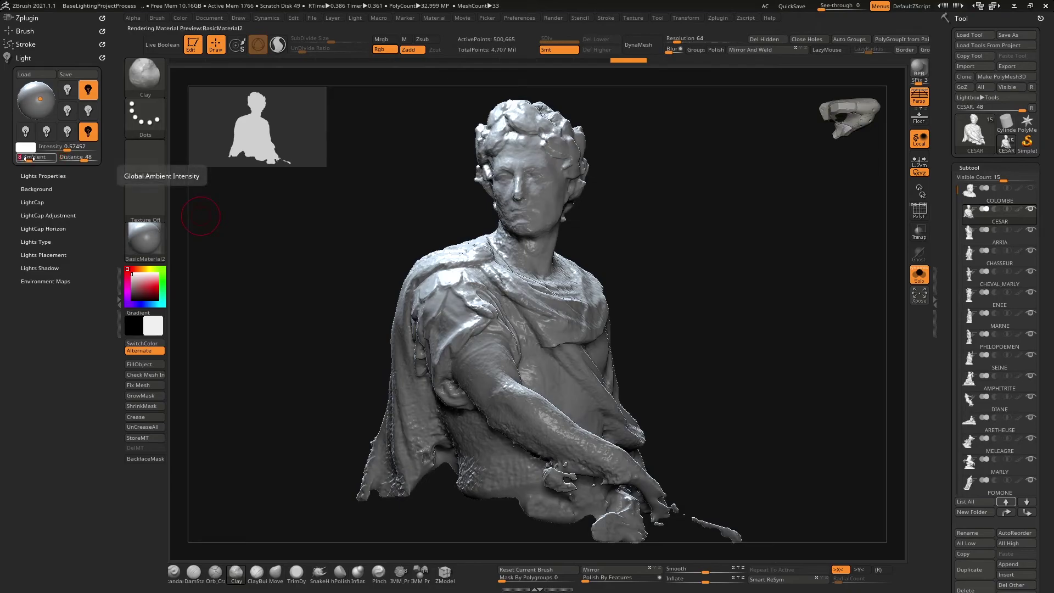
{"action": "left_click_drag", "start_coordinate": [21, 158], "coordinate": [17, 158]}
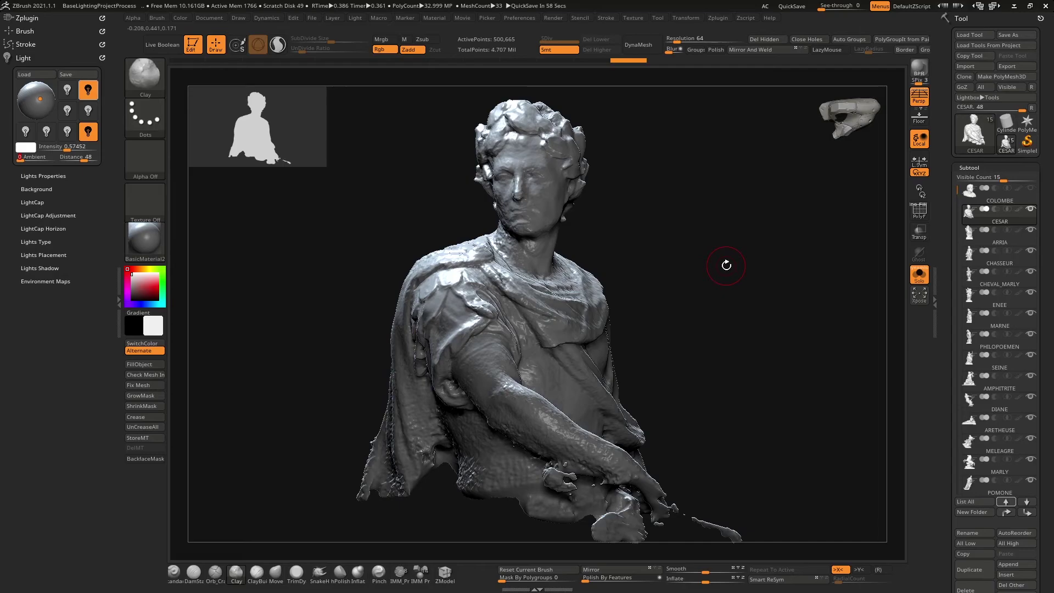
{"action": "left_click", "coordinate": [920, 67]}
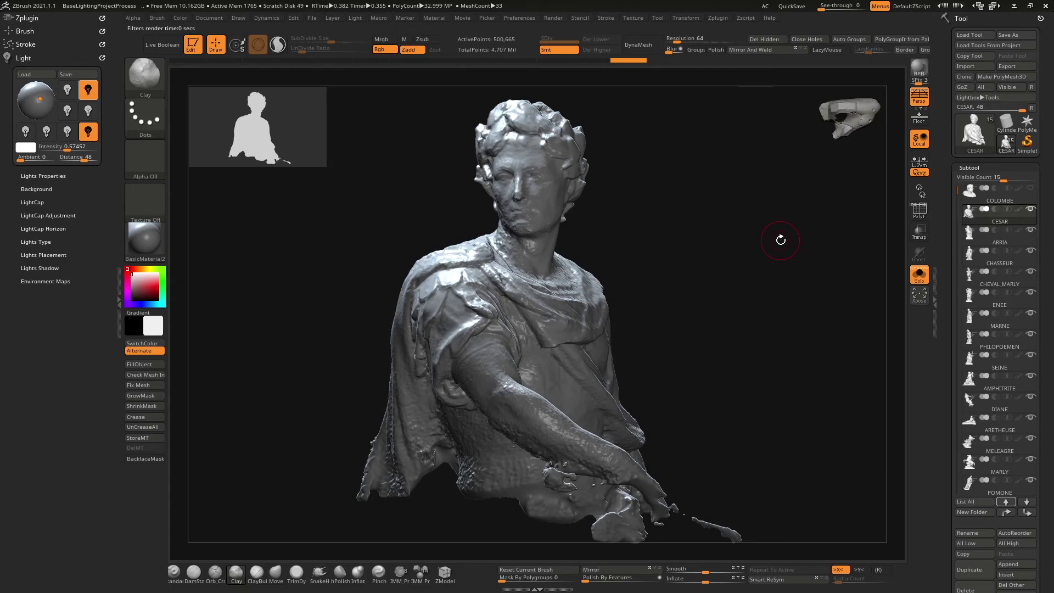
- Load the RightSidePosition_SourceLight_RedLight lighting preset on the CESAR statue
{"action": "mouse_move", "coordinate": [764, 240]}
{"action": "left_mouse_down"}
{"action": "mouse_move", "coordinate": [727, 249]}
{"action": "mouse_move", "coordinate": [757, 274]}
{"action": "mouse_move", "coordinate": [739, 259]}
{"action": "mouse_move", "coordinate": [730, 302]}
{"action": "mouse_move", "coordinate": [710, 313]}
{"action": "mouse_move", "coordinate": [723, 307]}
{"action": "left_mouse_up"}
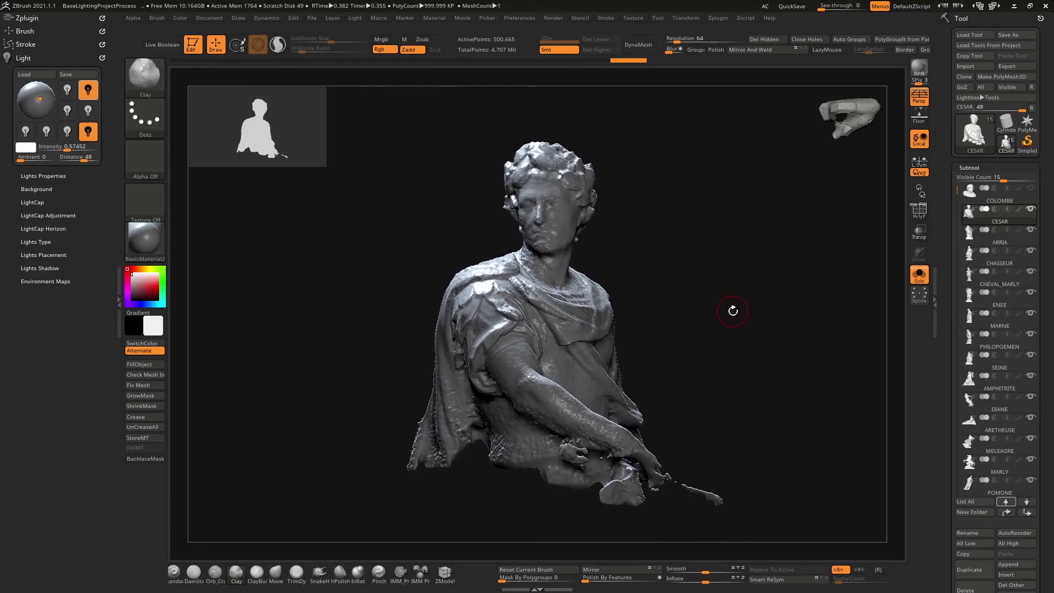
{"action": "left_click", "coordinate": [36, 74]}
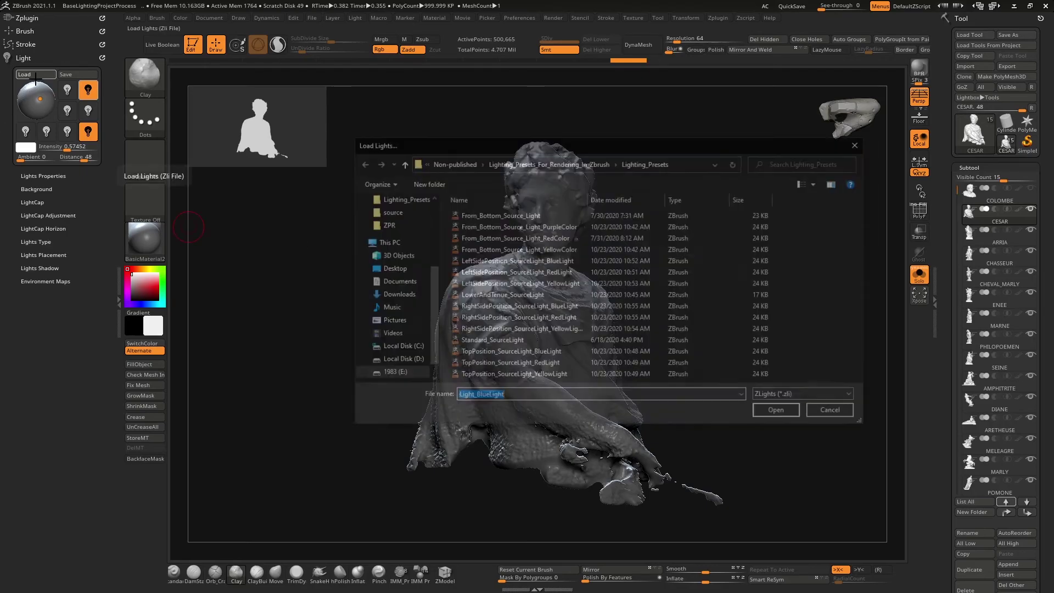
{"action": "double_click", "coordinate": [565, 319]}
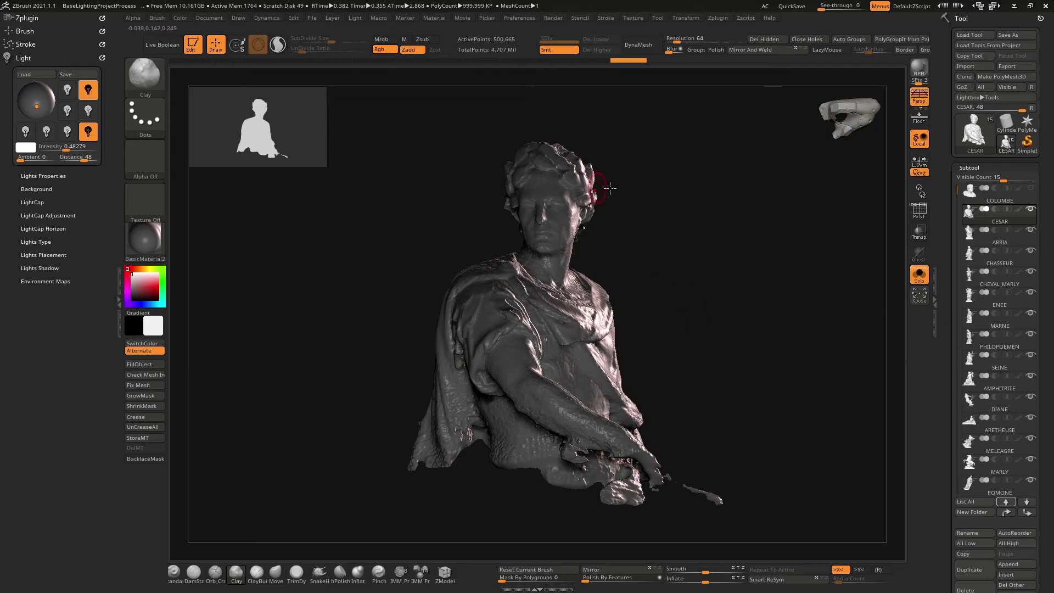
- Try the BumpViewerMaterial and Metal 01 standard materials on the CESAR statue under the red light
{"action": "left_click", "coordinate": [140, 244]}
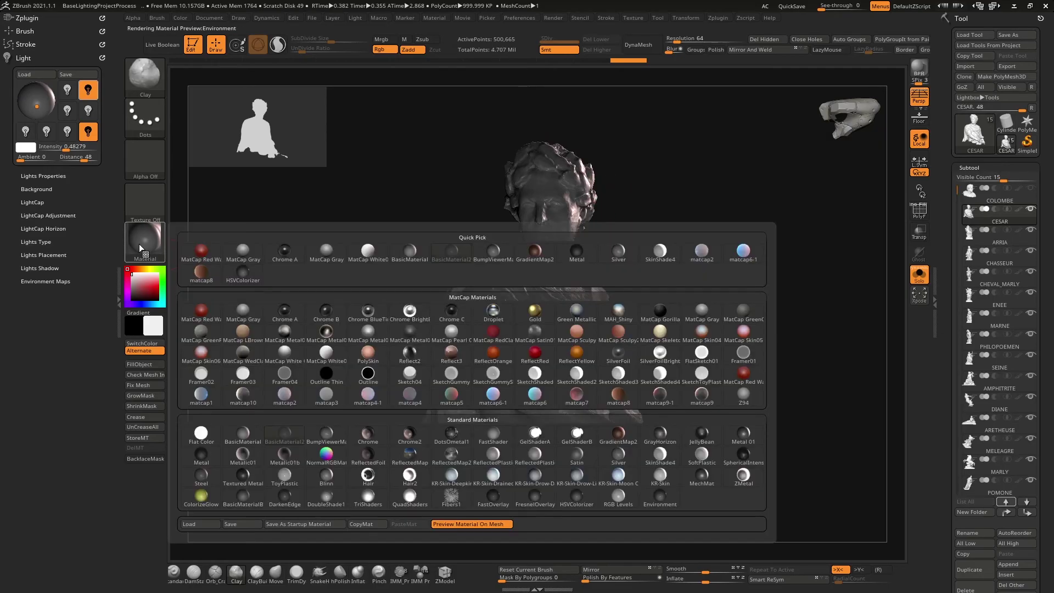
{"action": "left_click", "coordinate": [328, 433]}
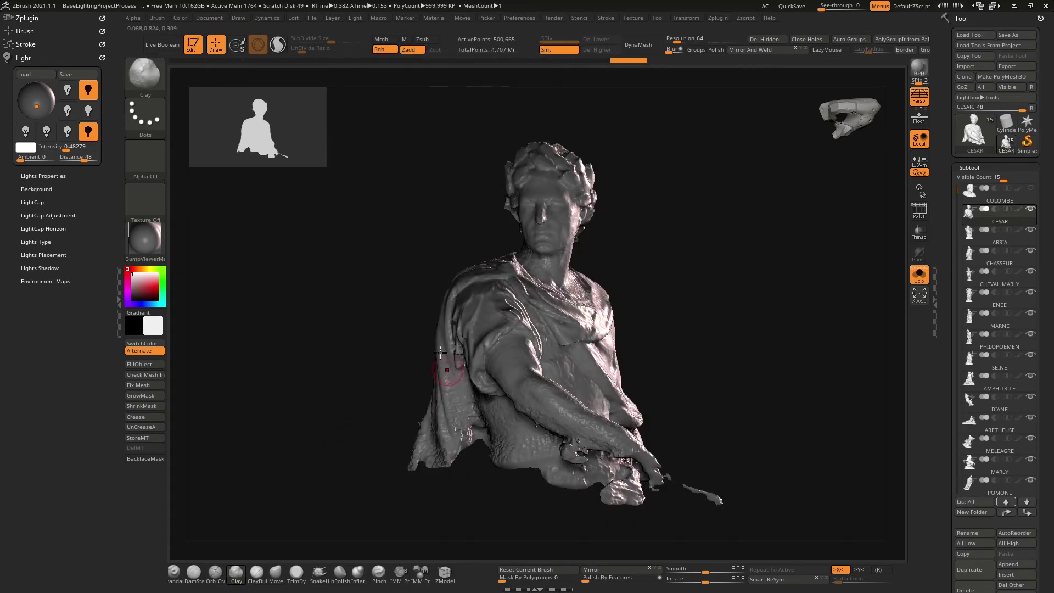
{"action": "left_click", "coordinate": [158, 249]}
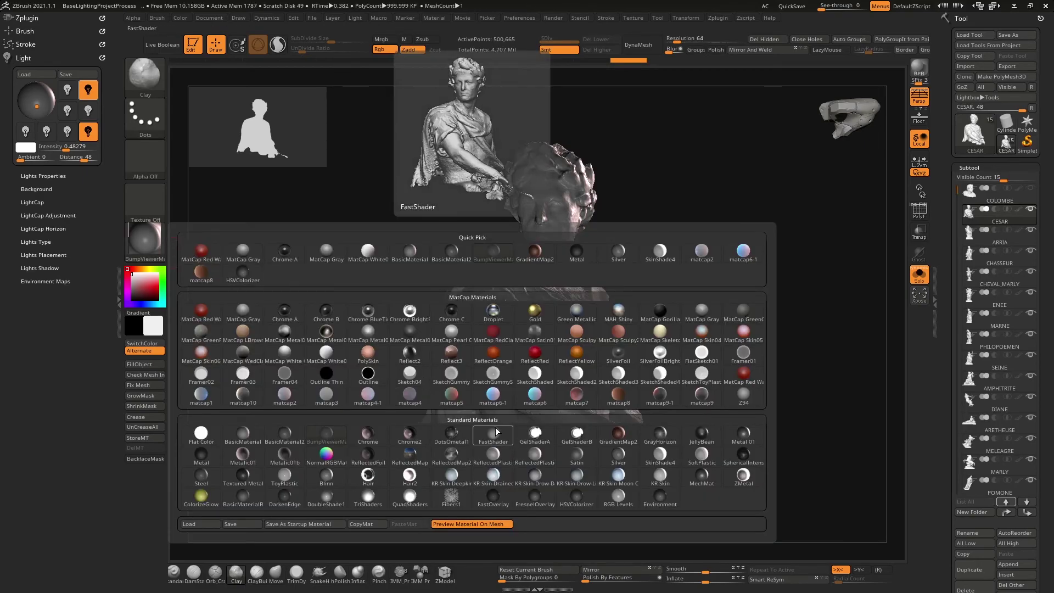
{"action": "mouse_move", "coordinate": [661, 438]}
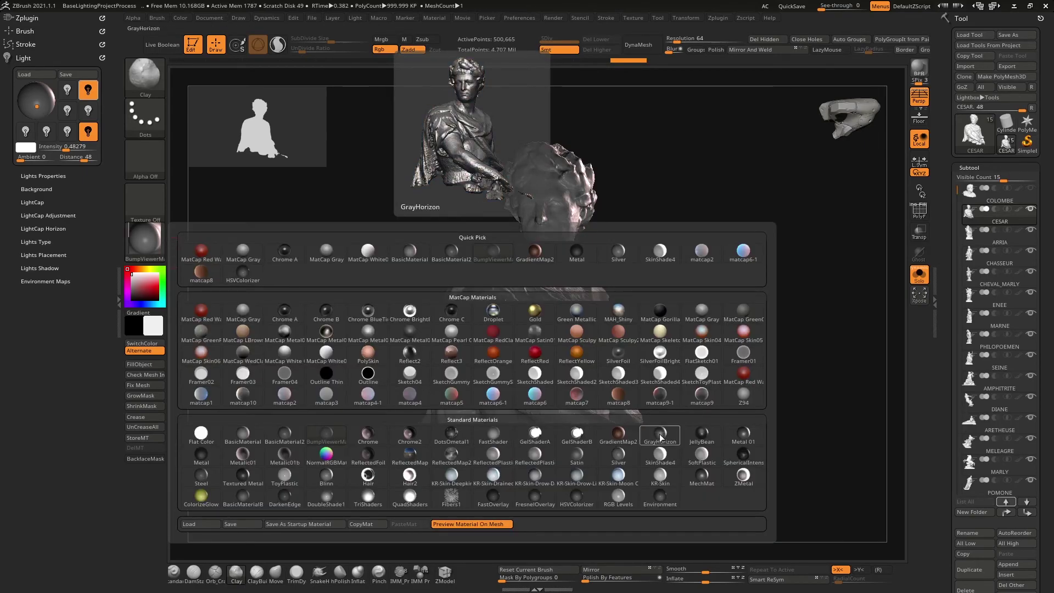
{"action": "left_click", "coordinate": [744, 436]}
- Change the CESAR statue's color to a medium-light, slightly reddish gray
{"action": "left_click", "coordinate": [145, 238]}
{"action": "left_click", "coordinate": [152, 286]}
{"action": "left_click", "coordinate": [133, 281]}
- Try the KR-Skin-Deepkin material on the CESAR statue and move the white light from its right side to its upper left
{"action": "left_click", "coordinate": [153, 238]}
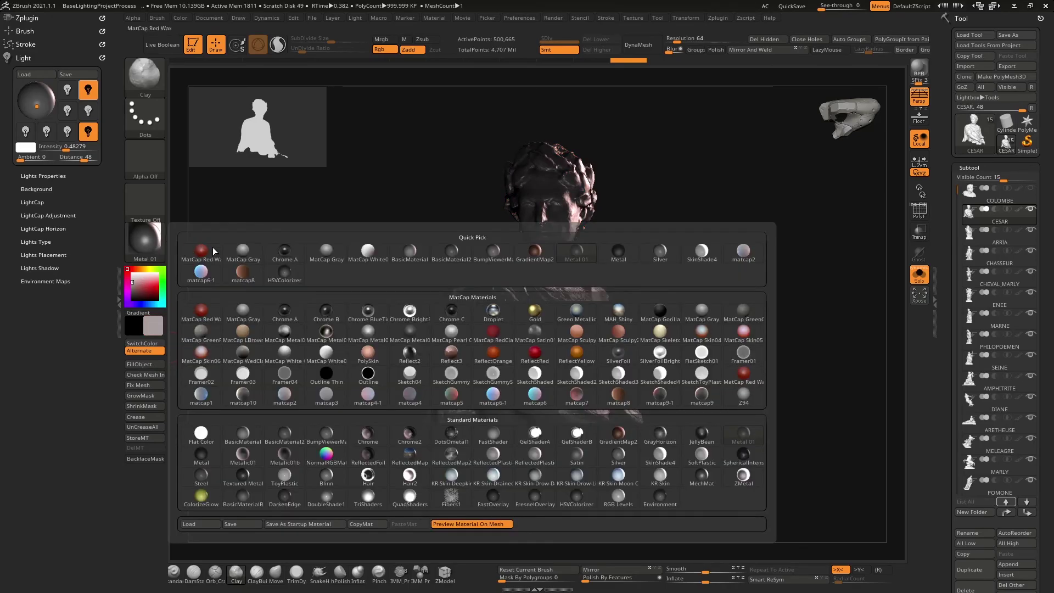
{"action": "mouse_move", "coordinate": [456, 477]}
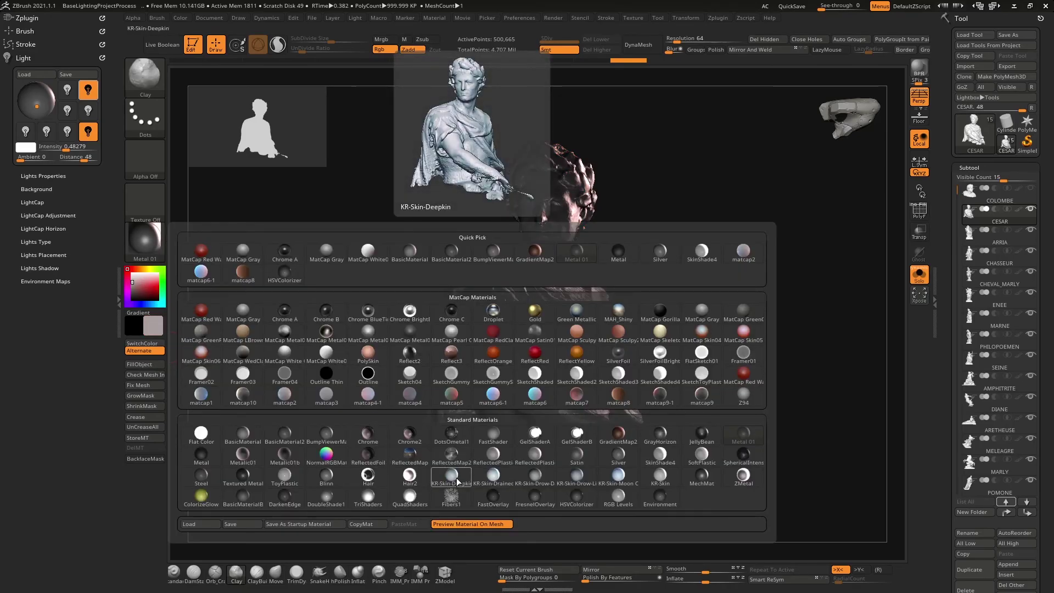
{"action": "left_click", "coordinate": [452, 476]}
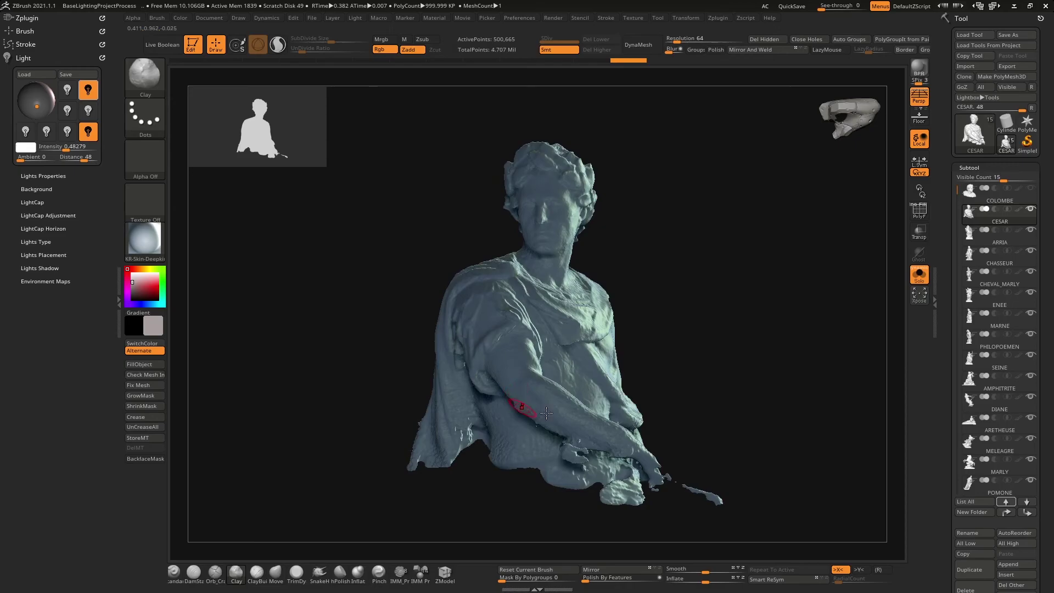
{"action": "mouse_move", "coordinate": [36, 94]}
{"action": "left_mouse_down"}
{"action": "mouse_move", "coordinate": [48, 110]}
{"action": "mouse_move", "coordinate": [38, 97]}
{"action": "mouse_move", "coordinate": [48, 97]}
{"action": "left_mouse_up"}
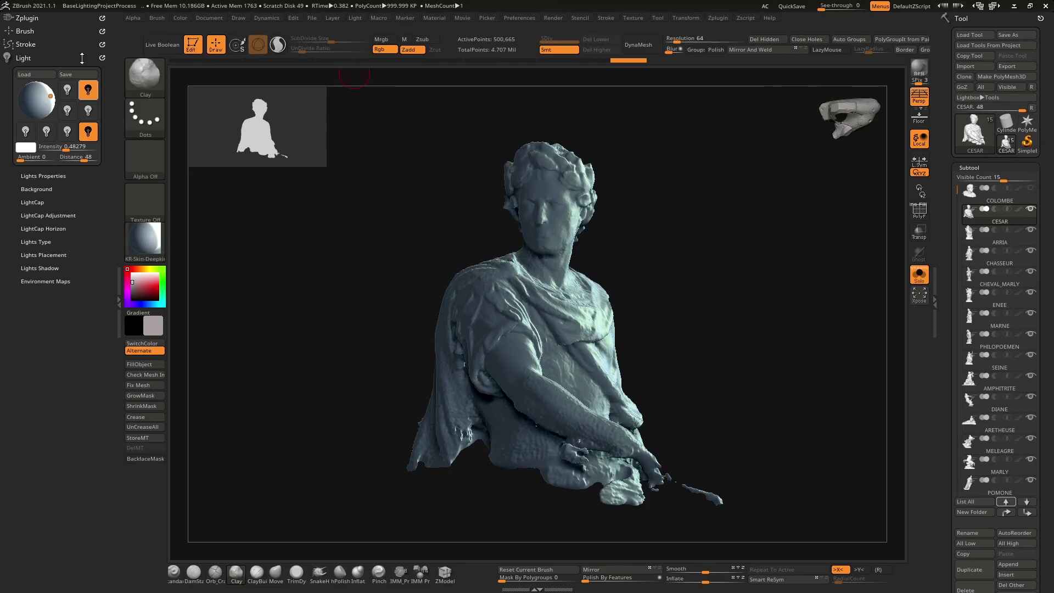
{"action": "left_click", "coordinate": [30, 95]}
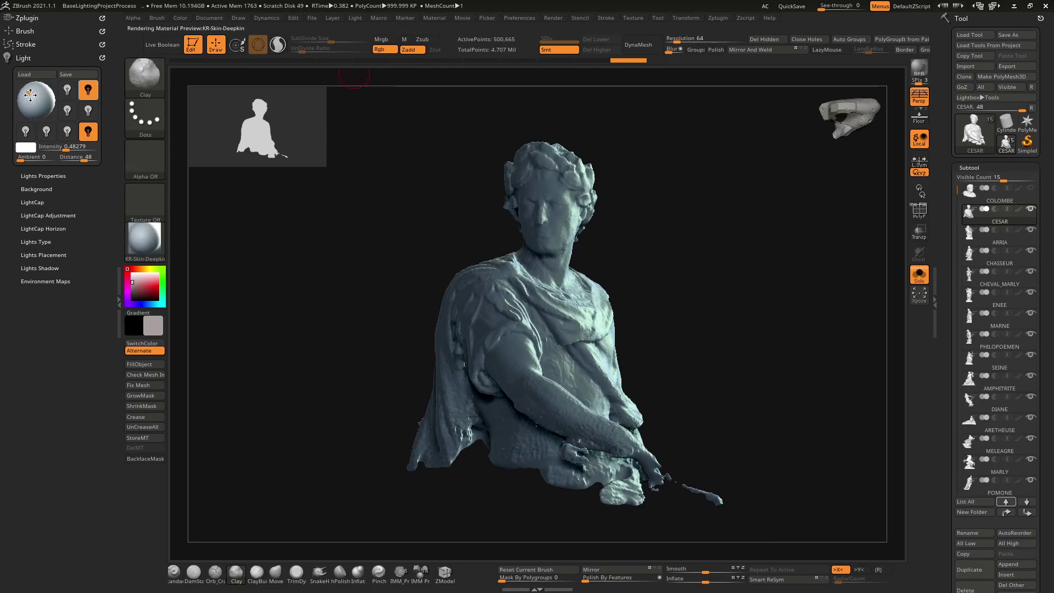
- Apply the KR-Skin material to the CESAR statue and shift the white light to shine from its lower left side
{"action": "left_click", "coordinate": [146, 232]}
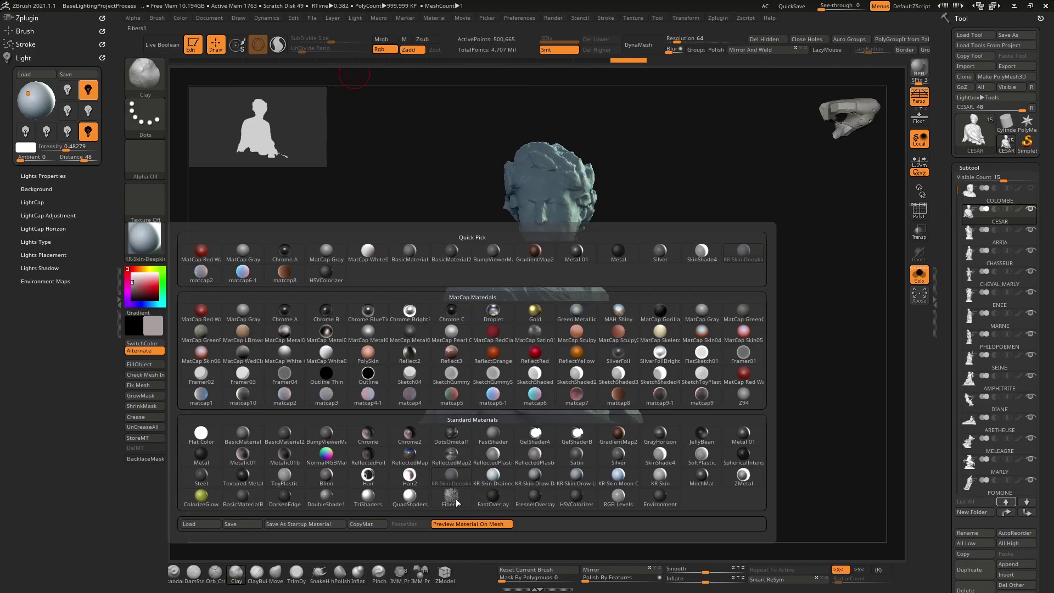
{"action": "left_click", "coordinate": [660, 478]}
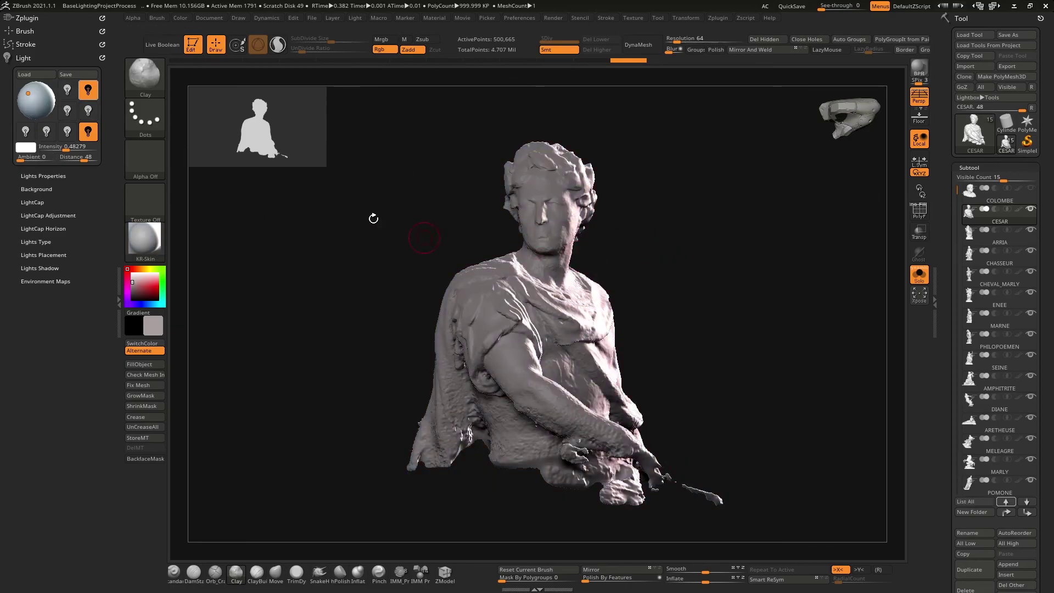
{"action": "left_click", "coordinate": [40, 91]}
{"action": "left_click_drag", "start_coordinate": [40, 92], "coordinate": [21, 109]}
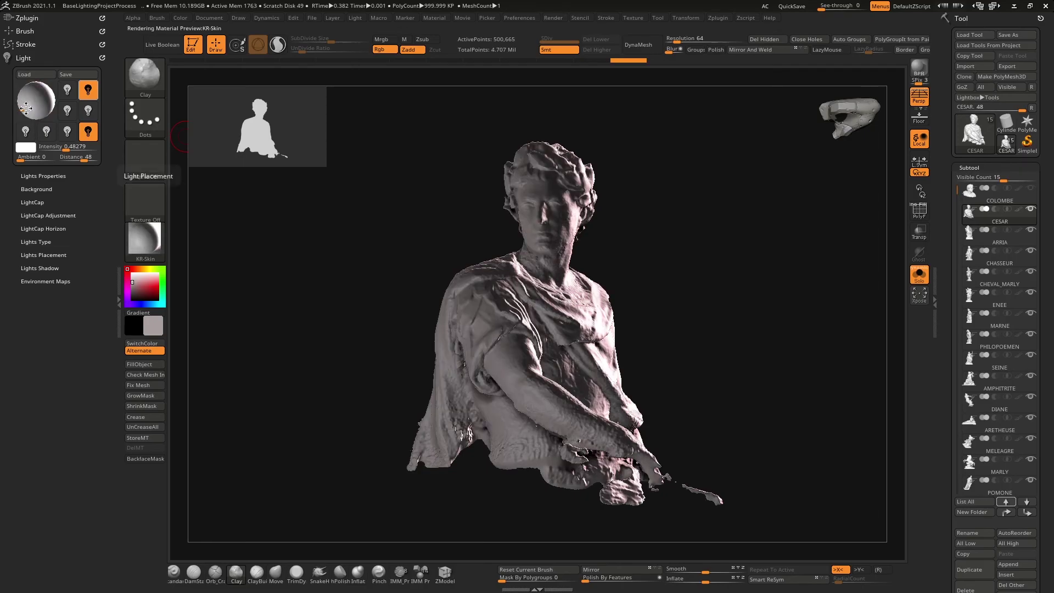